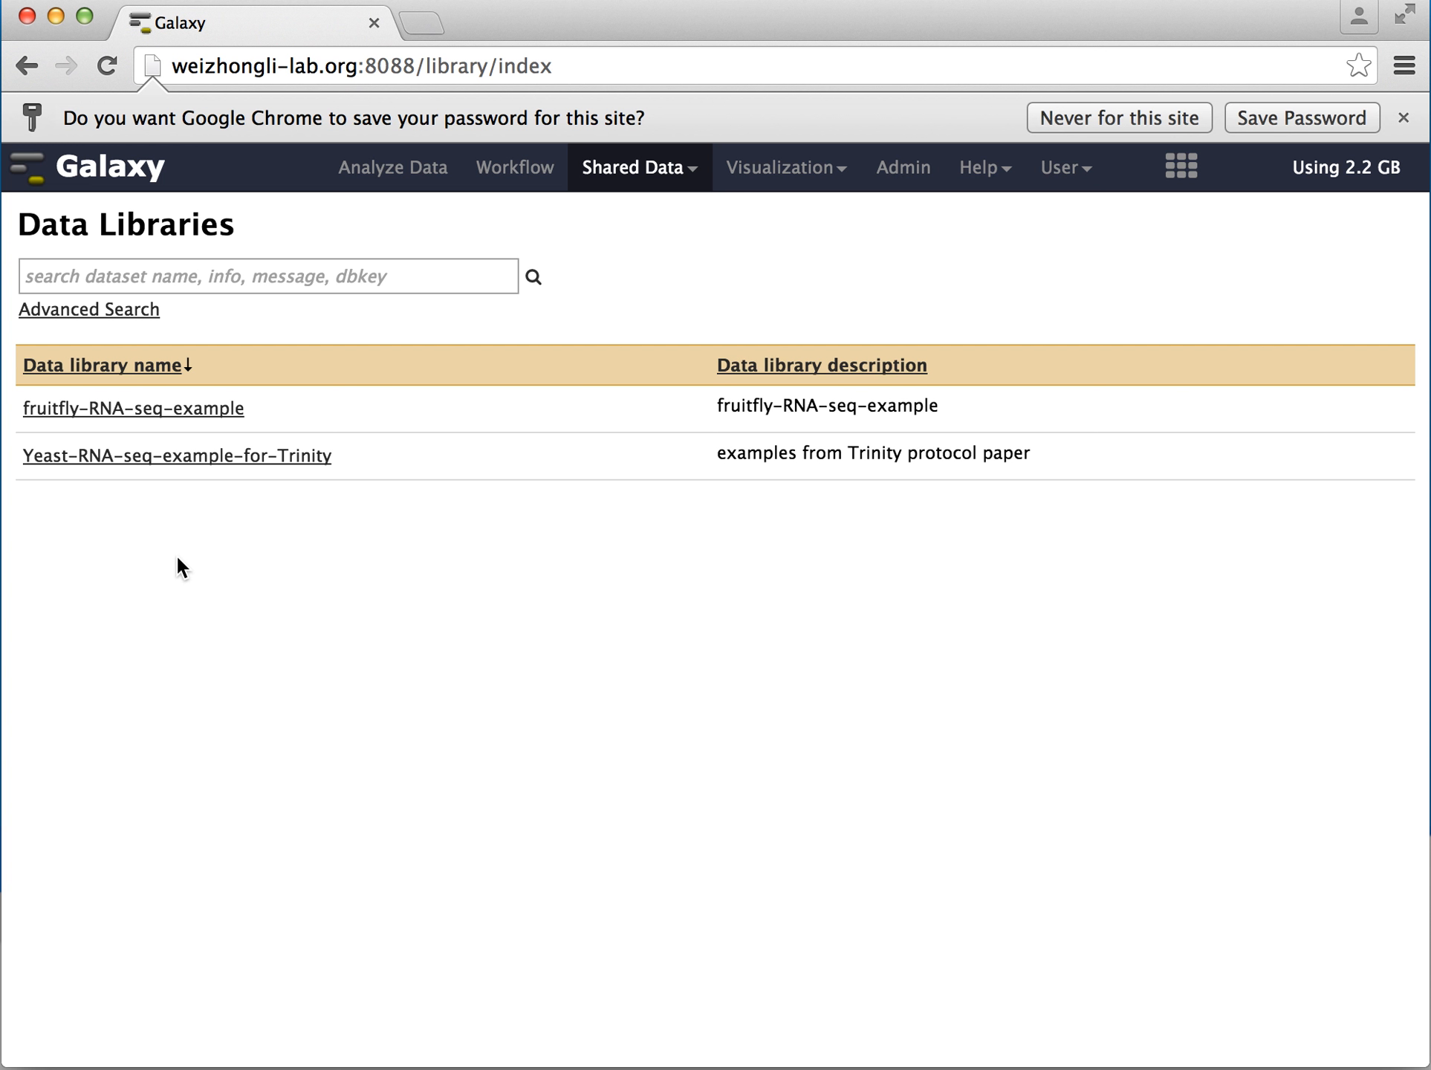
Open the fruitfly-RNA-seq-example data library and select all of its datasets
{"action": "left_click", "coordinate": [167, 410]}
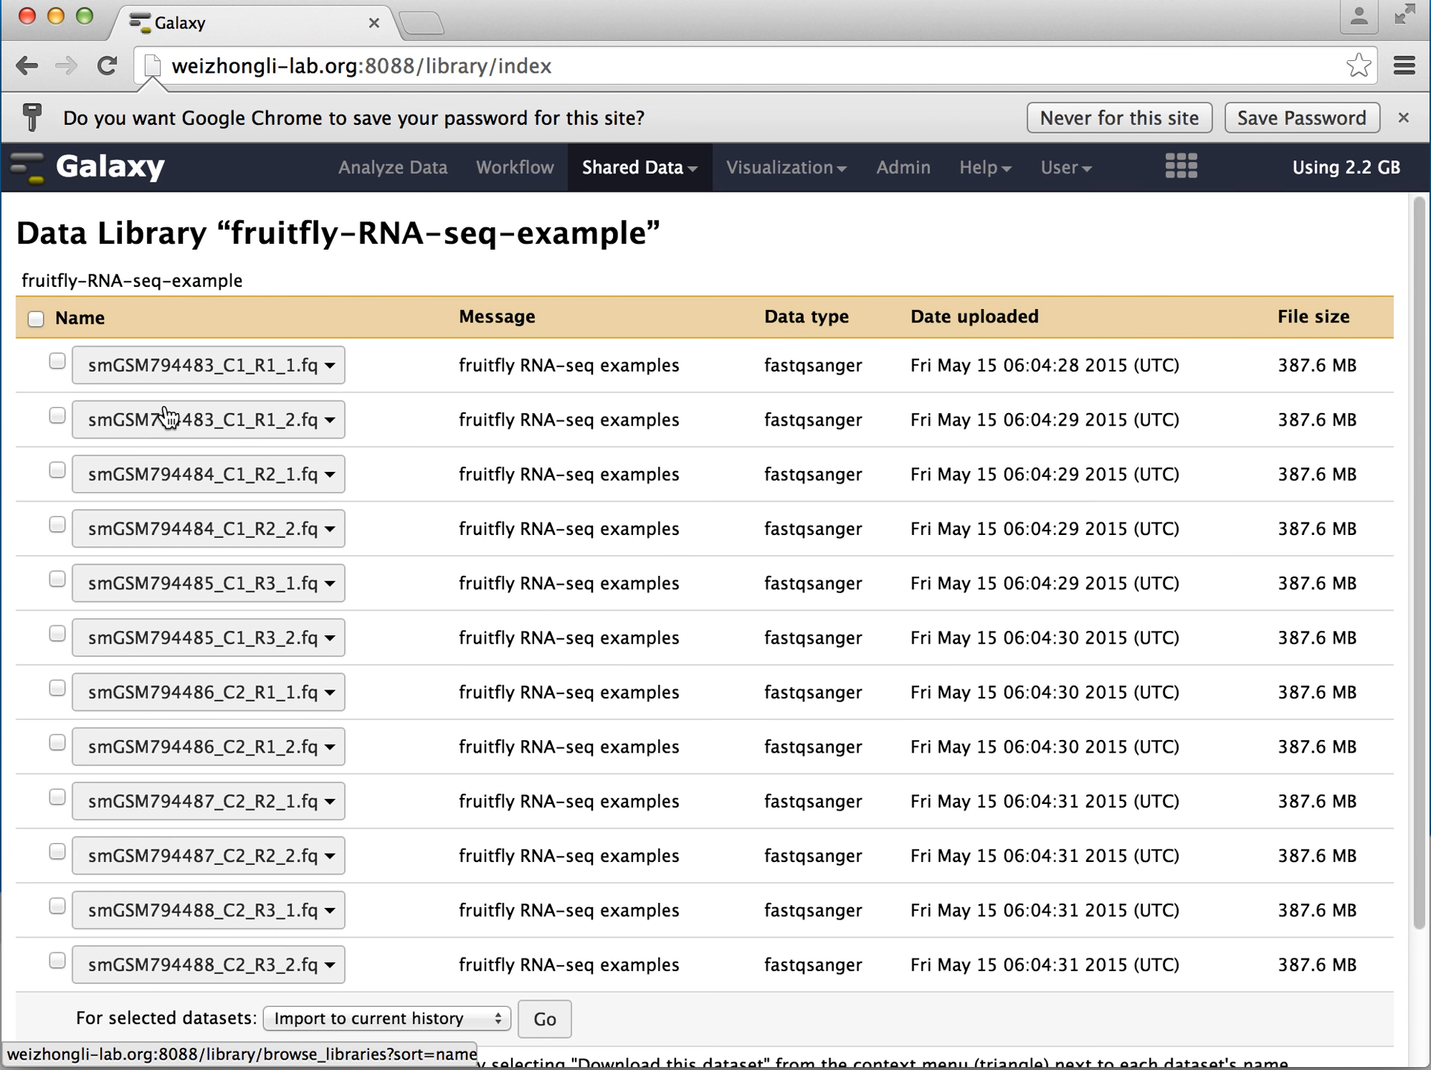
{"action": "scroll", "coordinate": [388, 446], "scroll_direction": "down", "scroll_amount": 2}
{"action": "scroll", "coordinate": [392, 458], "scroll_direction": "down", "scroll_amount": 1}
{"action": "scroll", "coordinate": [392, 459], "scroll_direction": "up", "scroll_amount": 2}
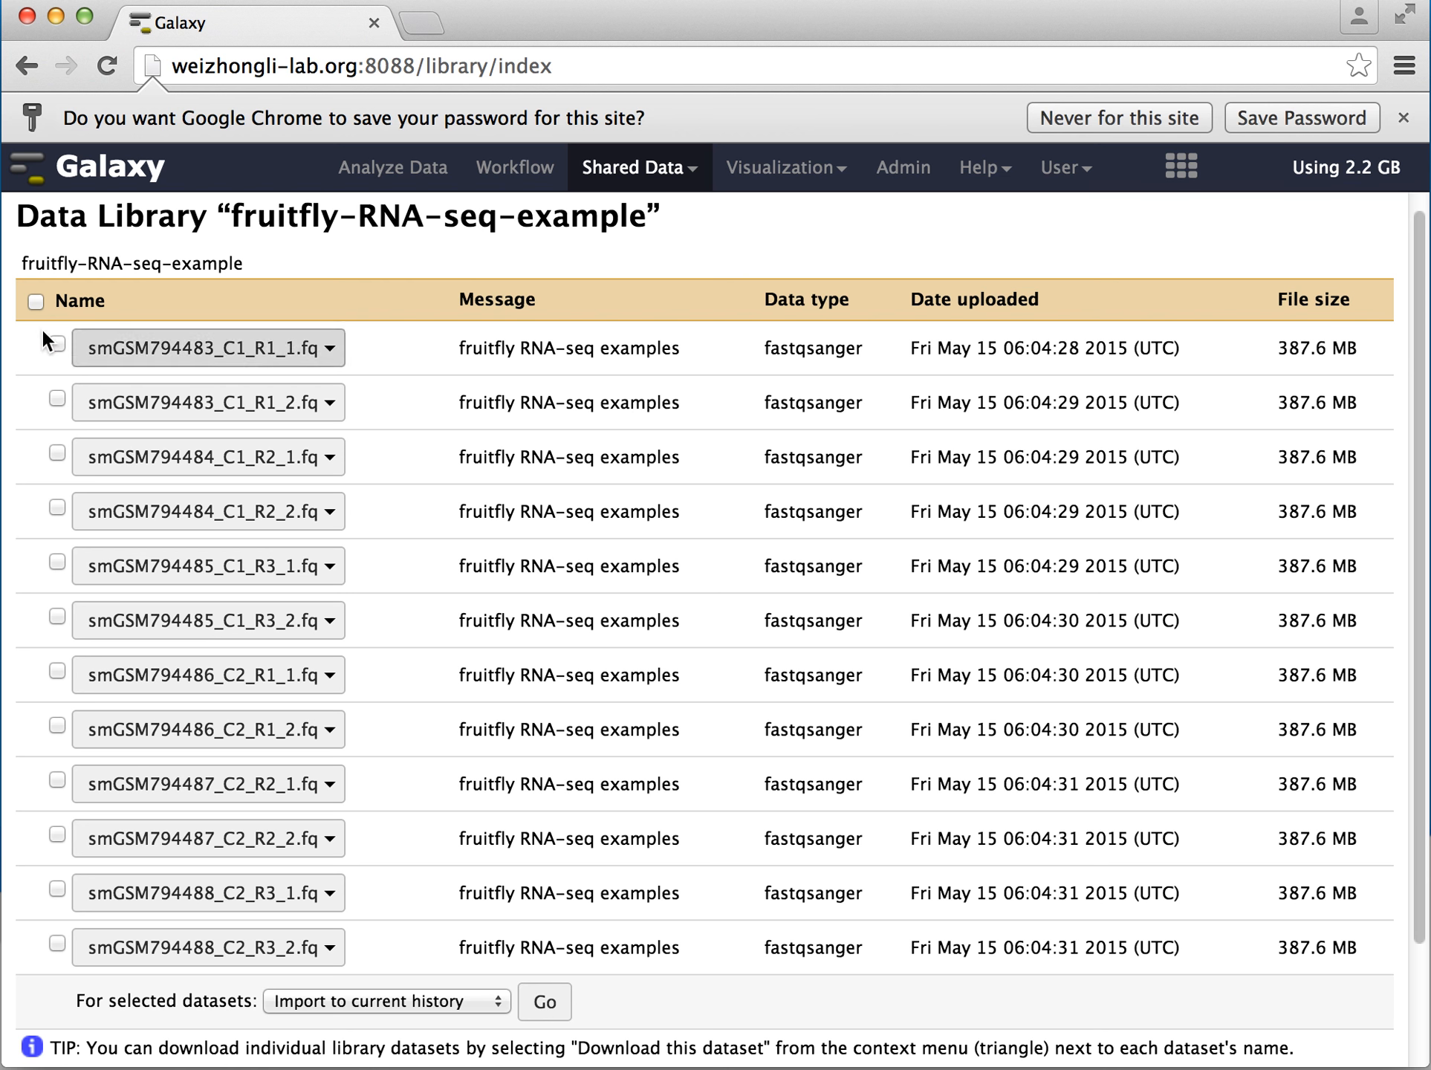
{"action": "left_click", "coordinate": [36, 300]}
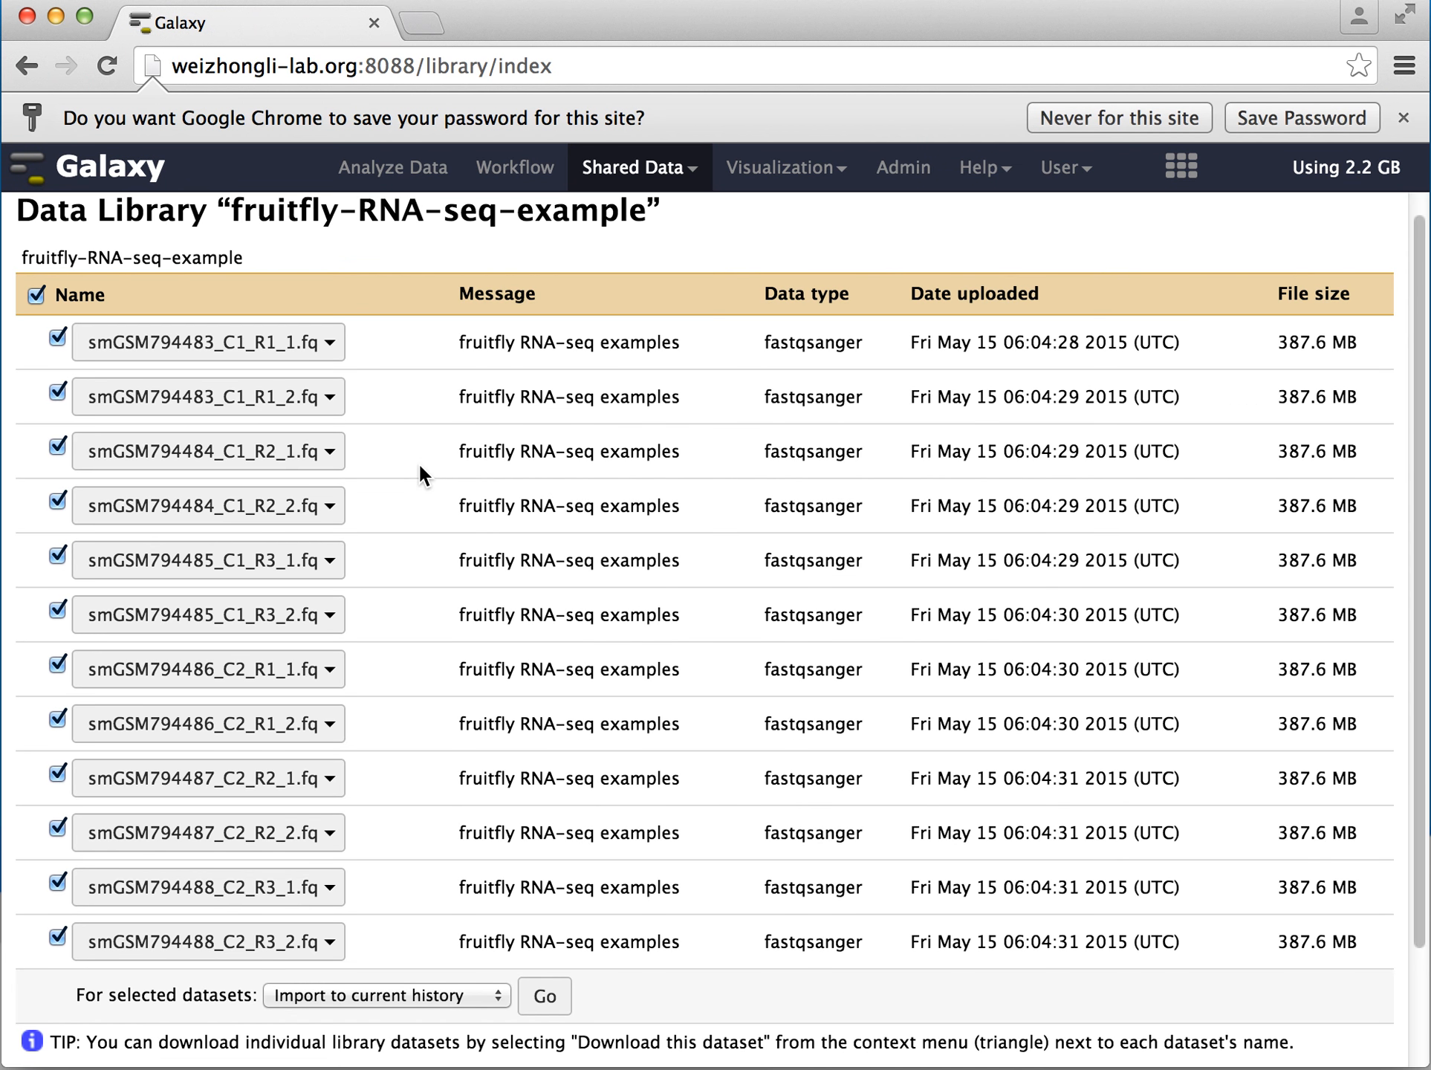
Choose Import to current history as the action for the selected fruitfly datasets
{"action": "scroll", "coordinate": [420, 472], "scroll_direction": "down", "scroll_amount": 3}
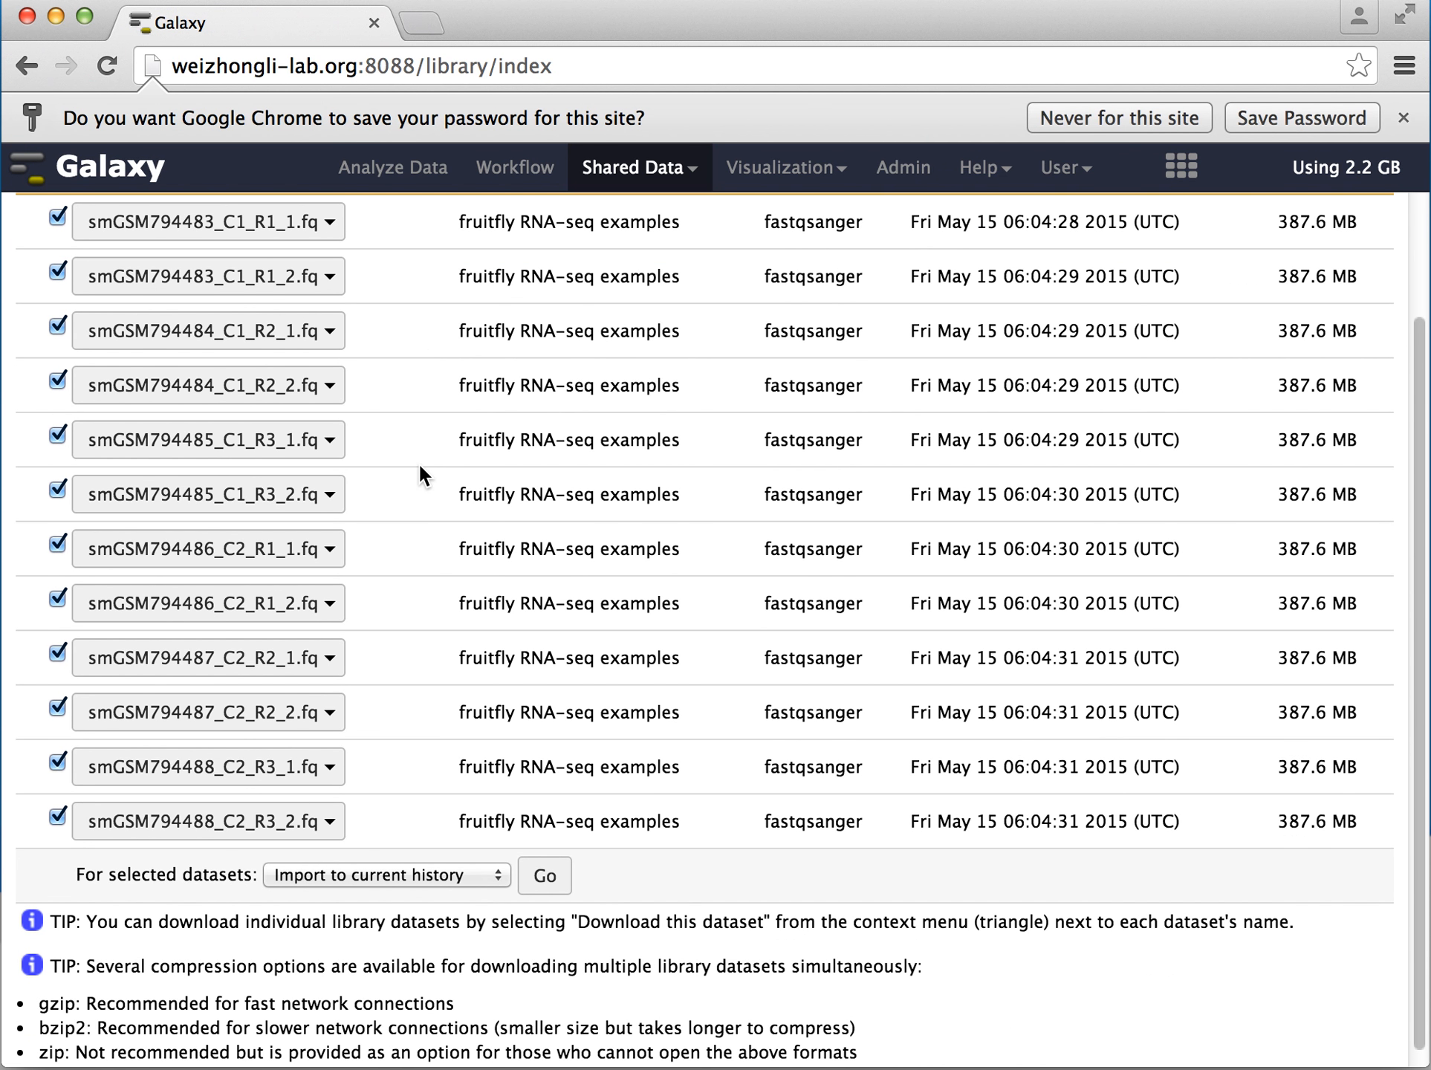
{"action": "left_click", "coordinate": [494, 876]}
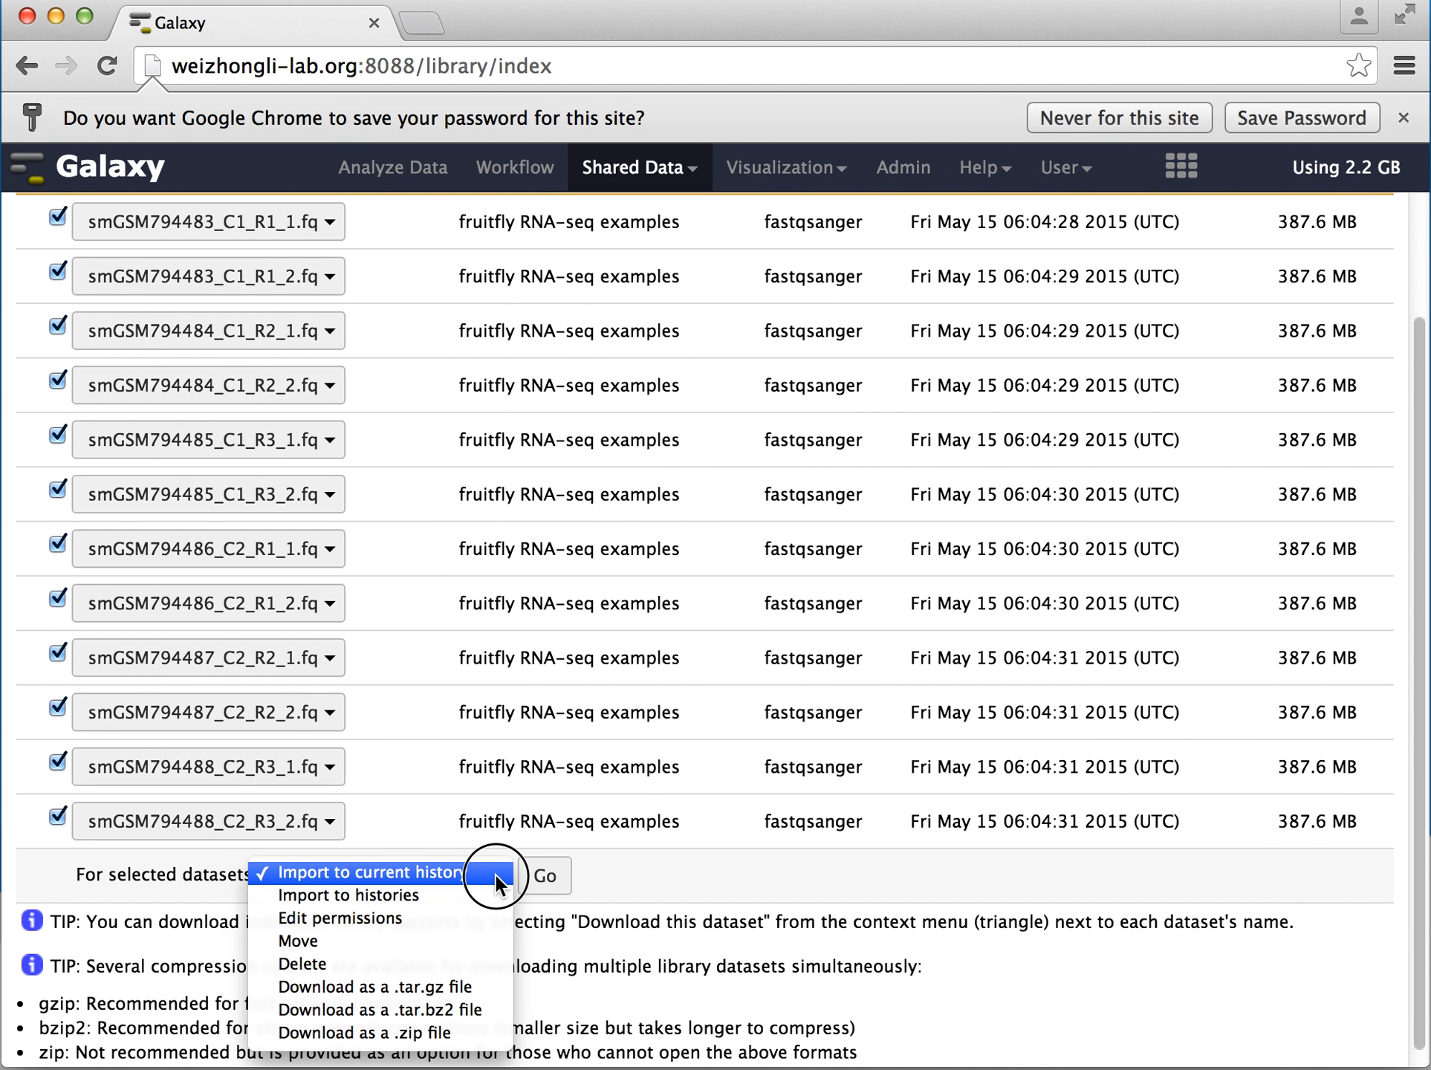
{"action": "left_click", "coordinate": [392, 871]}
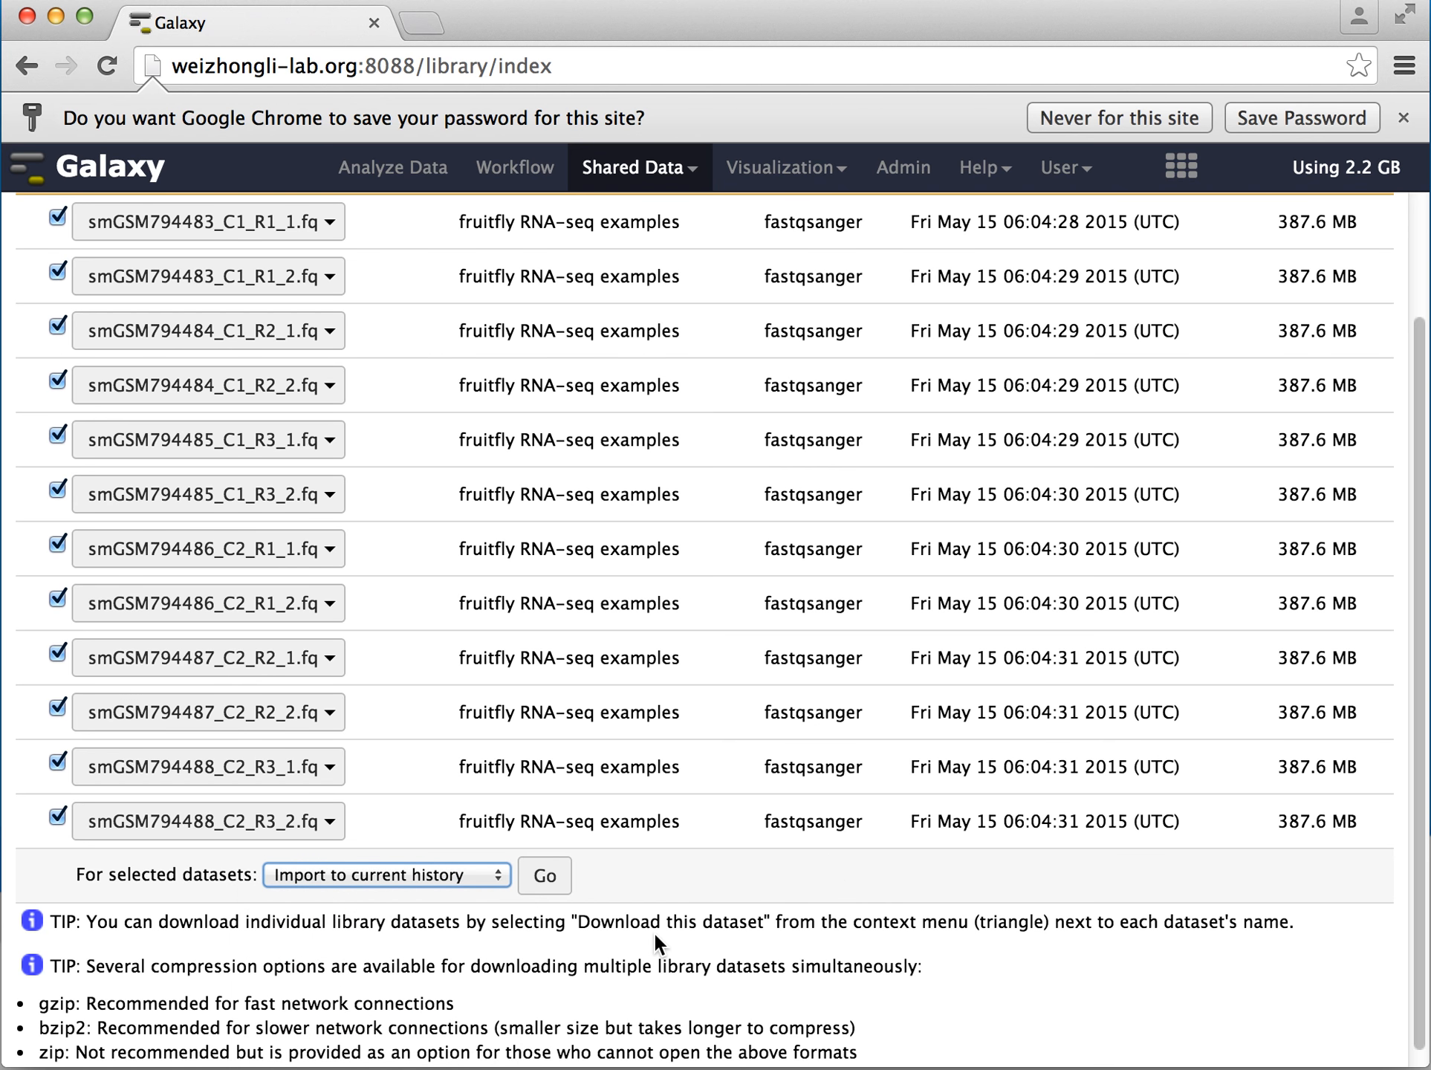
{"action": "left_click", "coordinate": [554, 877]}
{"action": "scroll", "coordinate": [704, 888], "scroll_direction": "up", "scroll_amount": 2}
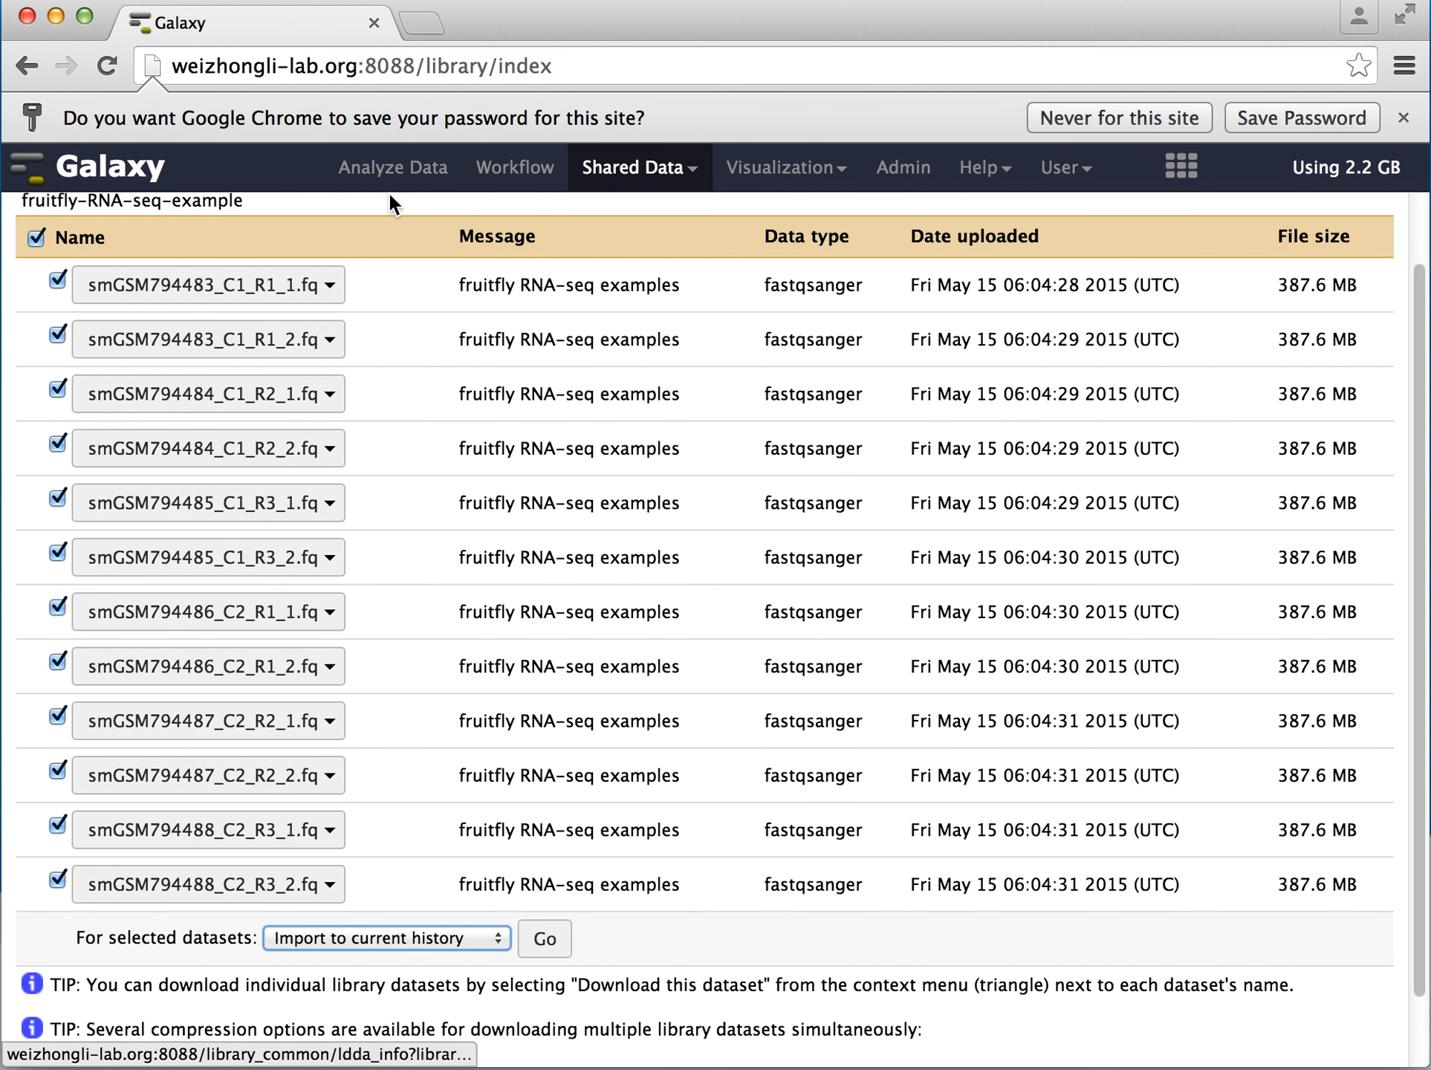
Return to the data analysis page and examine the fruitfly FASTQ datasets in the current history
{"action": "left_click", "coordinate": [392, 173]}
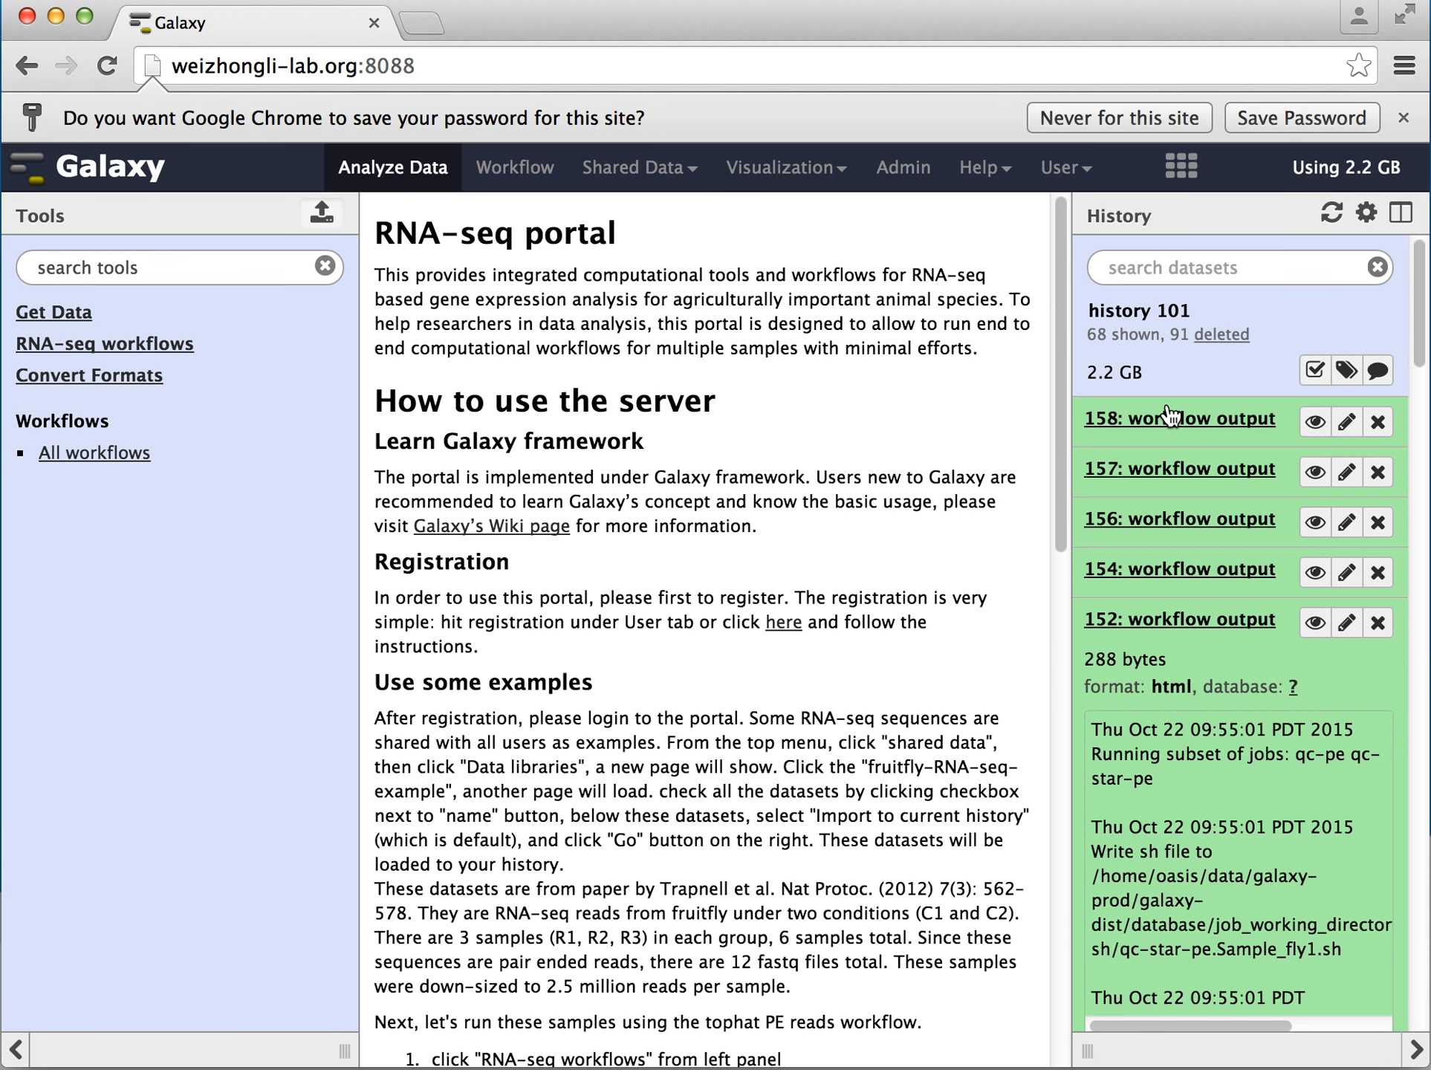
{"action": "left_click_drag", "start_coordinate": [1418, 349], "coordinate": [1397, 607]}
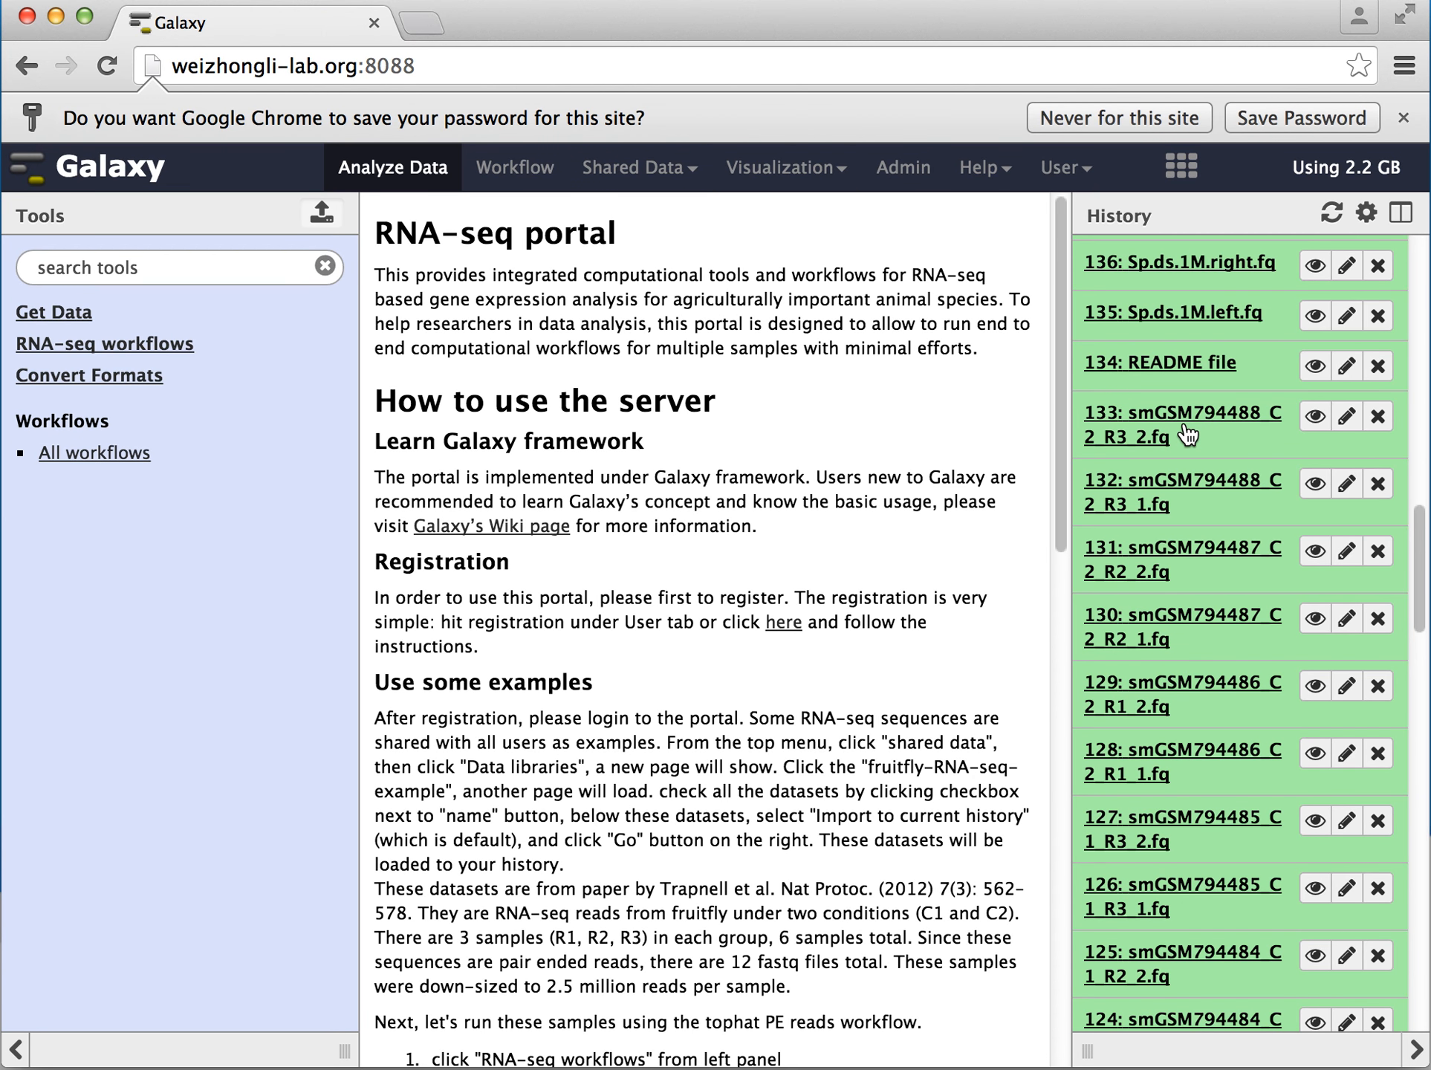
Queue the local files smGSM794488_C2_R3_2.fq.gz and smGSM794488_C2_R3_1.fq.gz for upload
{"action": "left_click", "coordinate": [68, 315]}
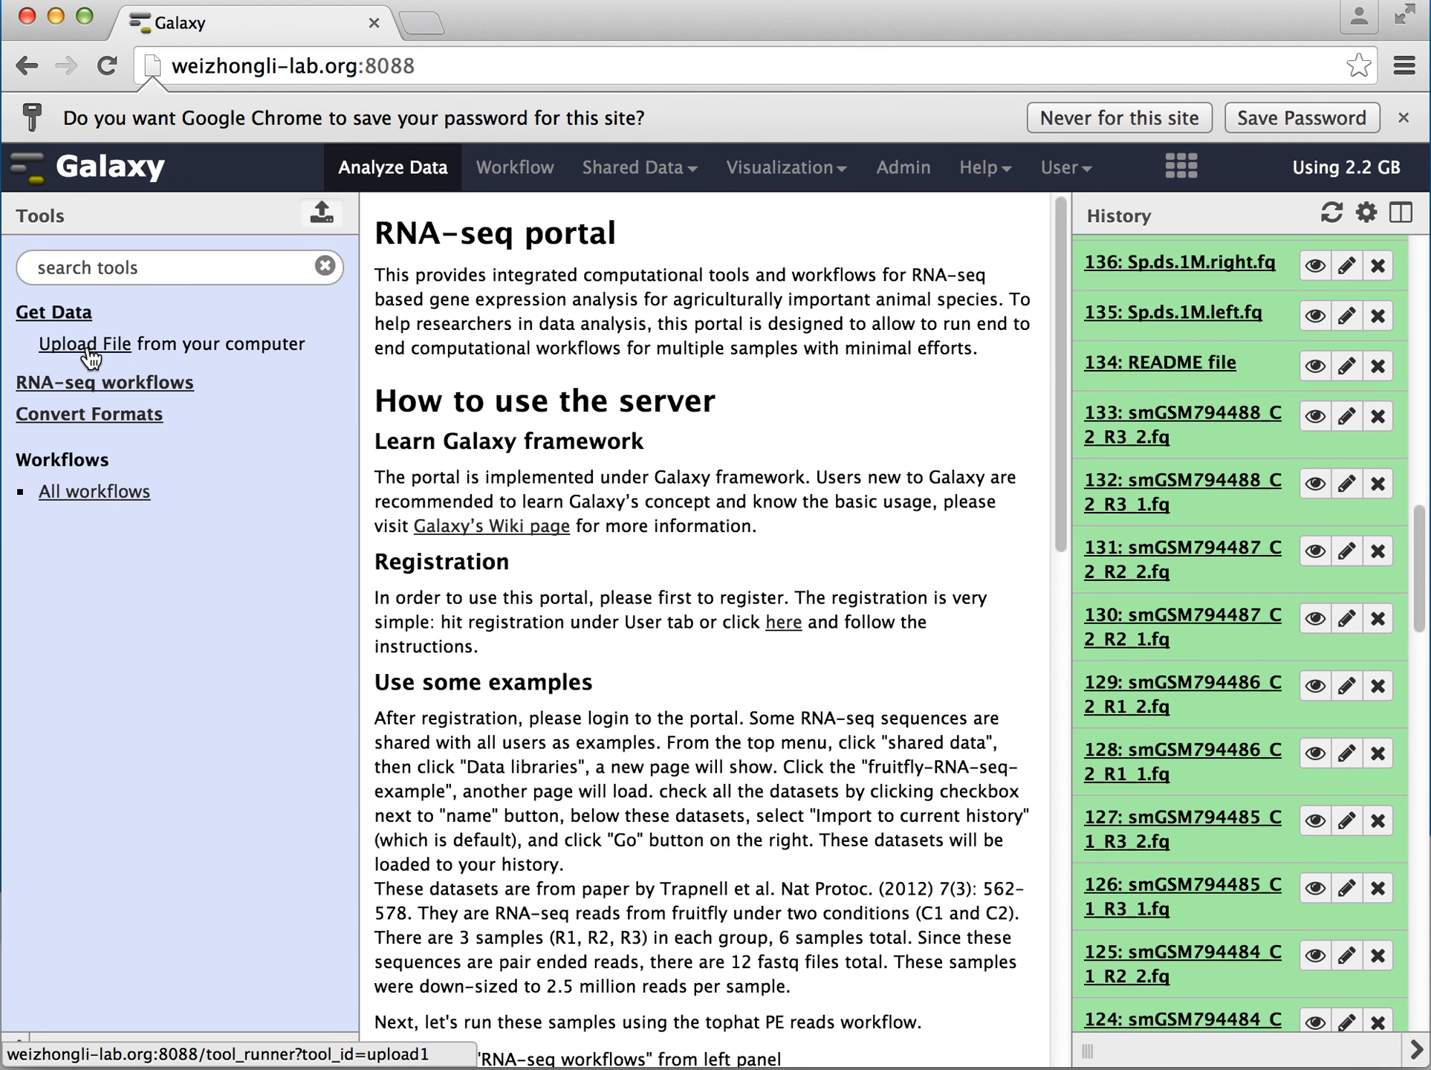
{"action": "left_click", "coordinate": [84, 343]}
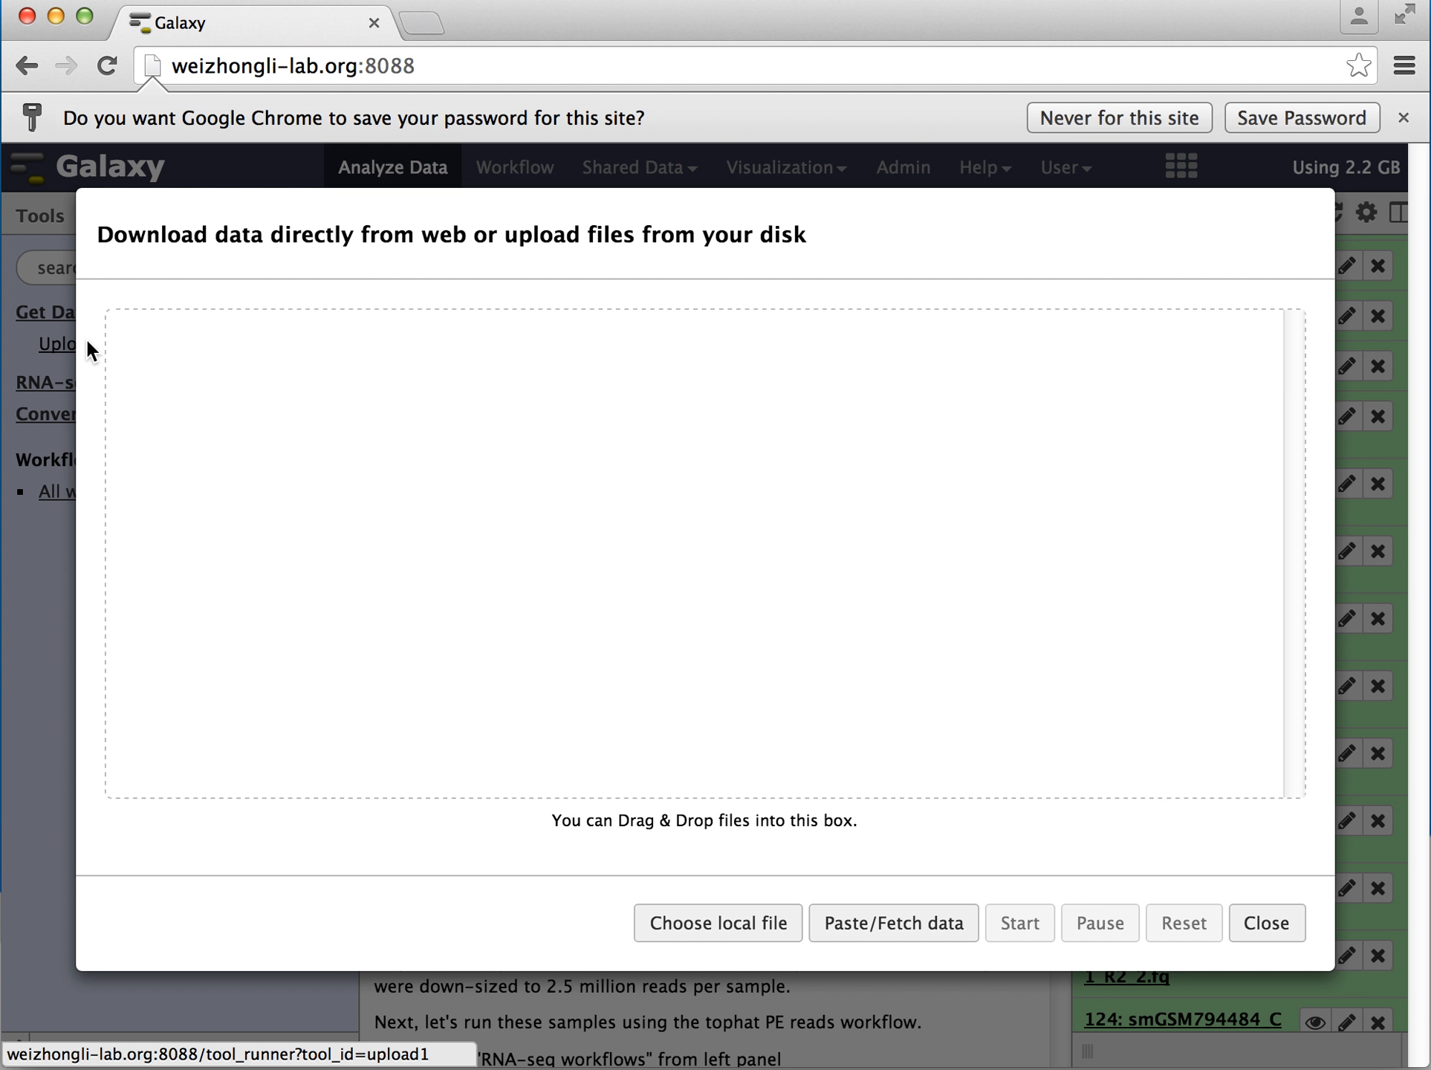
{"action": "left_click", "coordinate": [719, 927]}
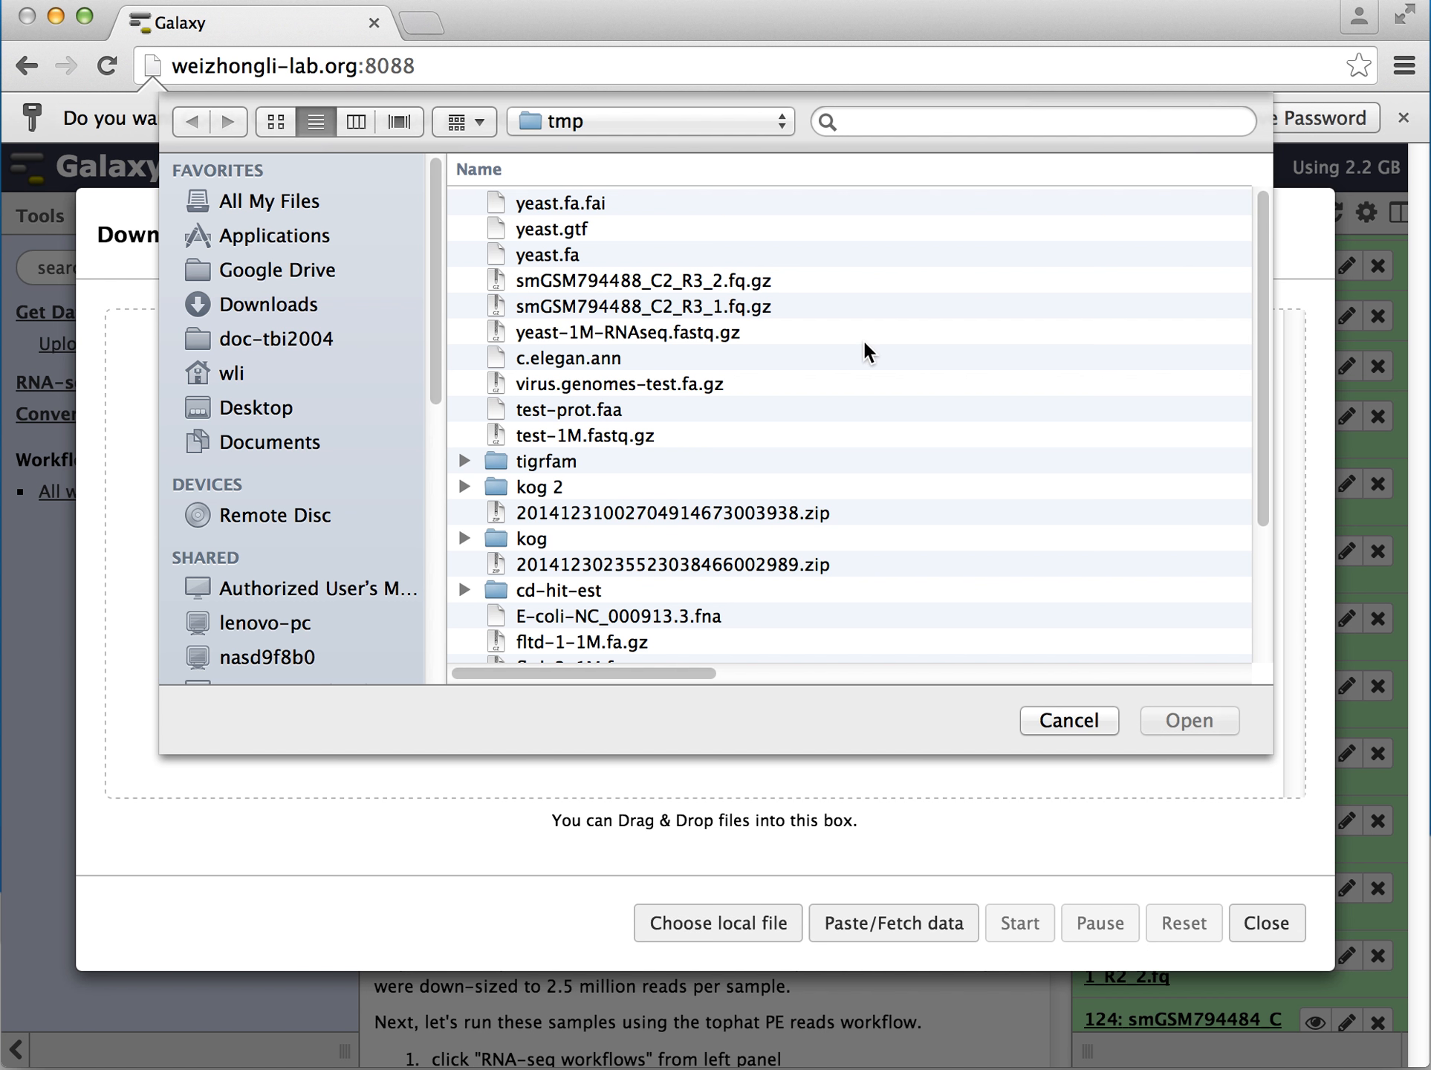
{"action": "left_click", "coordinate": [681, 282]}
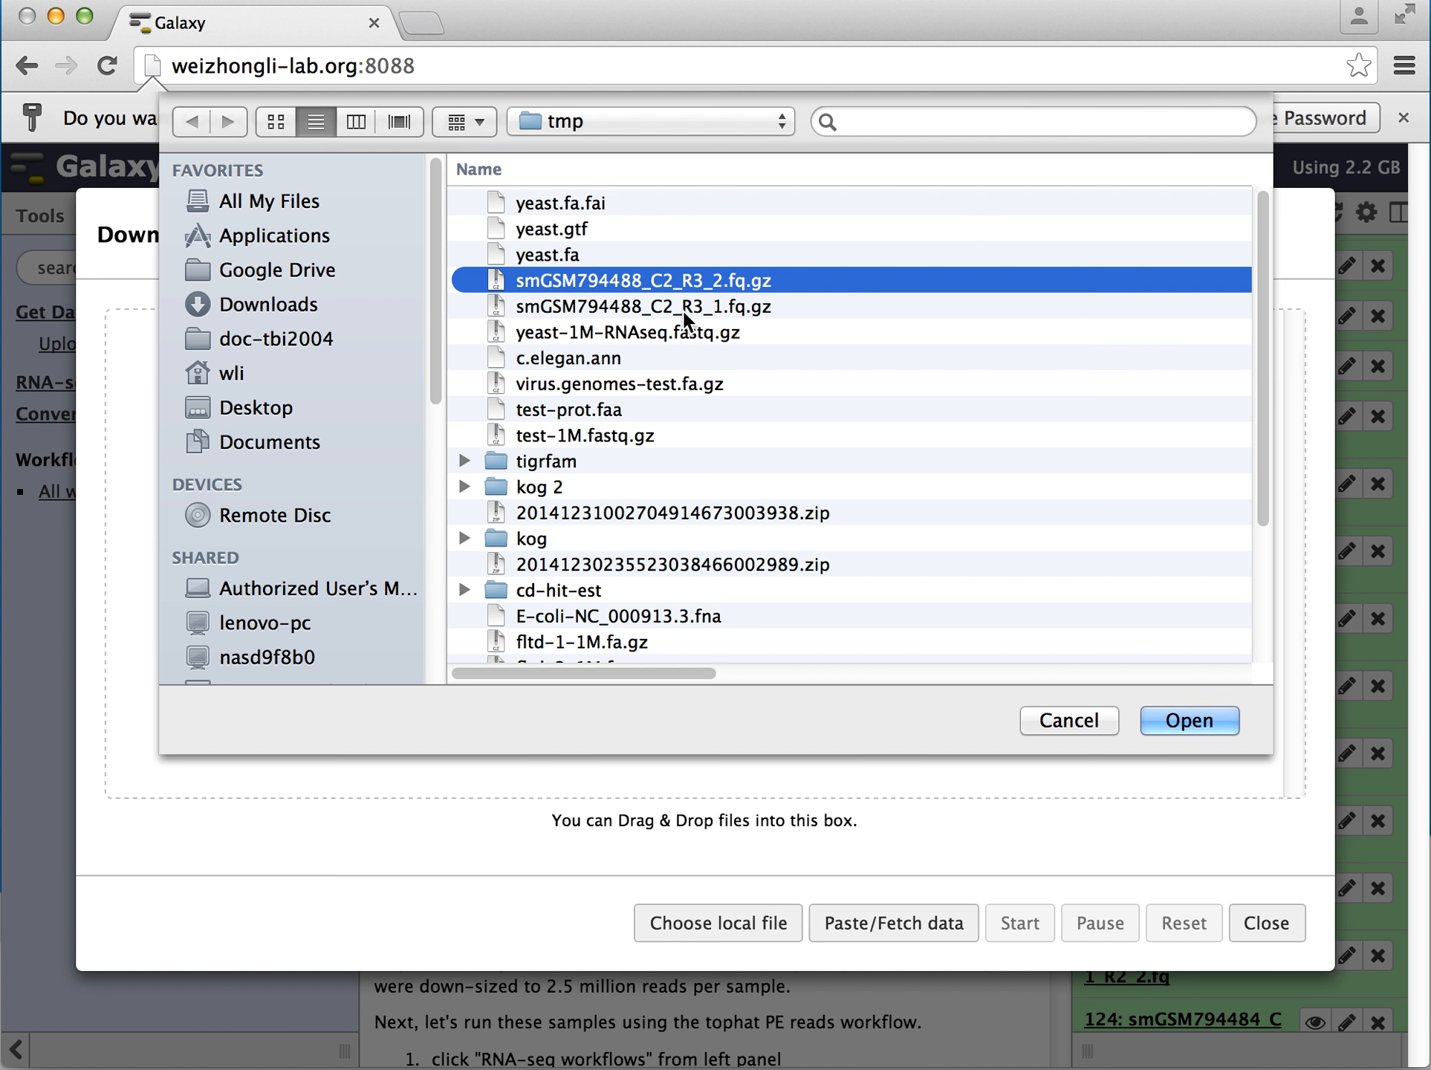
{"action": "left_click", "coordinate": [685, 316], "text": "shift"}
{"action": "left_click", "coordinate": [1182, 723]}
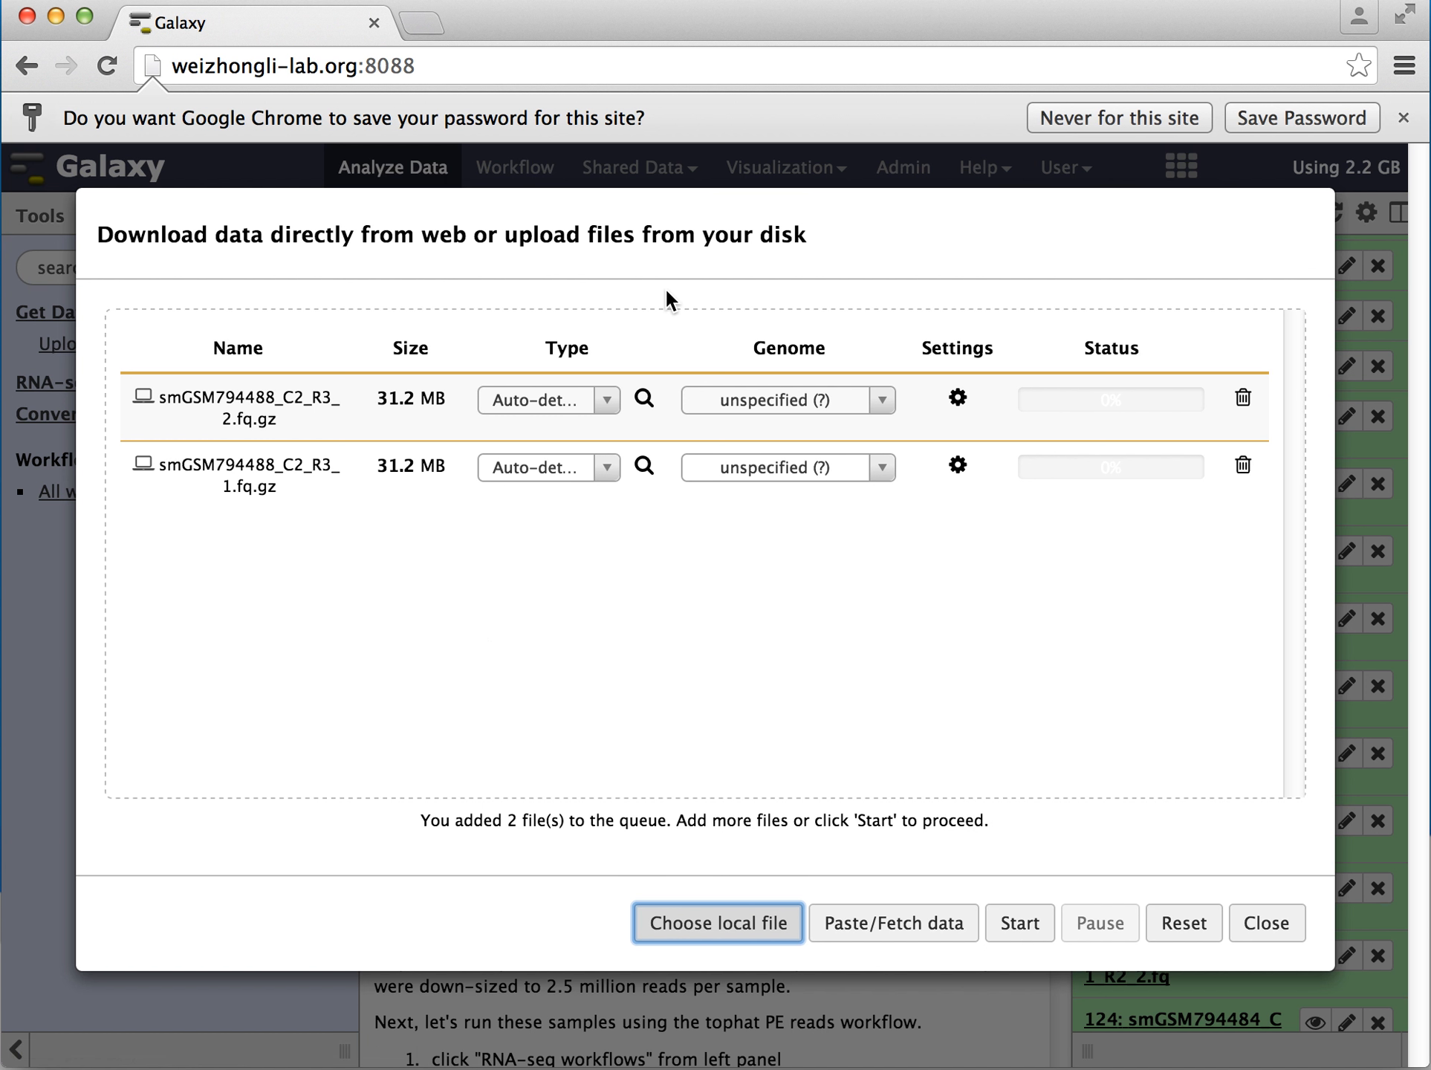
Set the type of both queued files to fastq and close the upload dialog without starting the upload
{"action": "left_click", "coordinate": [605, 401]}
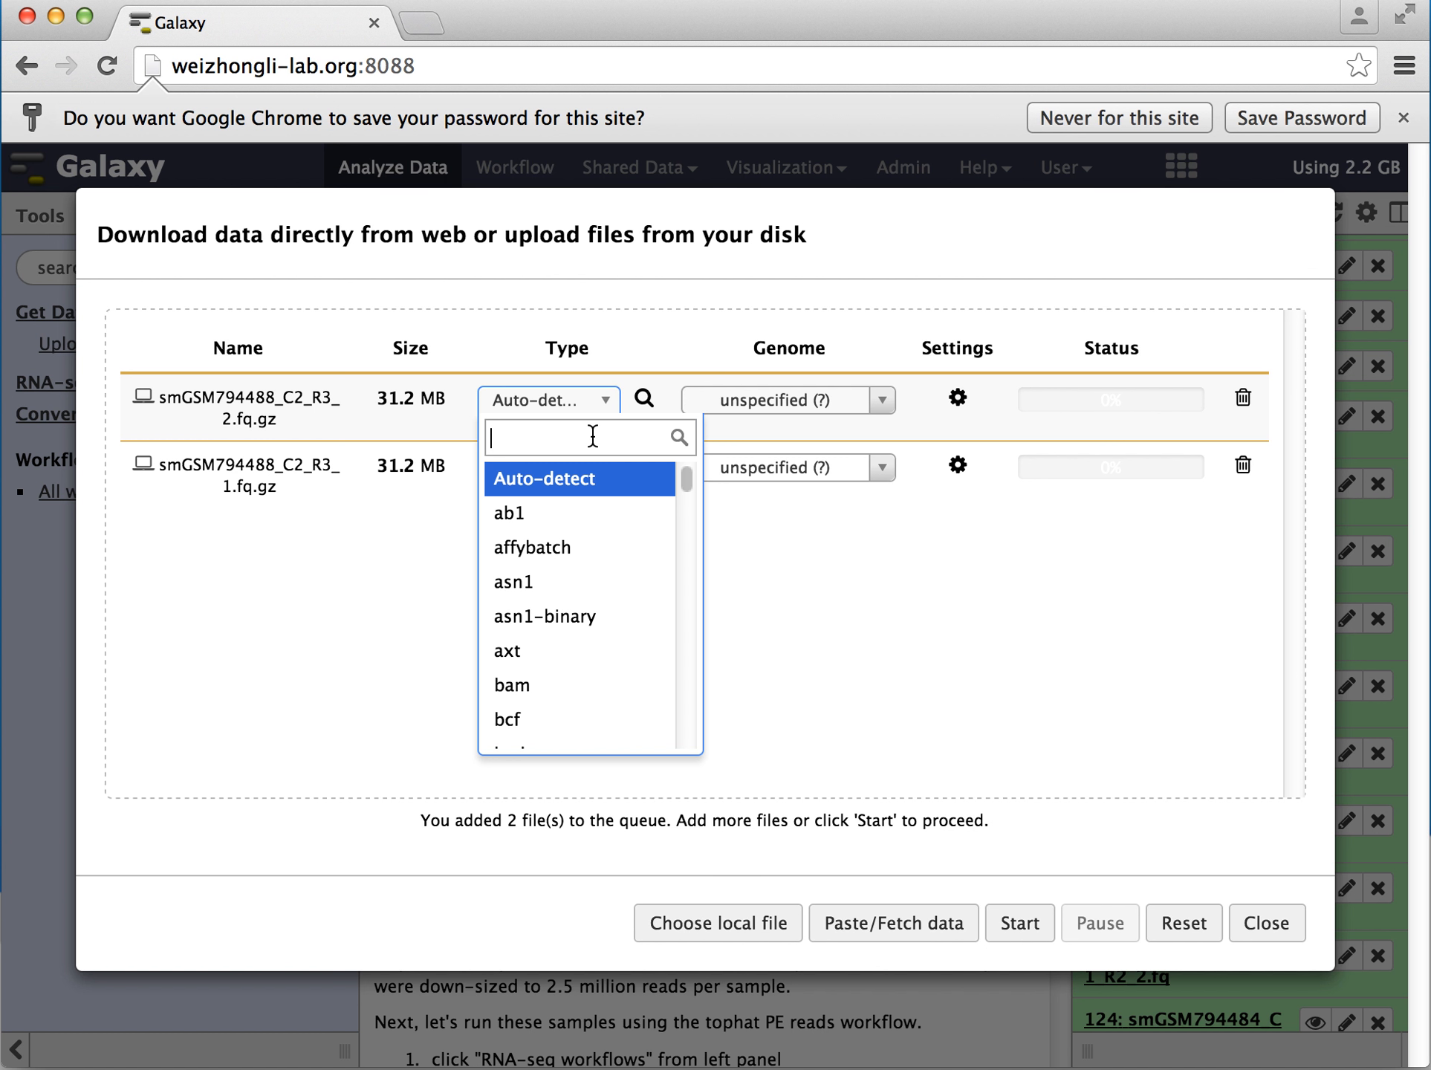
{"action": "type", "text": "fa"}
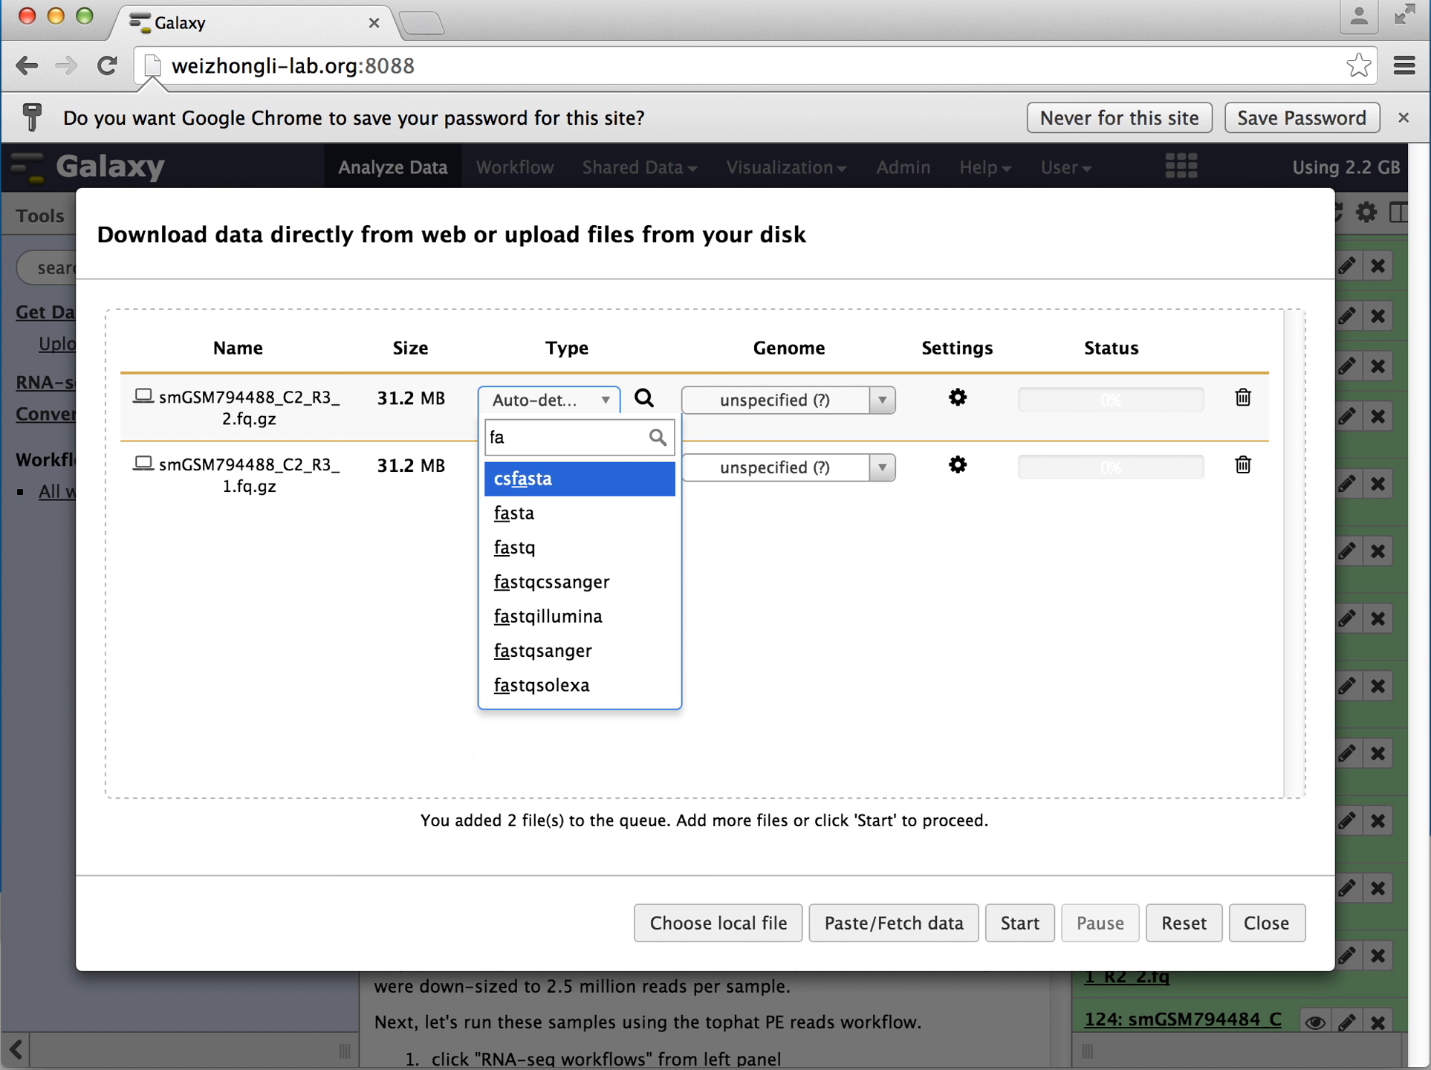
{"action": "type", "text": "st"}
{"action": "left_click", "coordinate": [573, 548]}
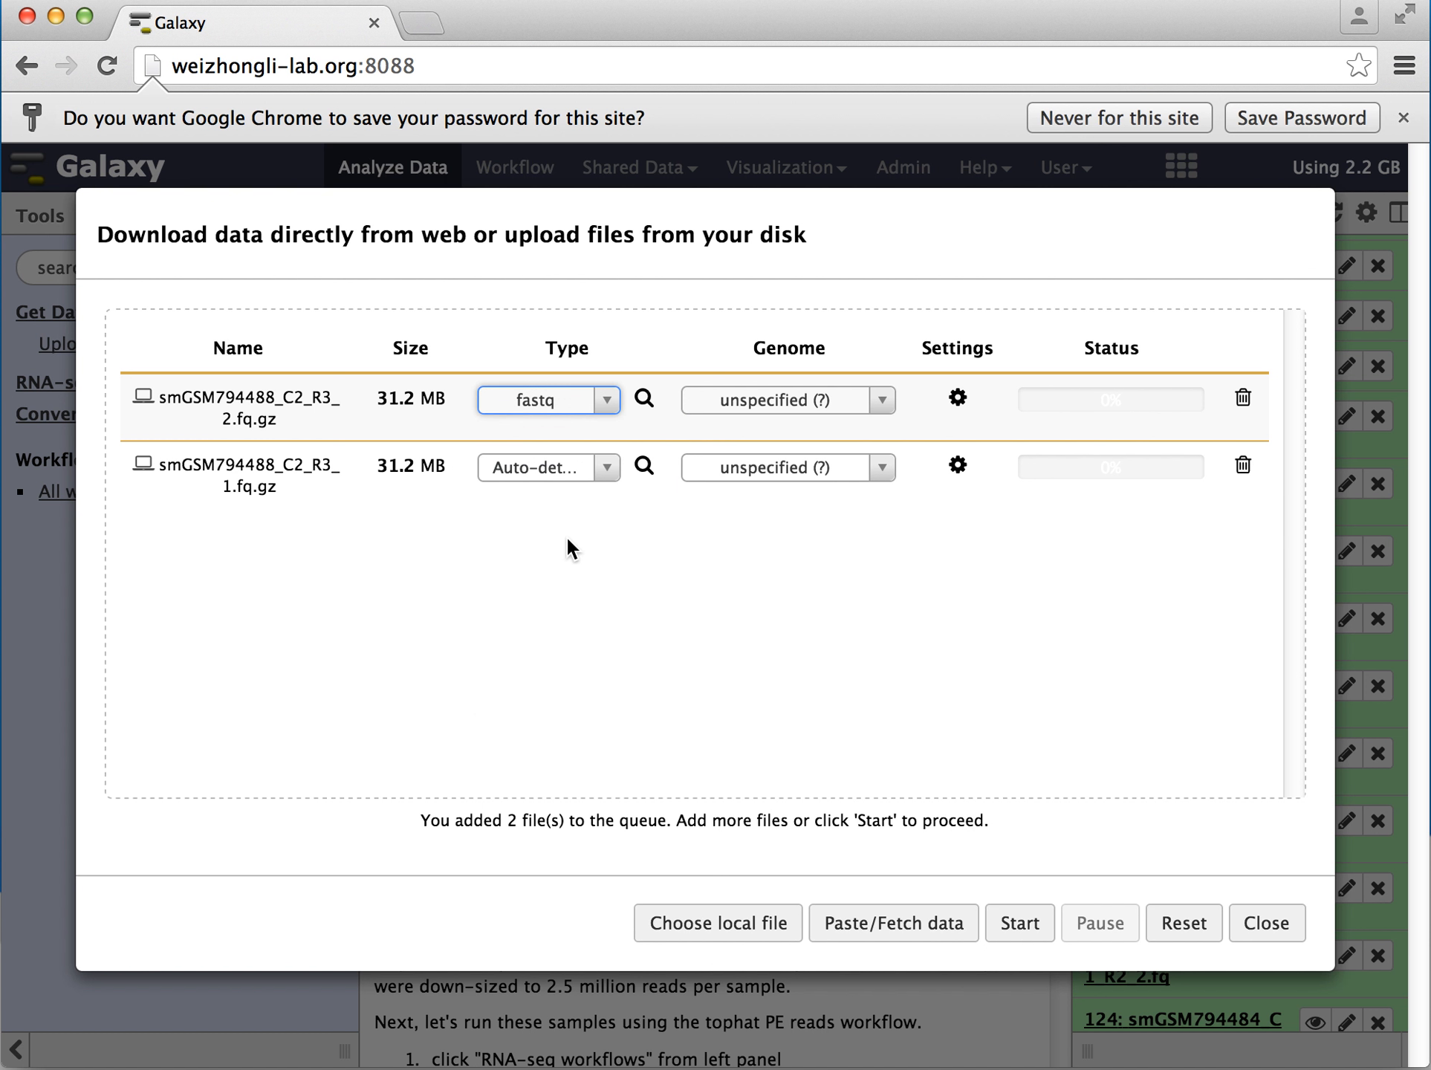
{"action": "left_click", "coordinate": [608, 468]}
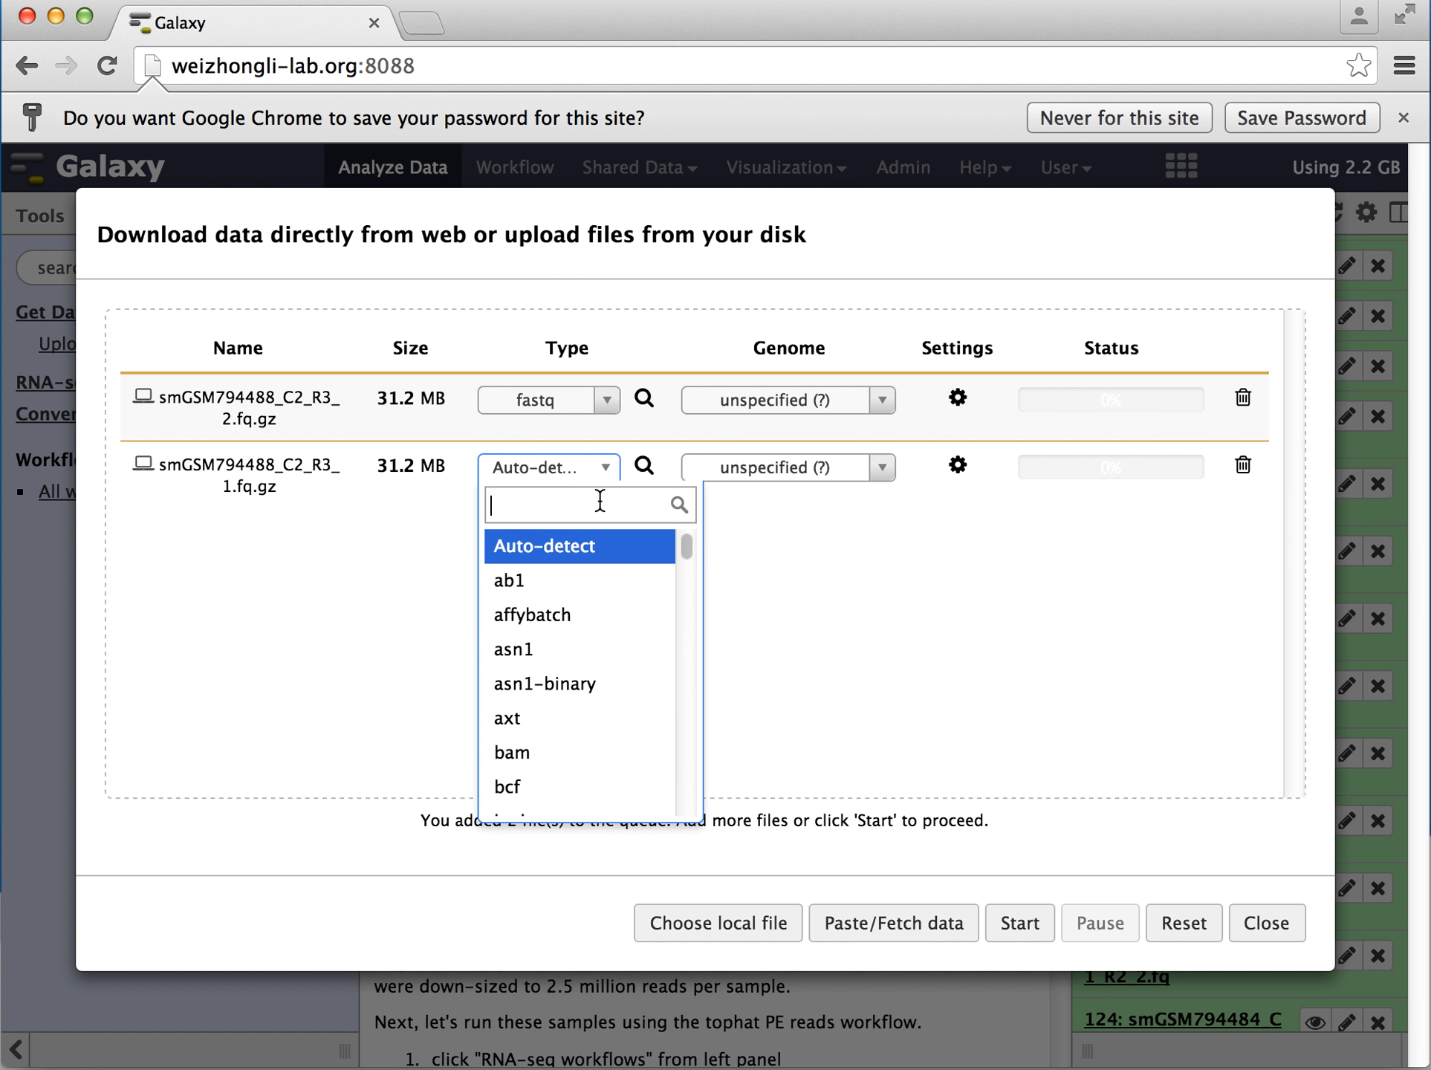
{"action": "type", "text": "fastq"}
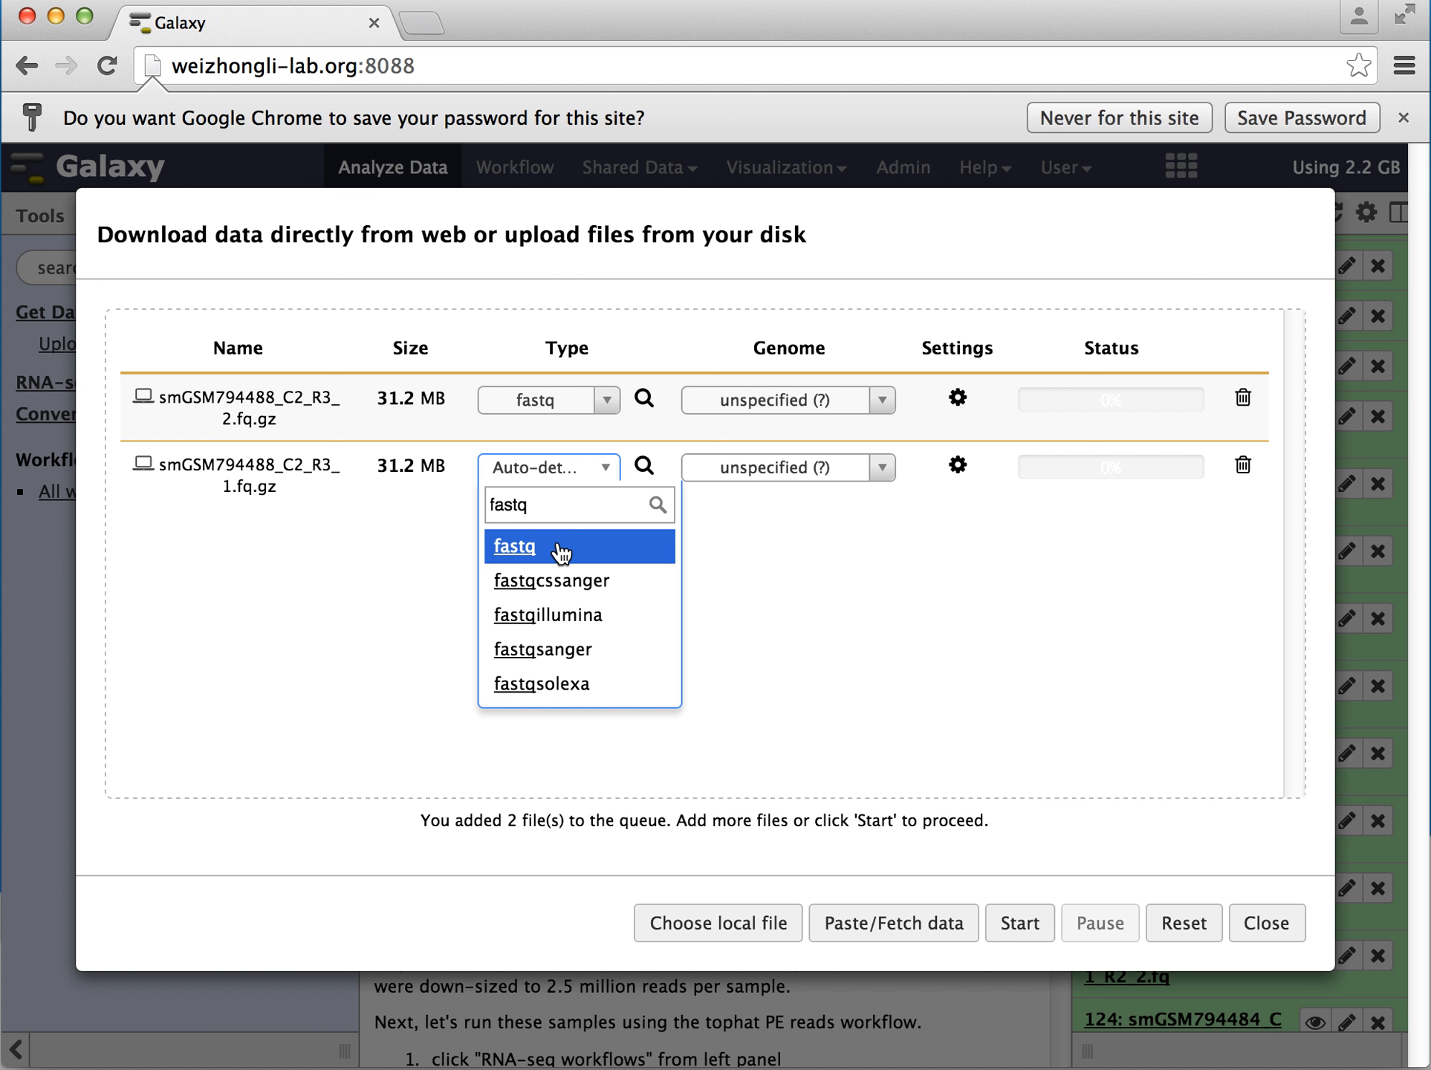
{"action": "left_click", "coordinate": [562, 550]}
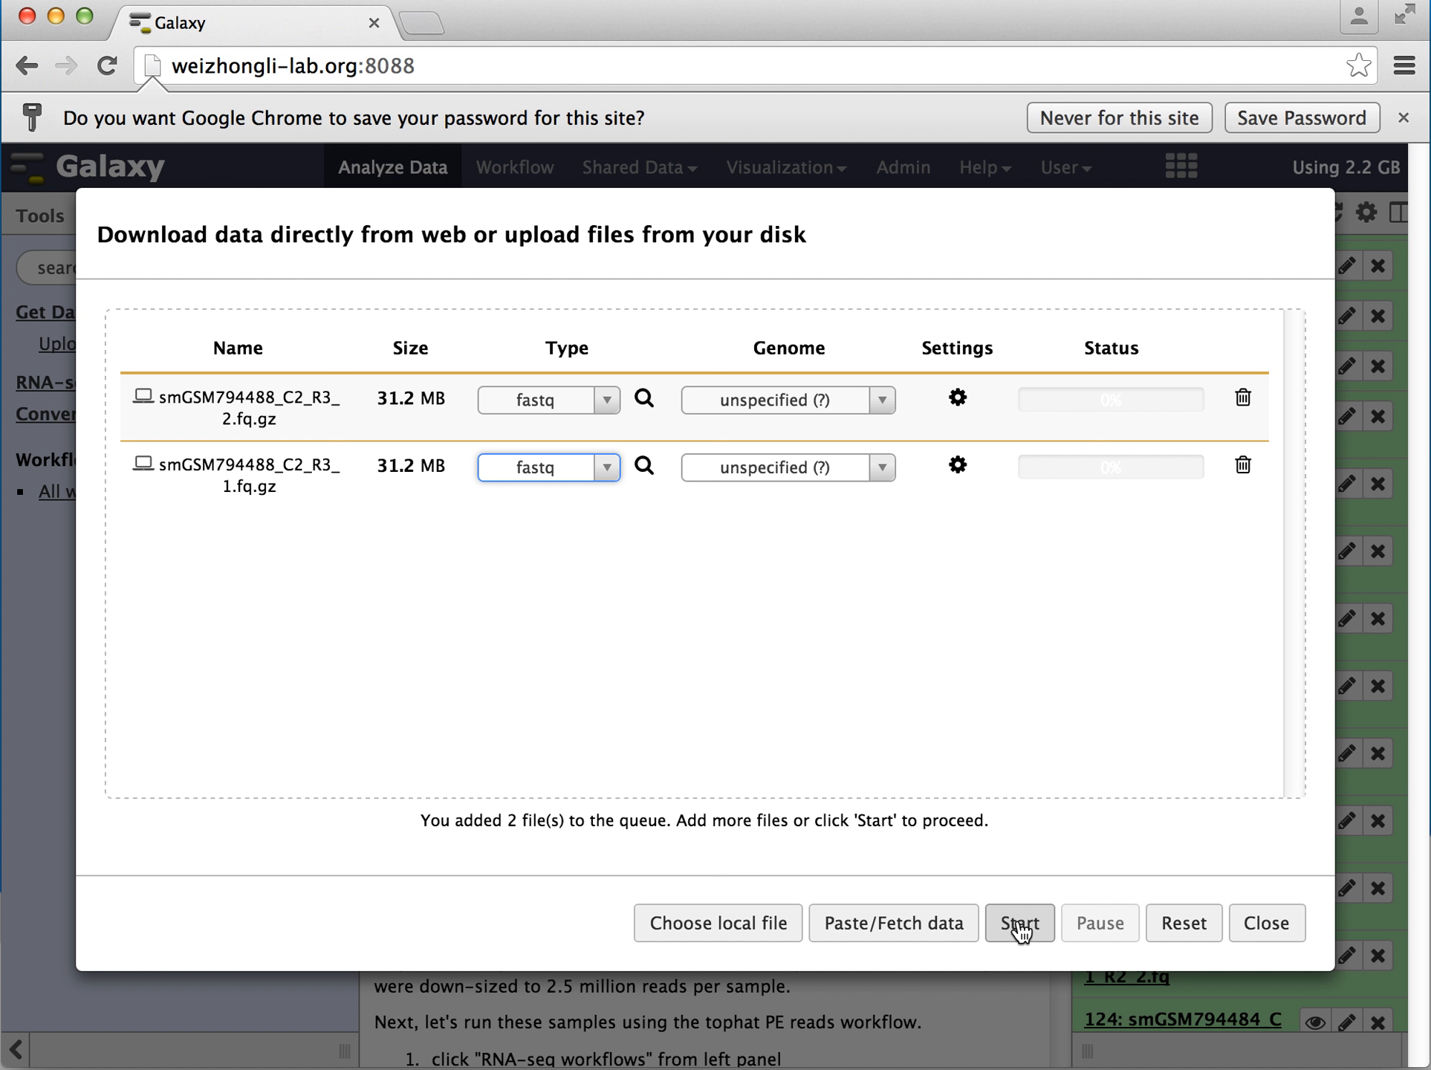
{"action": "left_click", "coordinate": [1271, 926]}
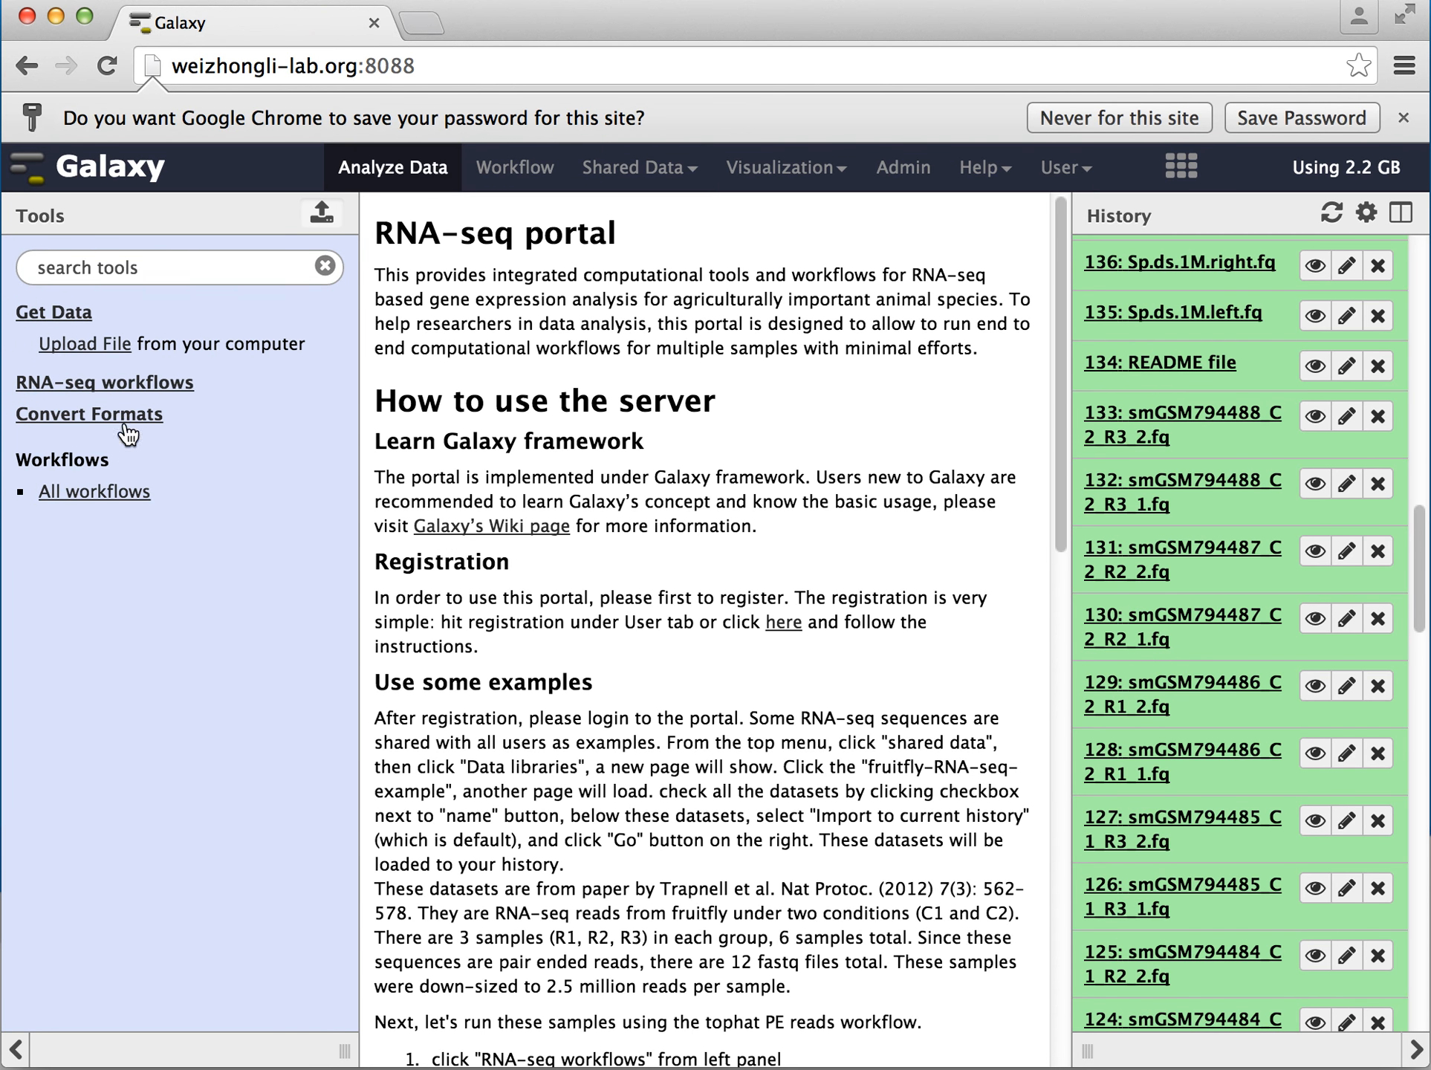
Open the STAR PE reads workflow and set the reference genome to Drosophila_melanogaster (BDGP6.79)
{"action": "left_click", "coordinate": [131, 384]}
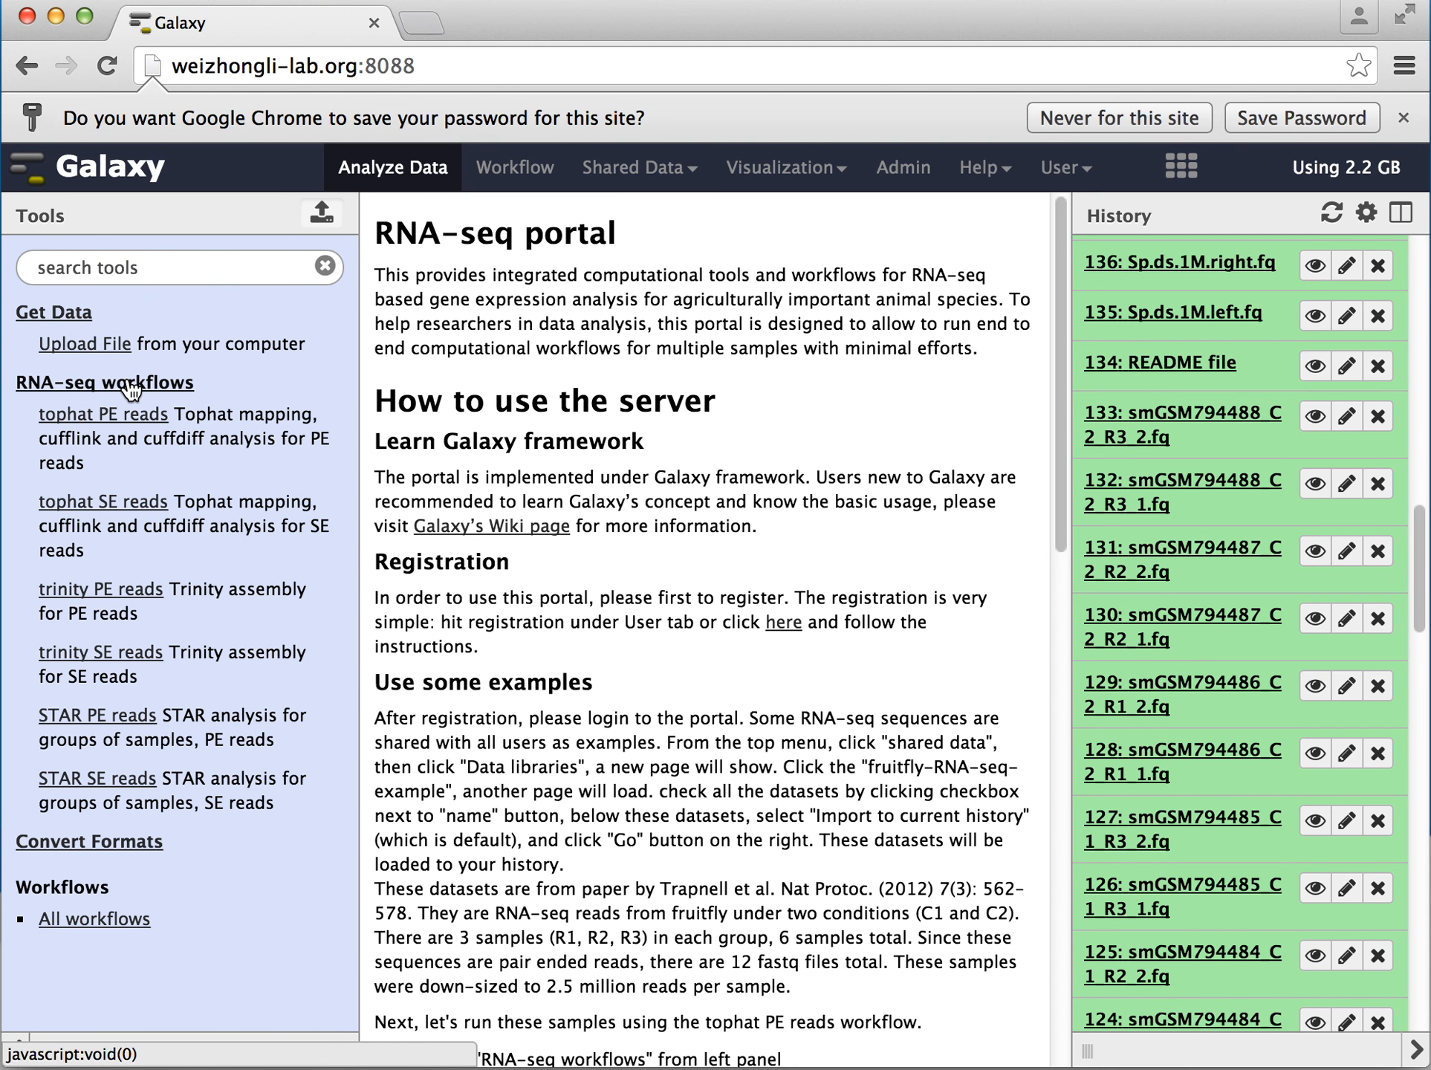
{"action": "left_click", "coordinate": [110, 724]}
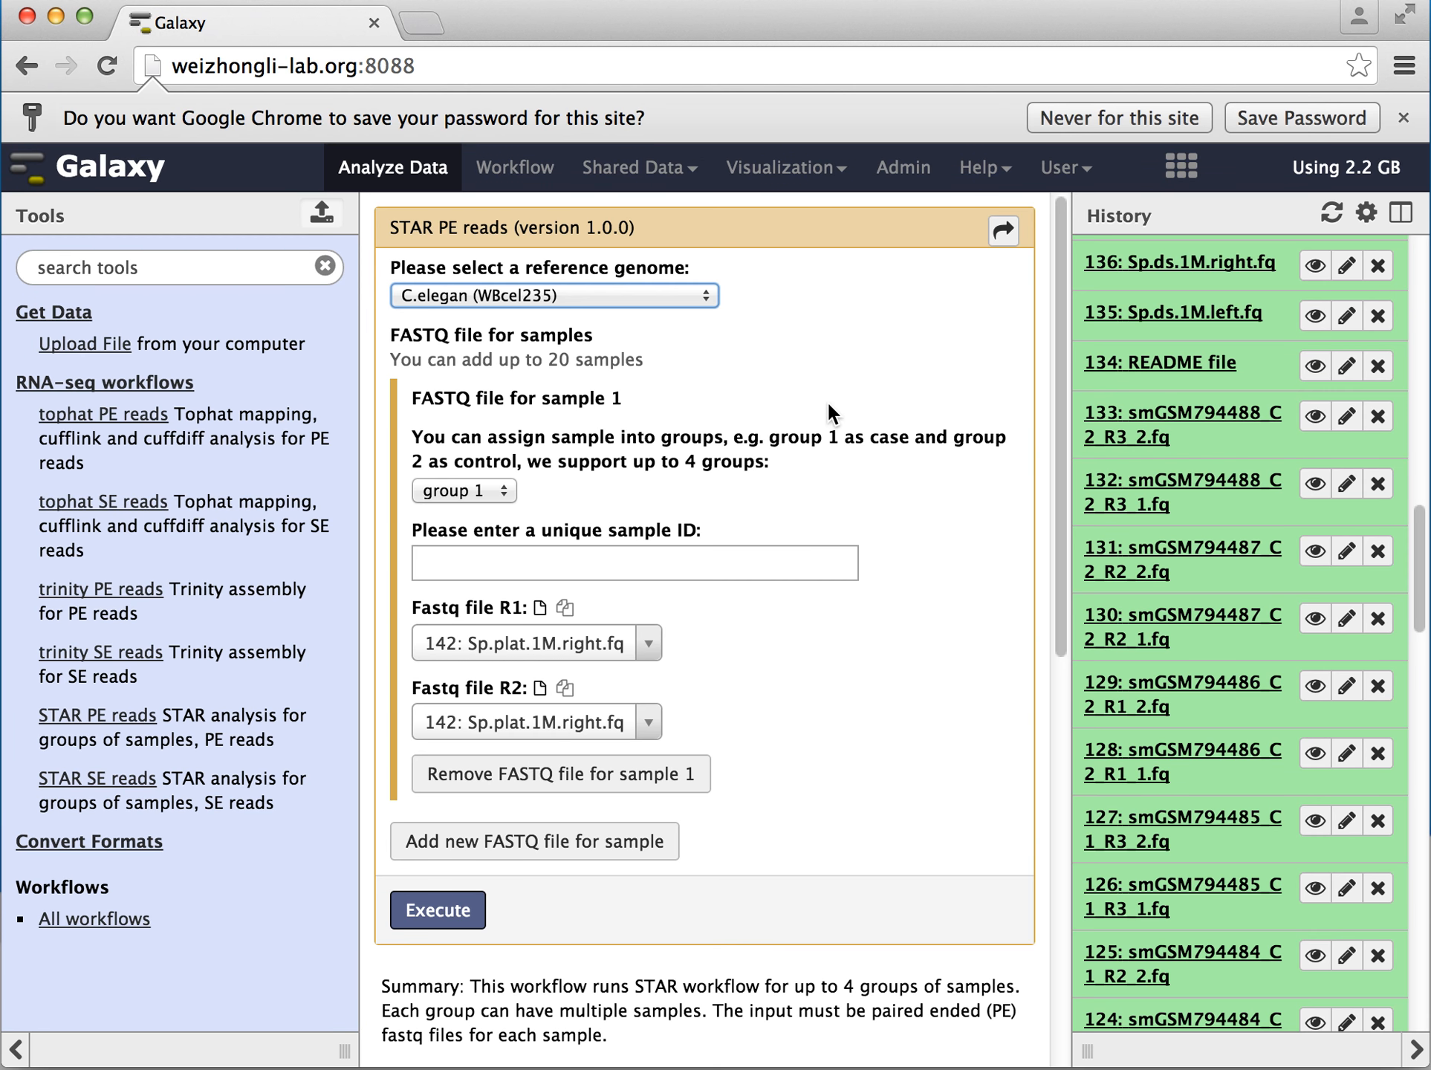
{"action": "left_click", "coordinate": [707, 295]}
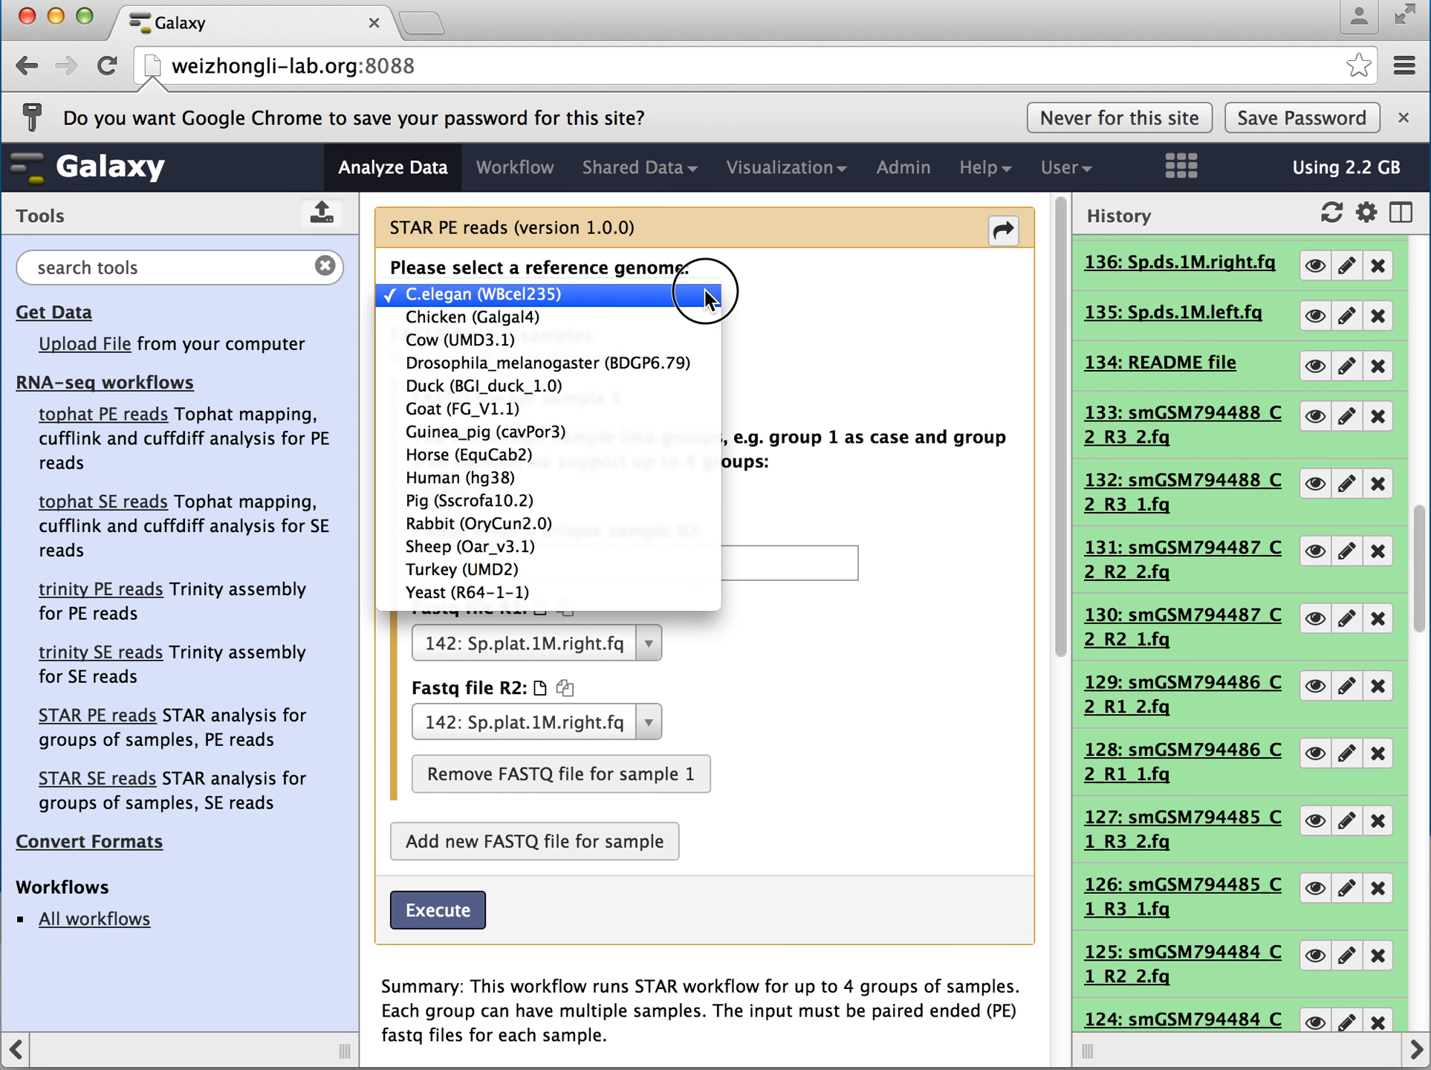
{"action": "left_click", "coordinate": [672, 365]}
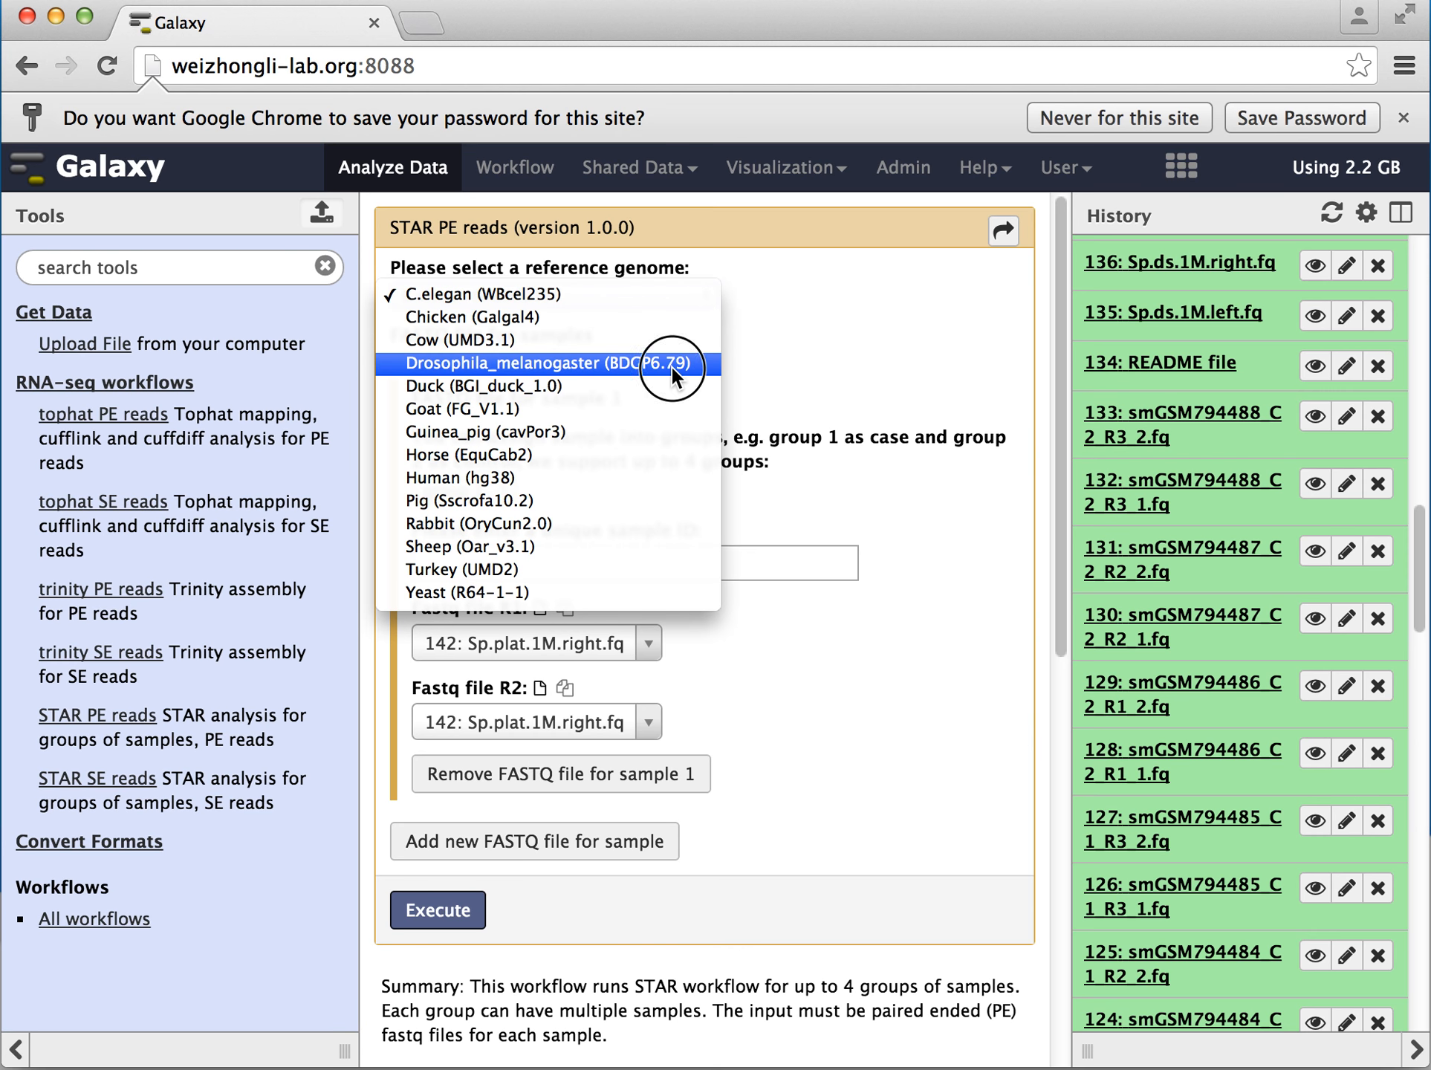
Give sample 1 the ID fly1, with 122: smGSM794483_C1_R1_1.fq as R1 and 123: smGSM794483_C1_R1_2.fq as R2
{"action": "scroll", "coordinate": [886, 388], "scroll_direction": "down", "scroll_amount": 2}
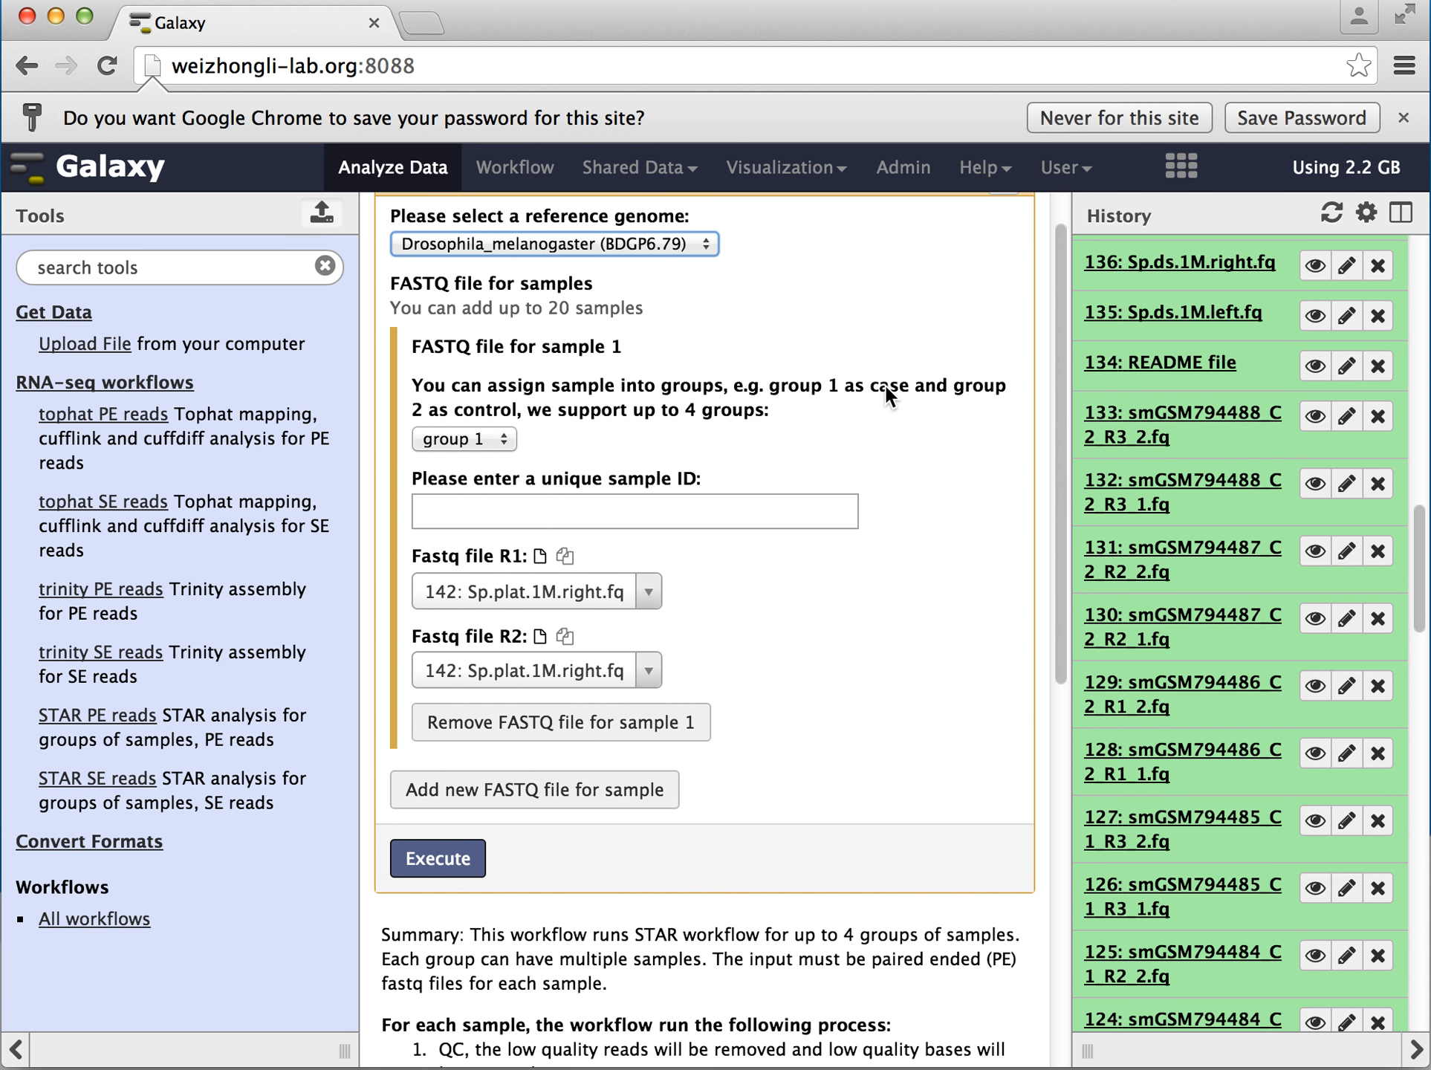
{"action": "left_click", "coordinate": [496, 515]}
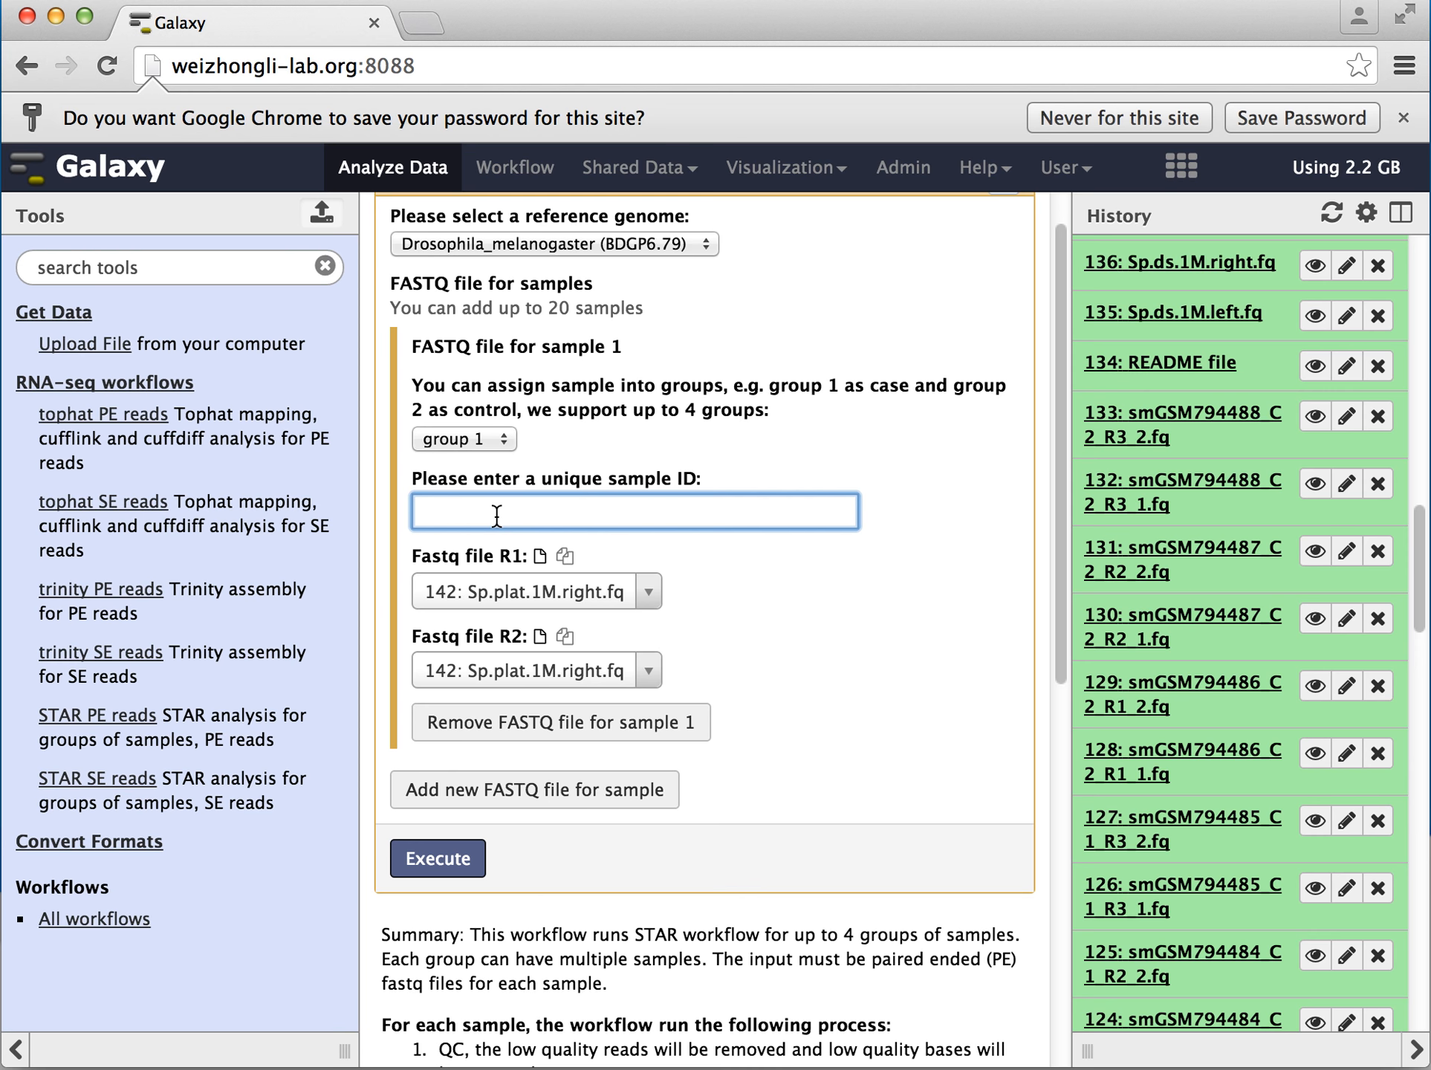
{"action": "type", "text": "fly1"}
{"action": "left_click", "coordinate": [651, 591]}
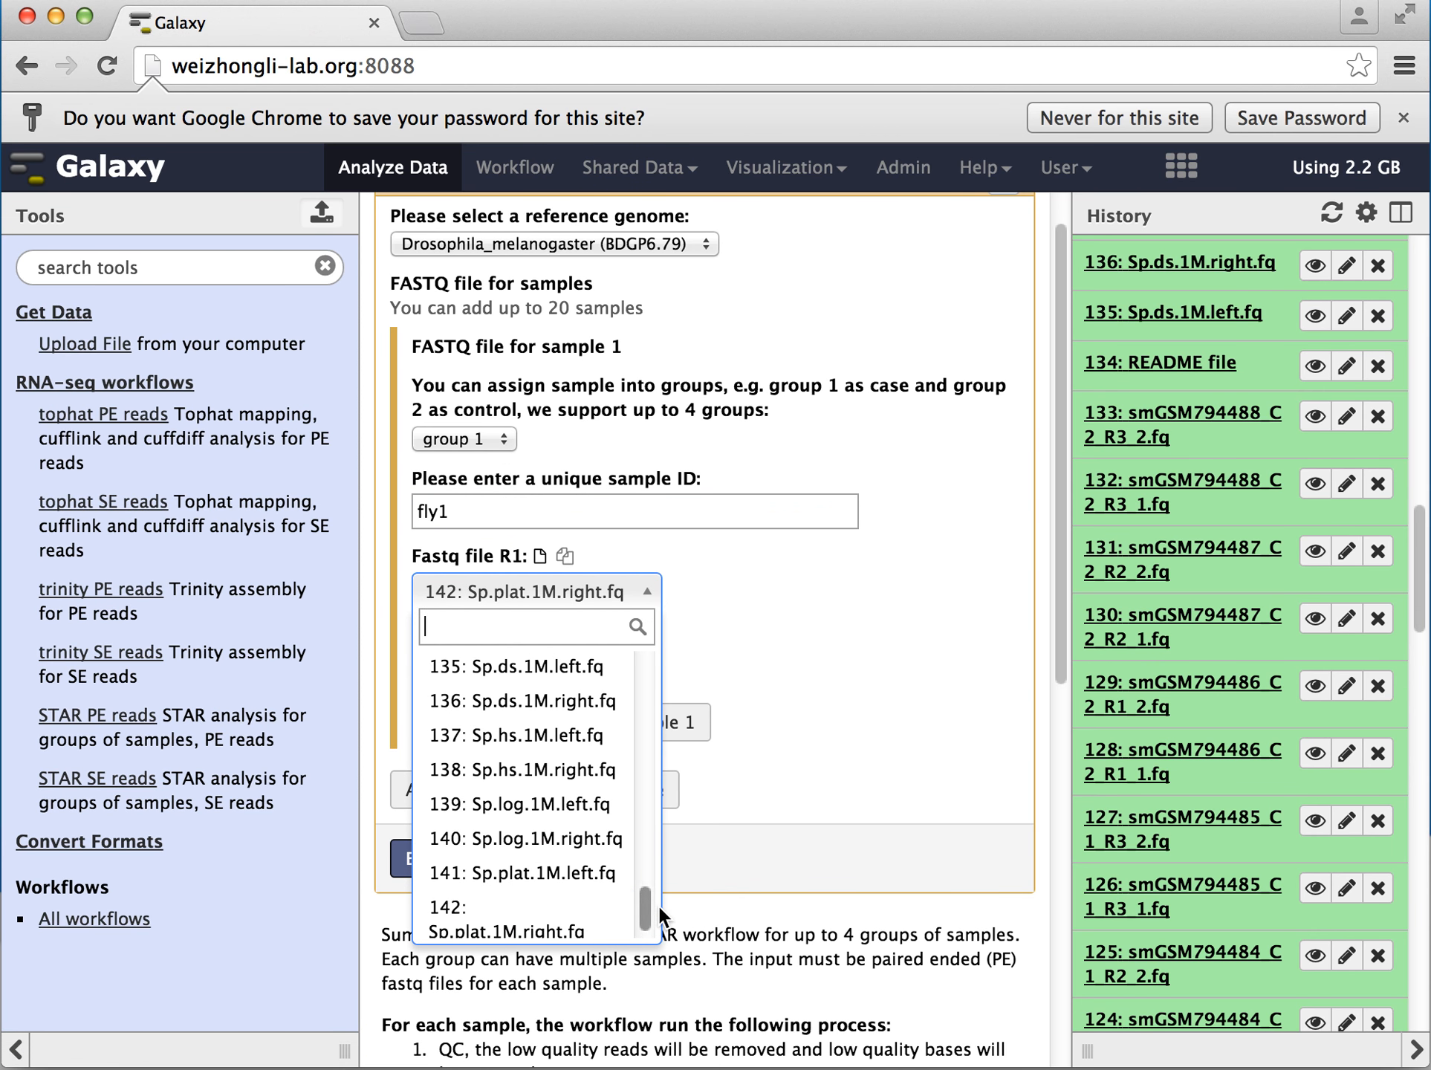
{"action": "left_click_drag", "start_coordinate": [643, 908], "coordinate": [640, 764]}
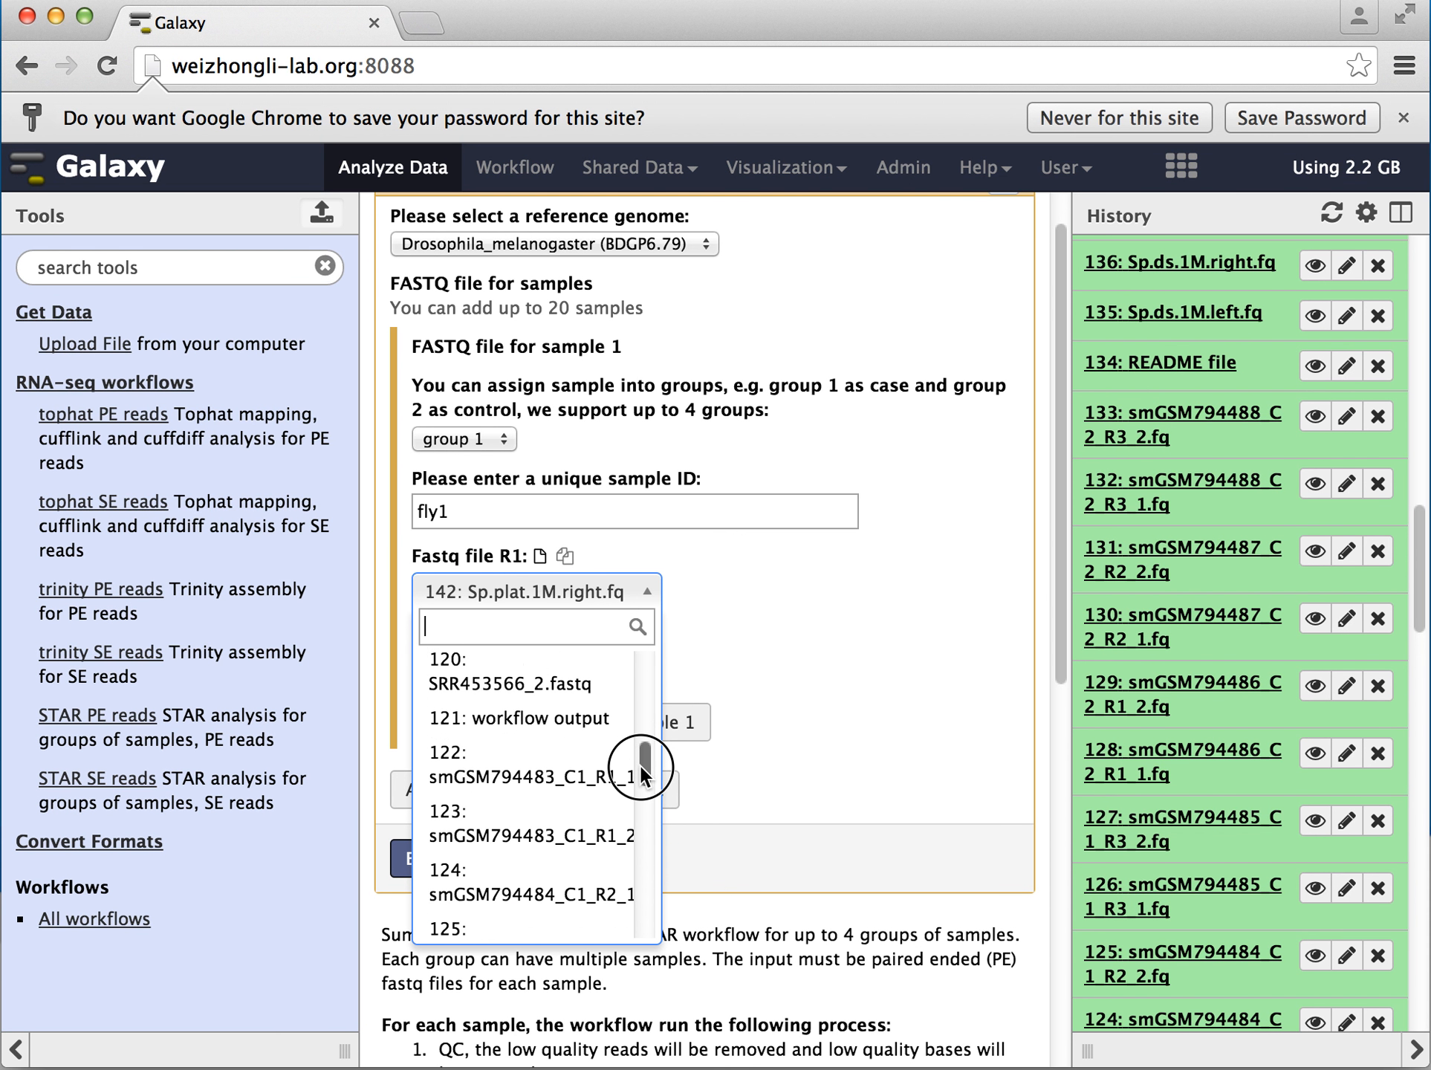
{"action": "left_click", "coordinate": [587, 784]}
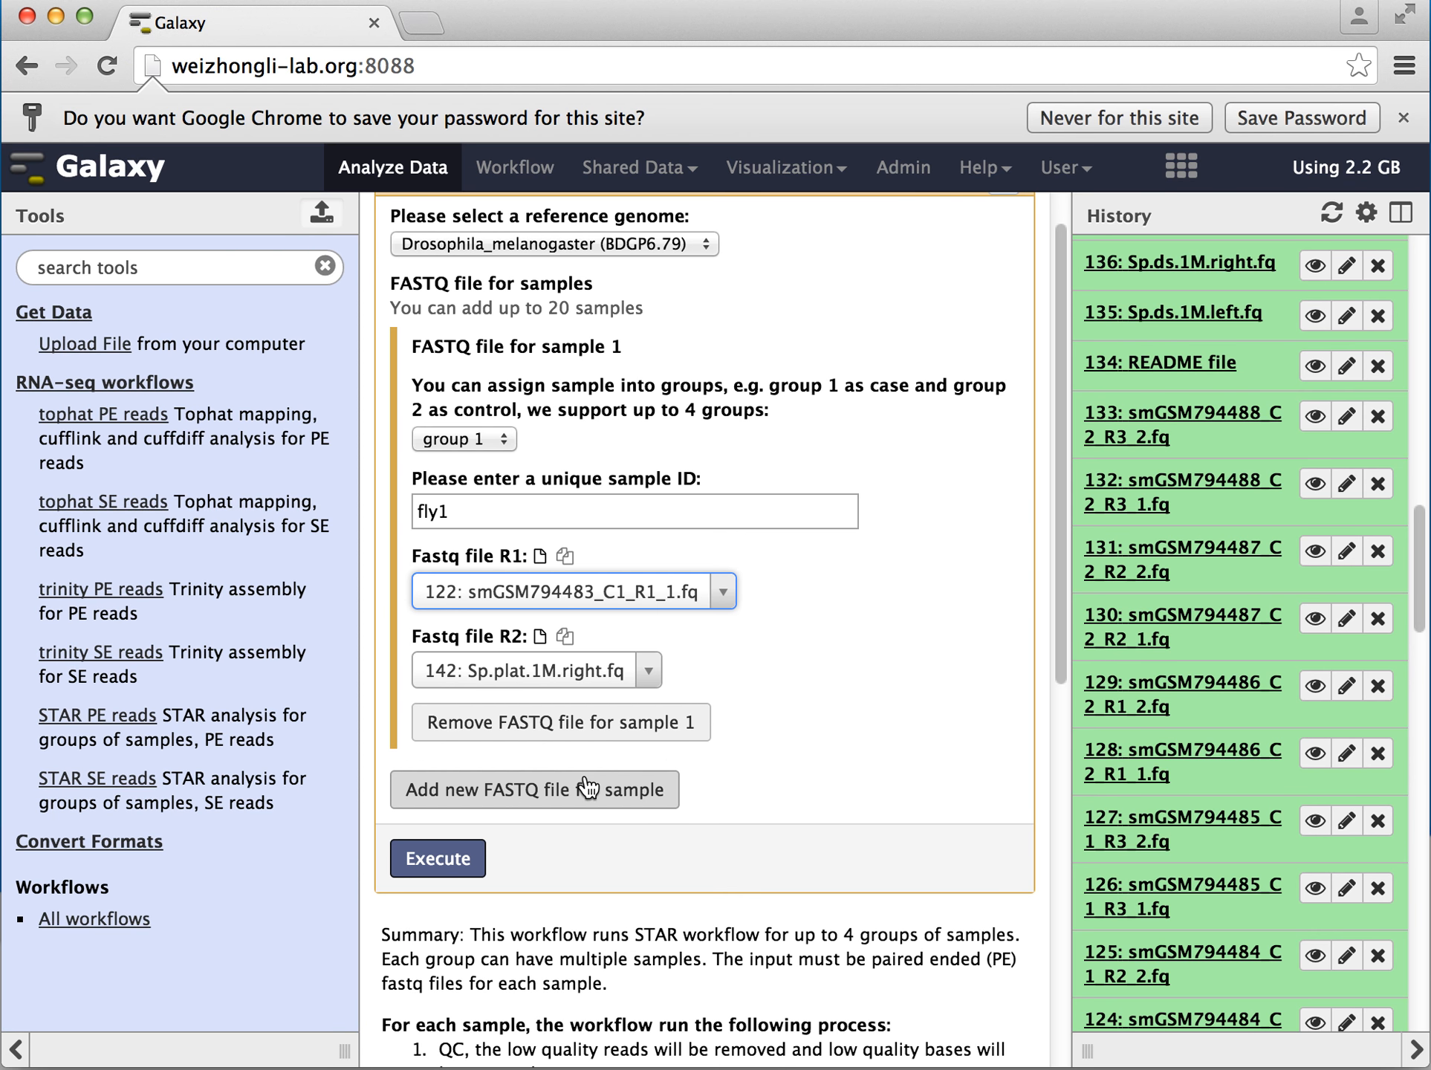
{"action": "left_click", "coordinate": [649, 671]}
{"action": "type", "text": "123"}
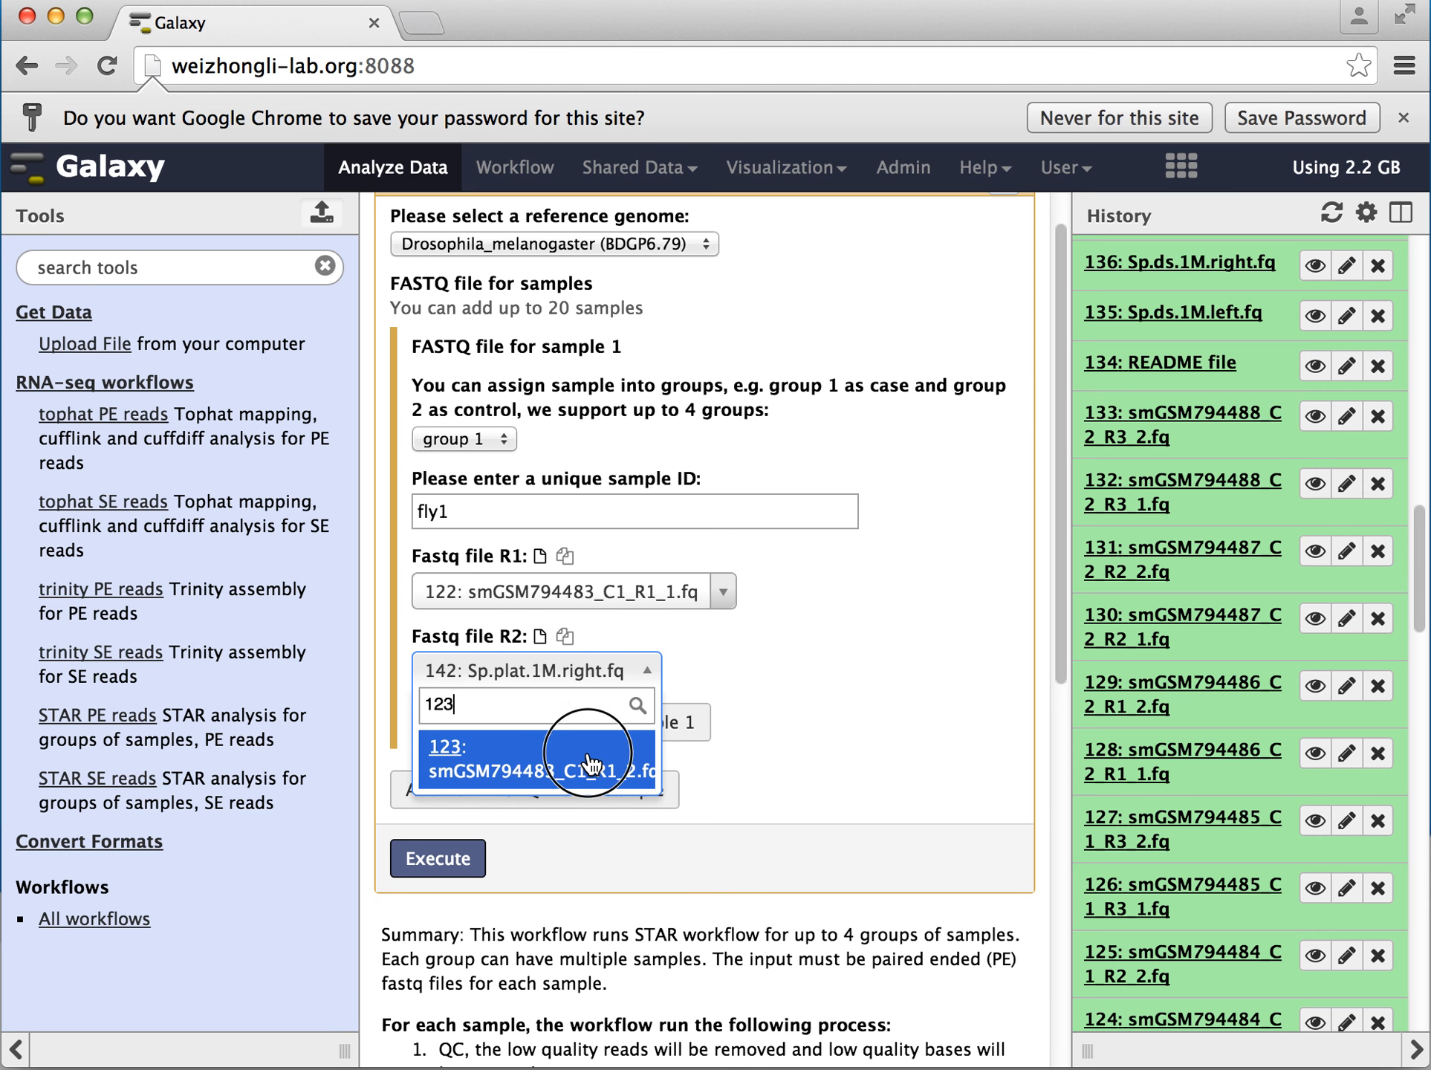
{"action": "left_click", "coordinate": [586, 748]}
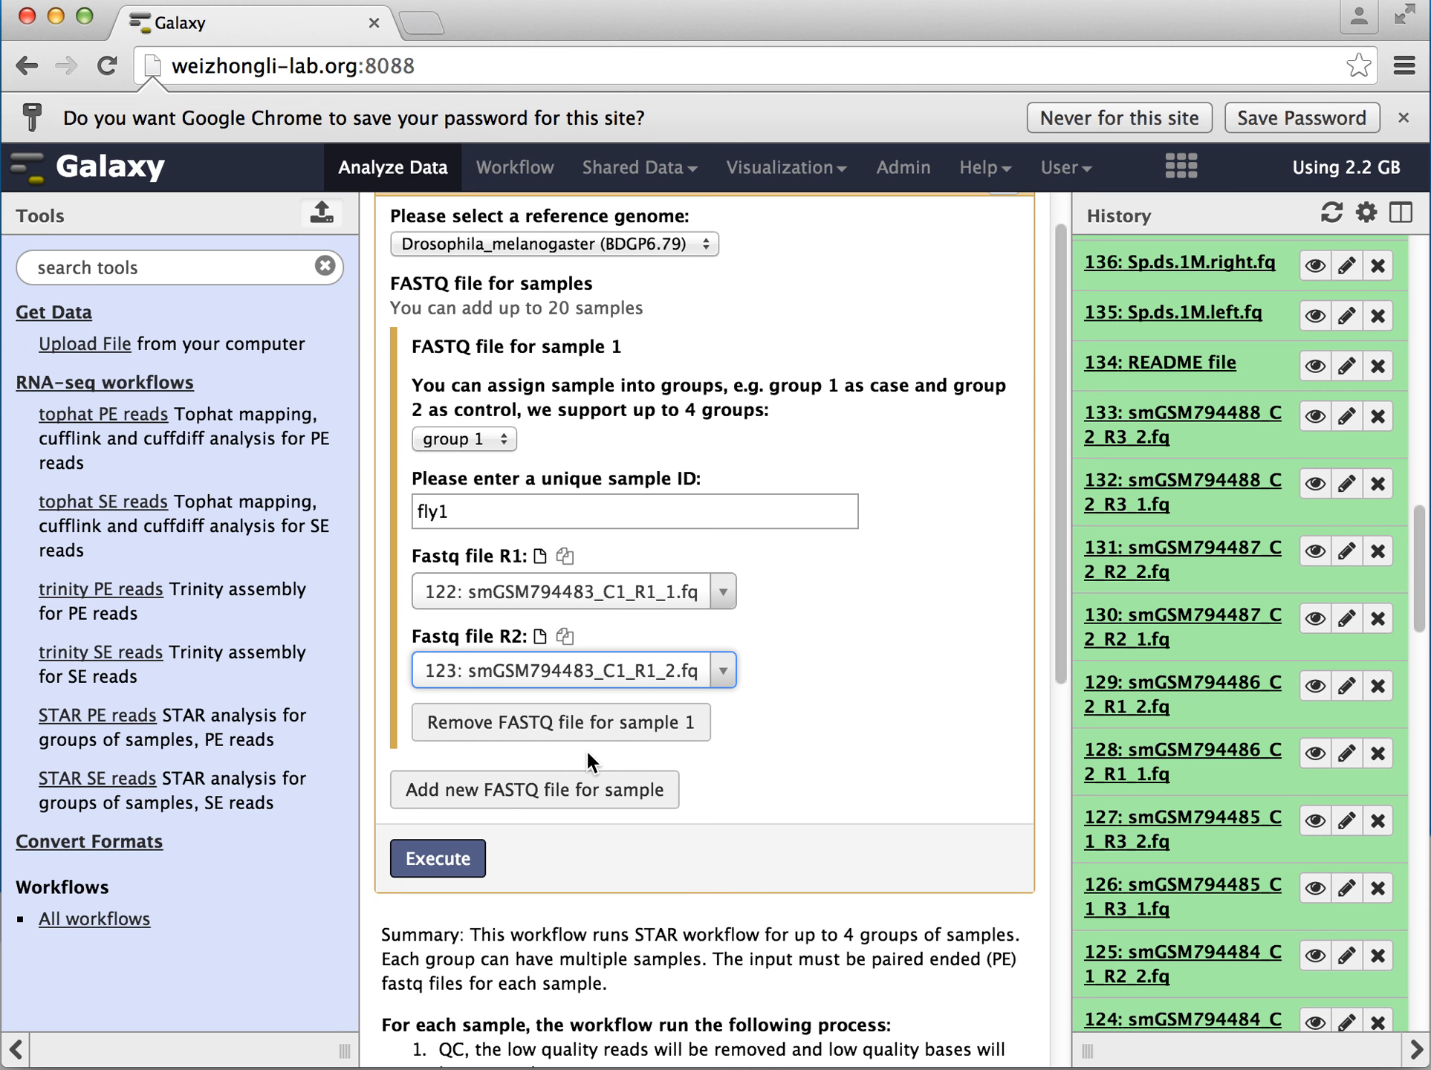
Add a second FASTQ sample to the workflow and give it the ID fly2
{"action": "left_click", "coordinate": [551, 803]}
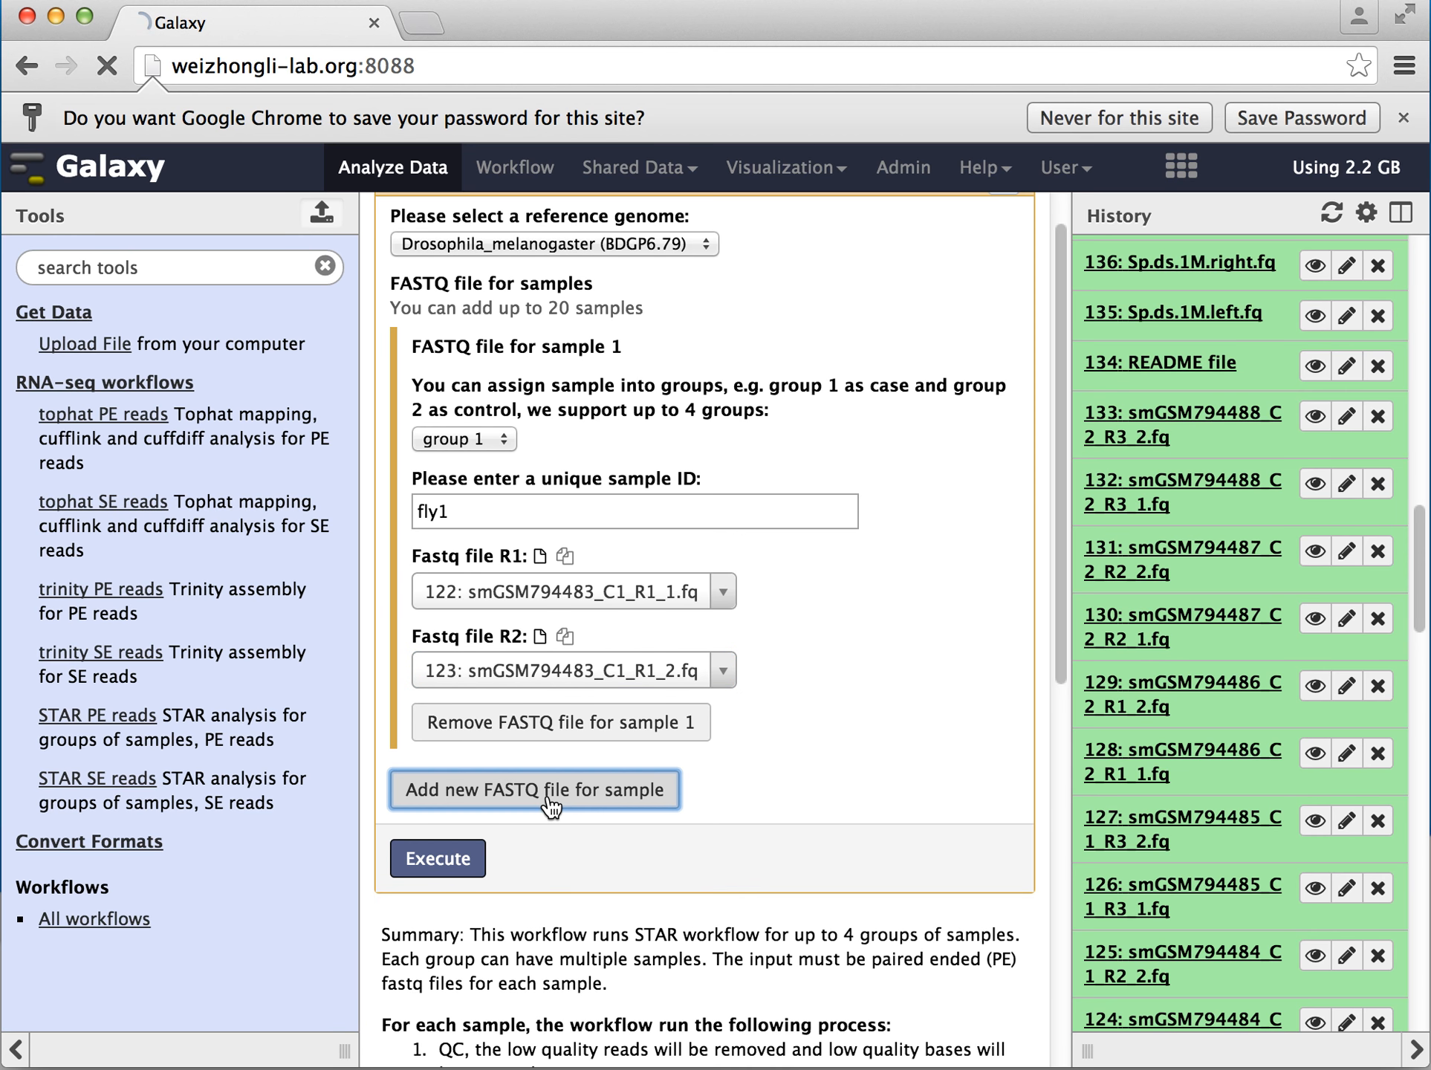
{"action": "left_click_drag", "start_coordinate": [1063, 517], "coordinate": [1065, 649]}
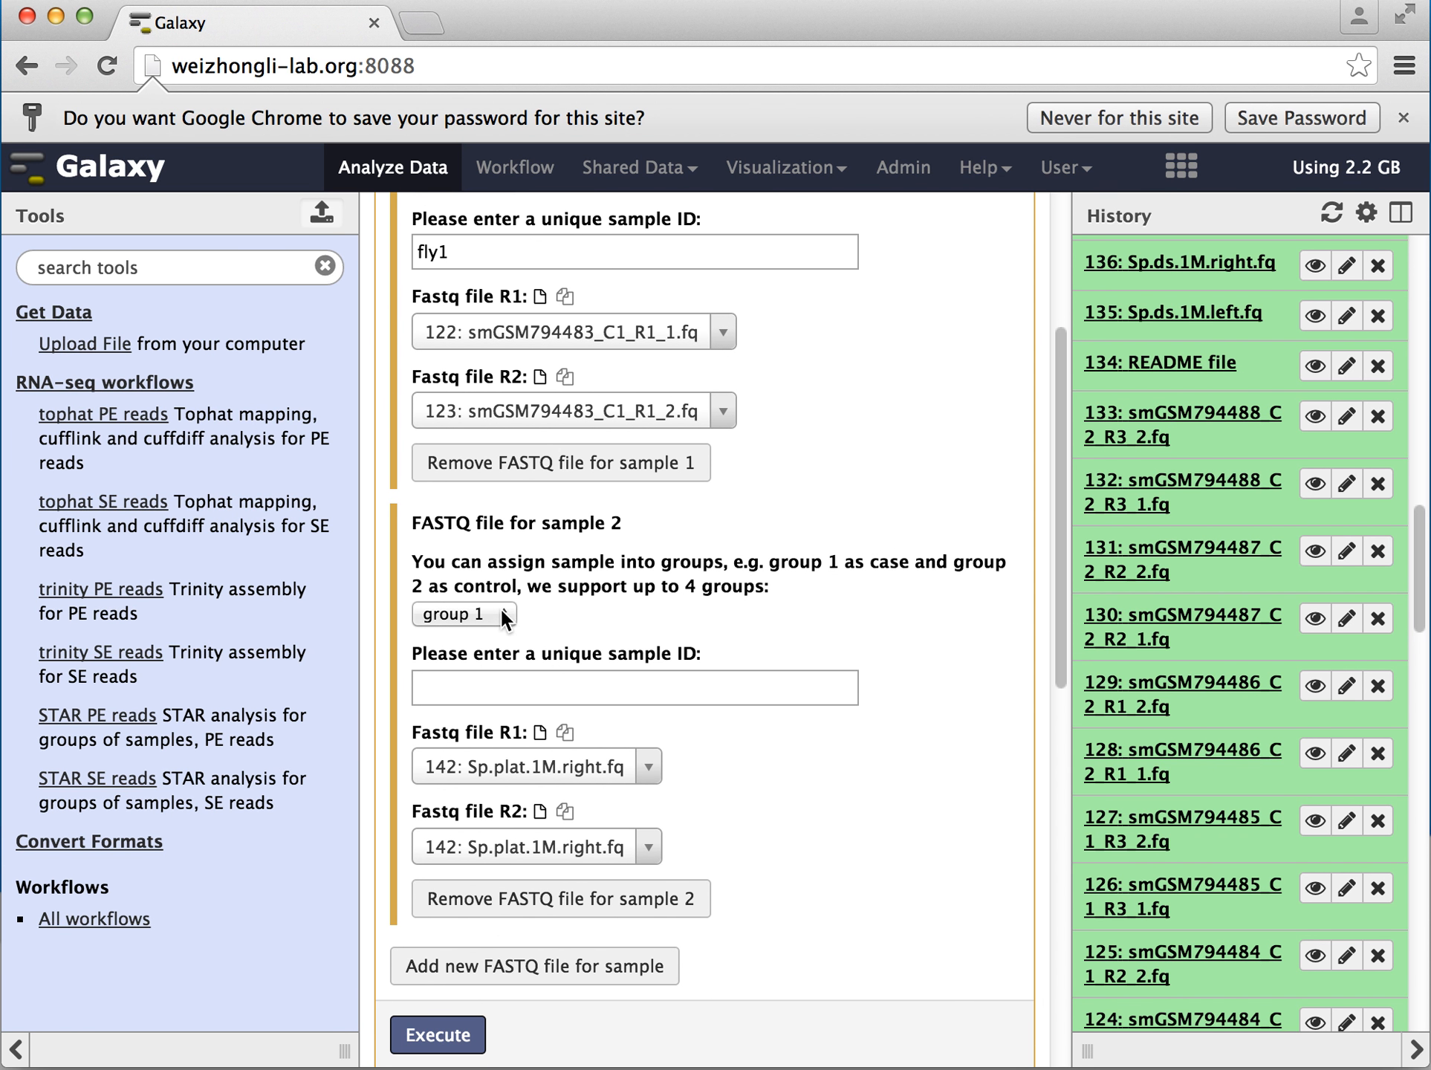
{"action": "left_click", "coordinate": [515, 686]}
{"action": "type", "text": "fly2"}
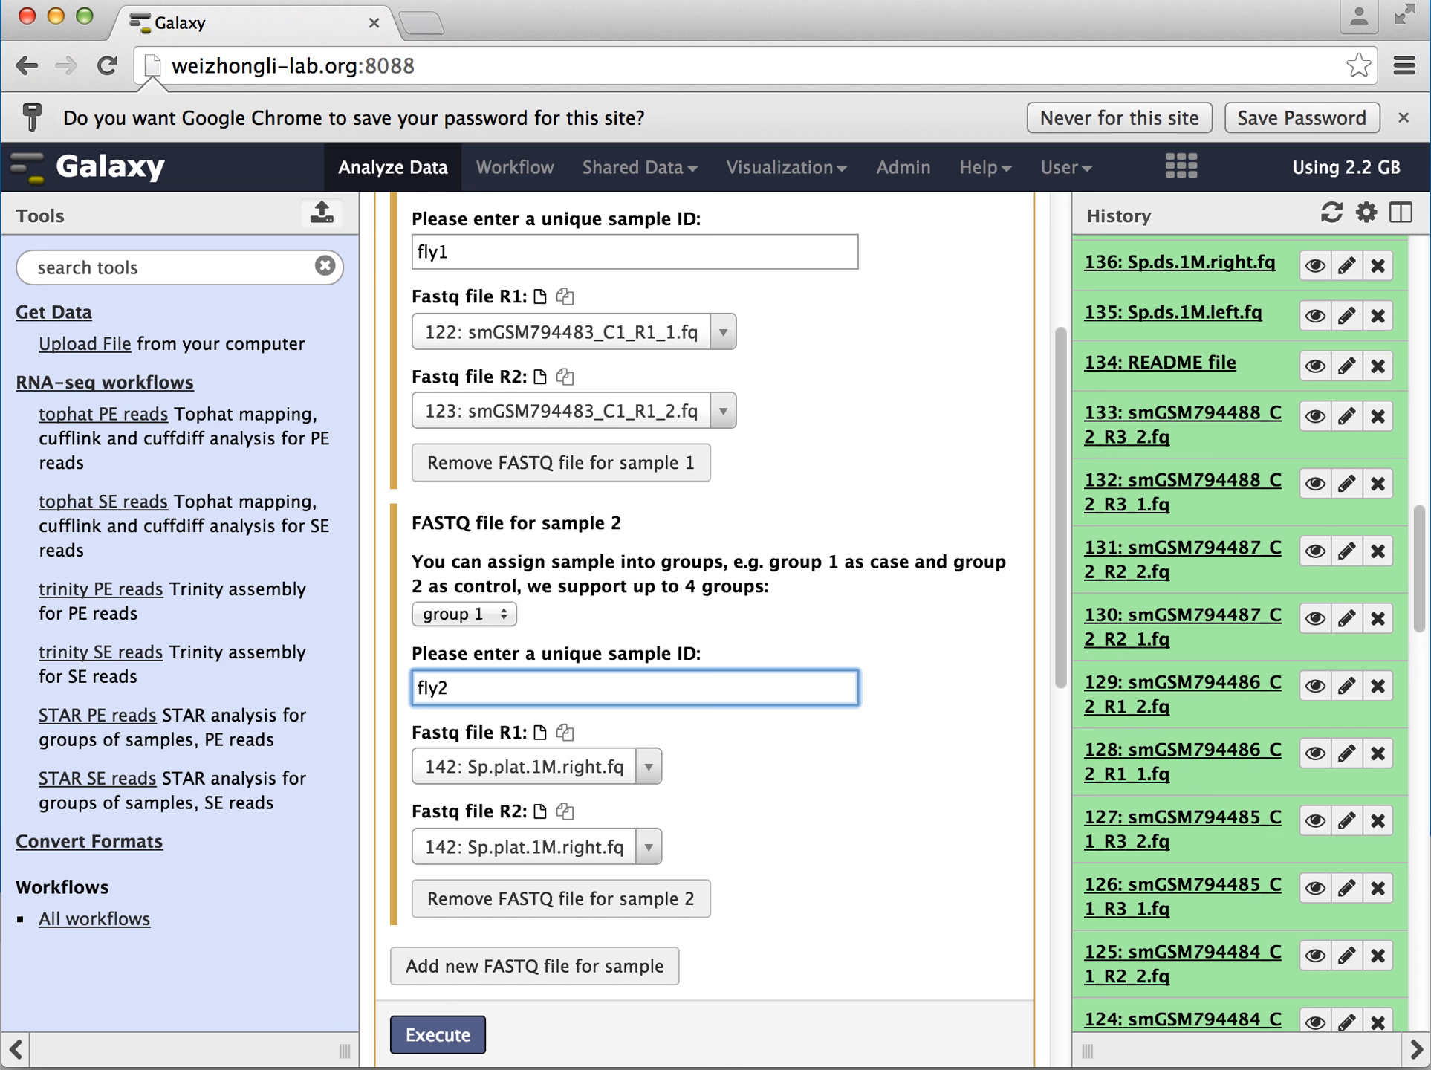
For sample 2, choose 124: smGSM794484_C1_R2_1.fq as R1 and 125: smGSM794484_C1_R2_2.fq as R2
{"action": "left_click", "coordinate": [647, 770]}
{"action": "type", "text": "12"}
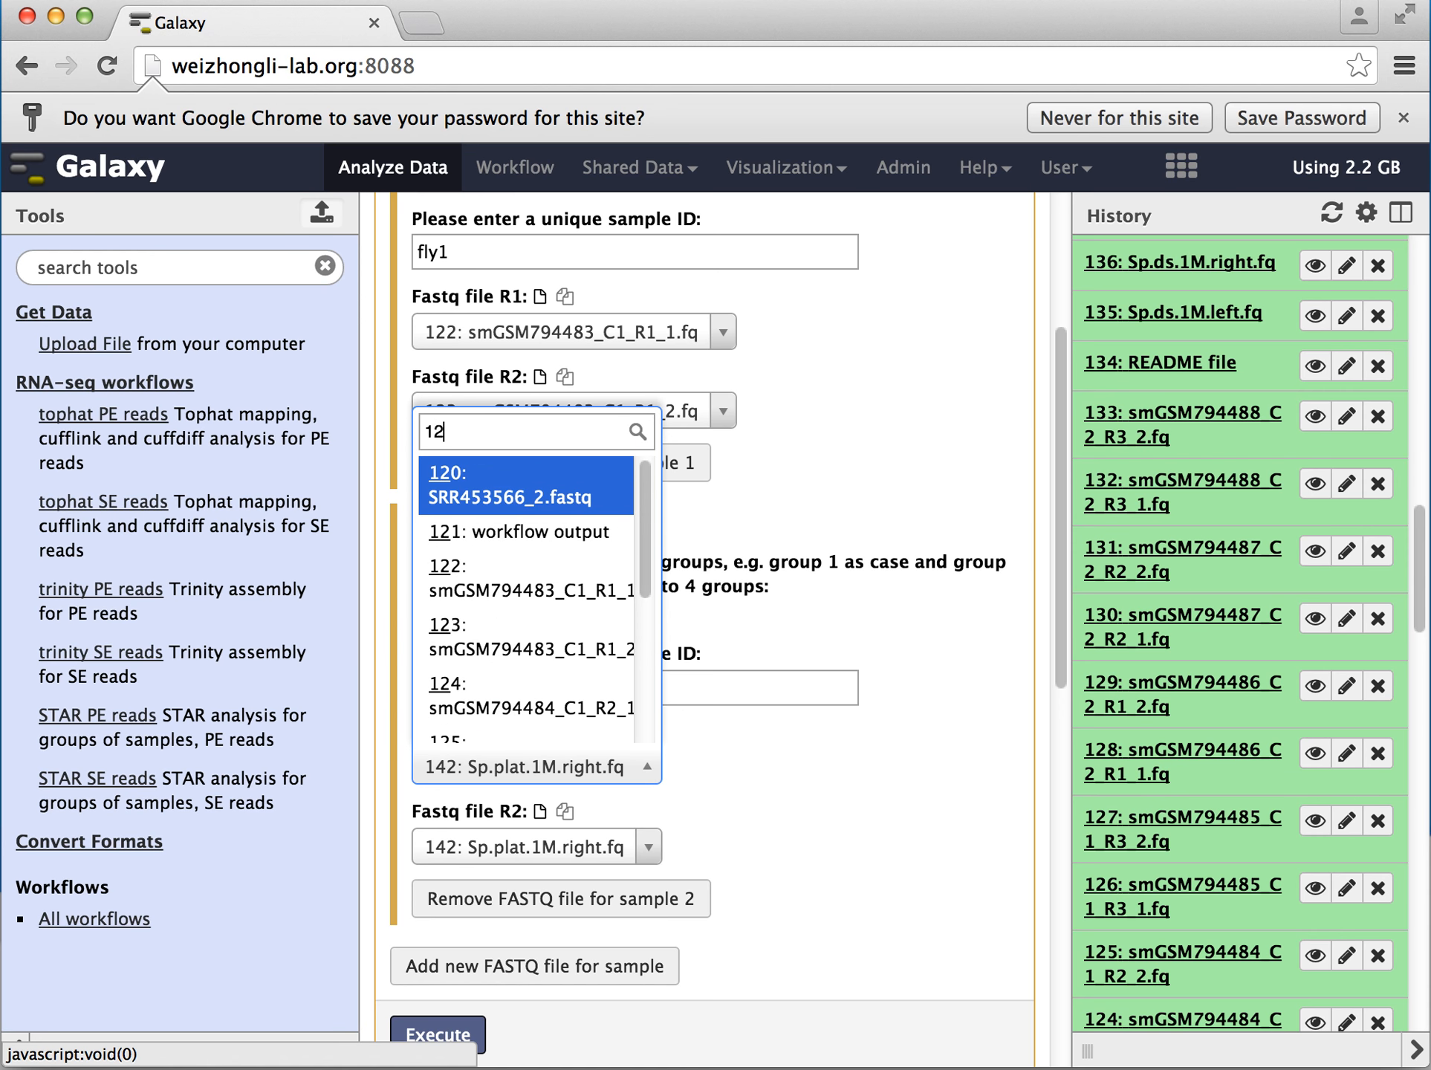
{"action": "type", "text": "4"}
{"action": "left_click", "coordinate": [575, 713]}
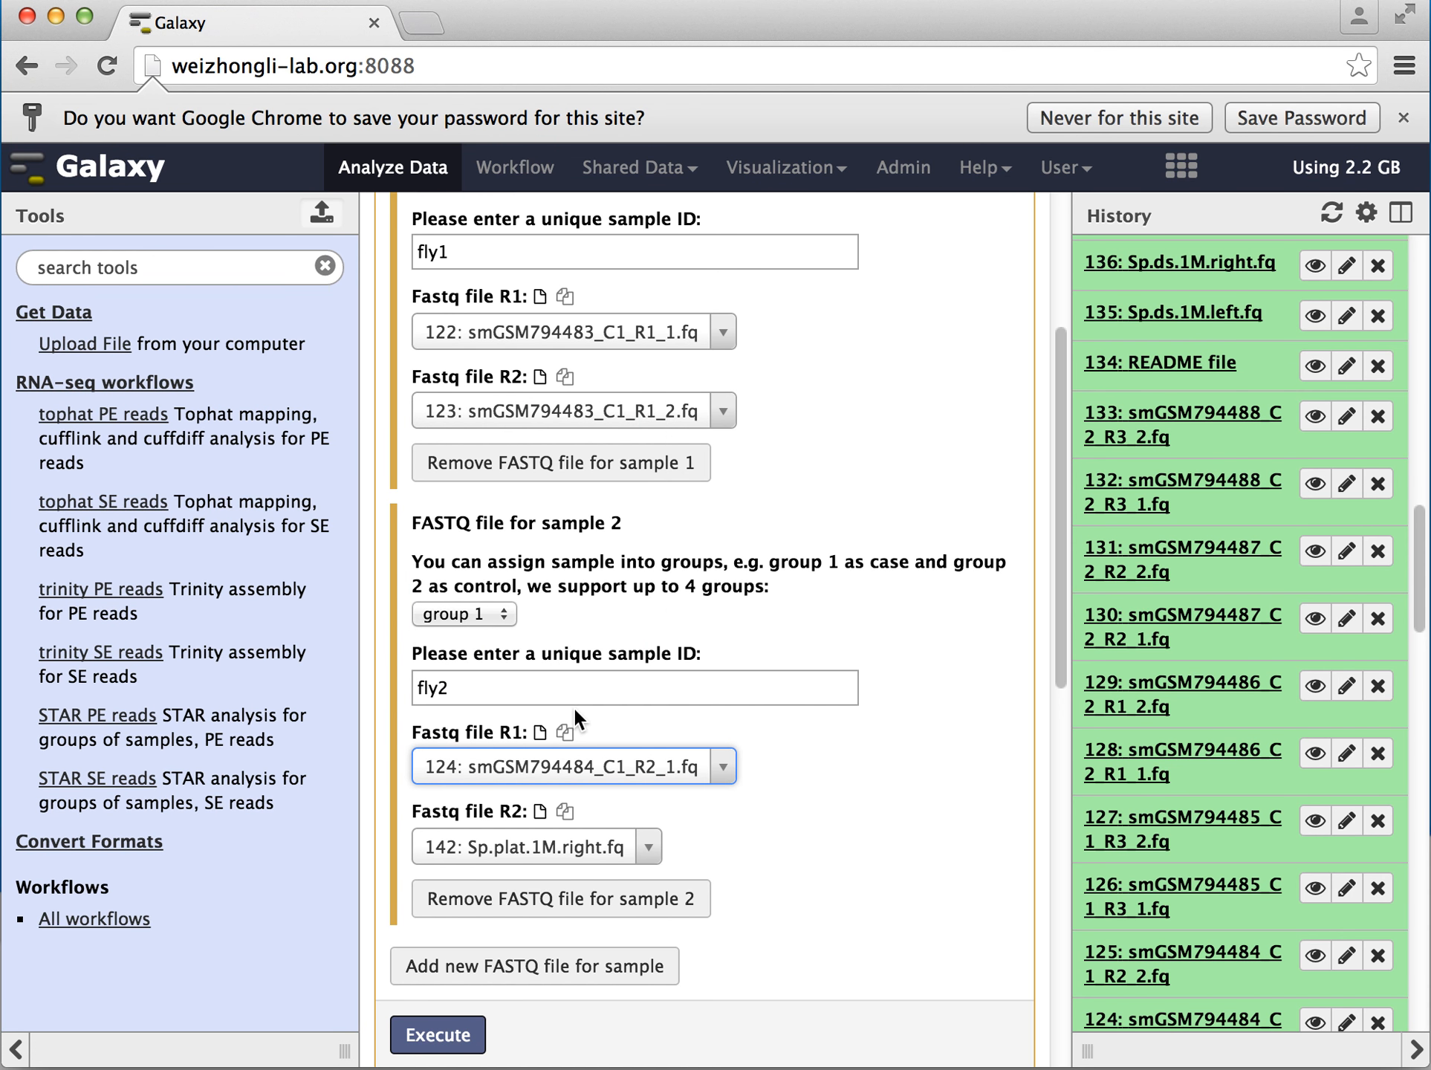
{"action": "left_click", "coordinate": [647, 847]}
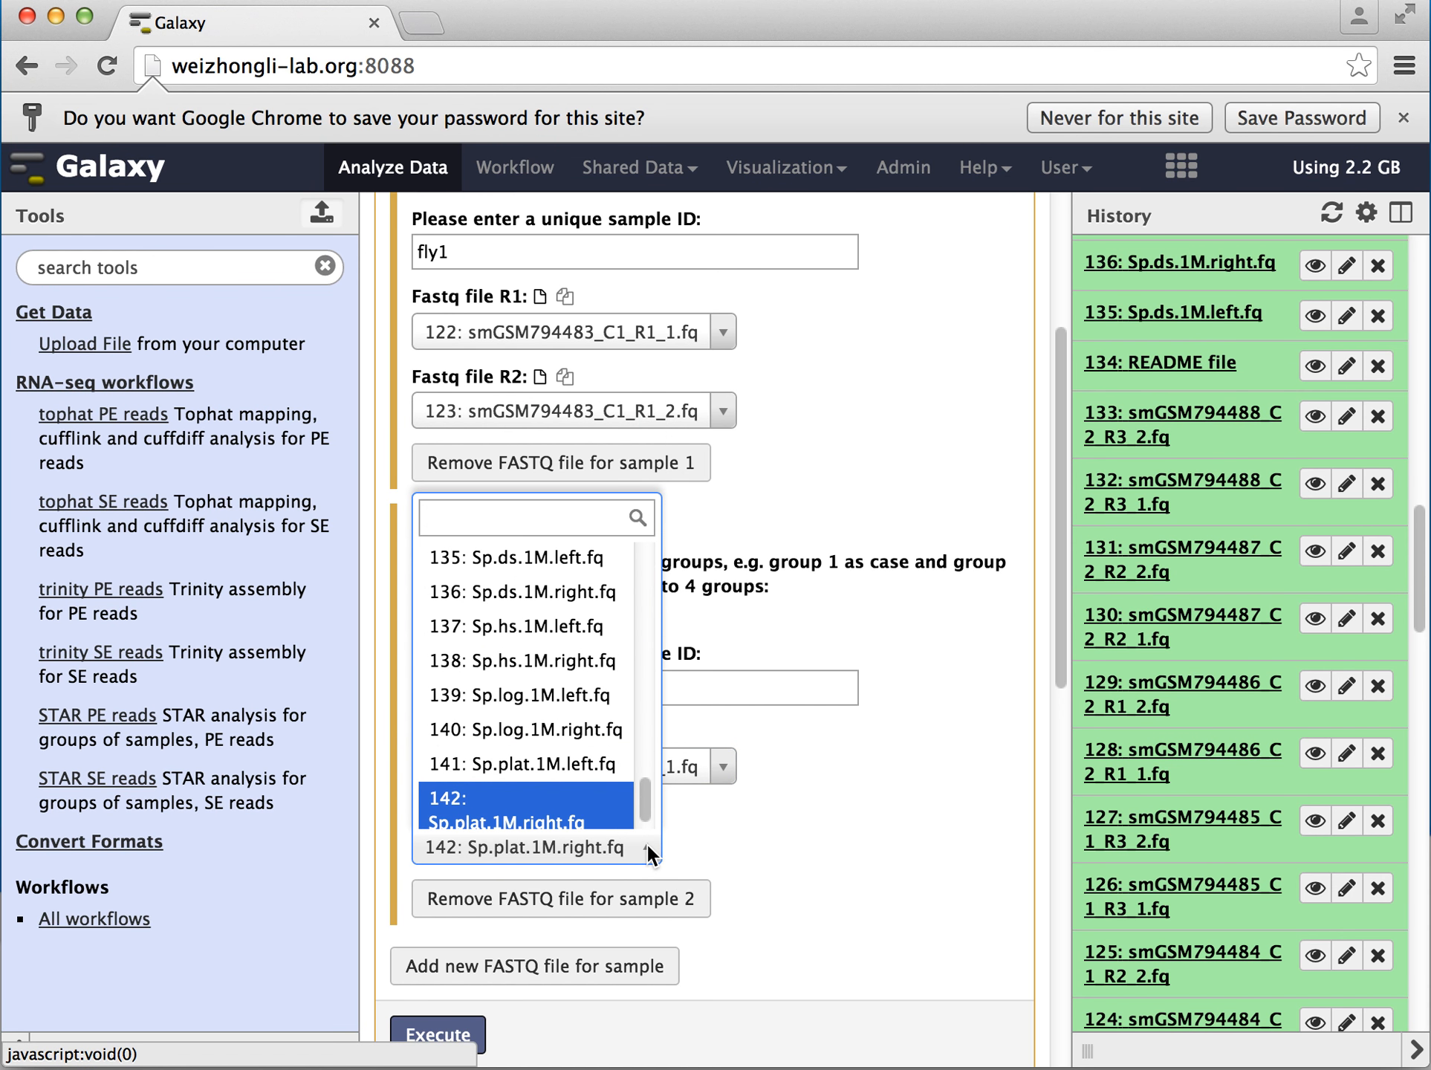
{"action": "type", "text": "125"}
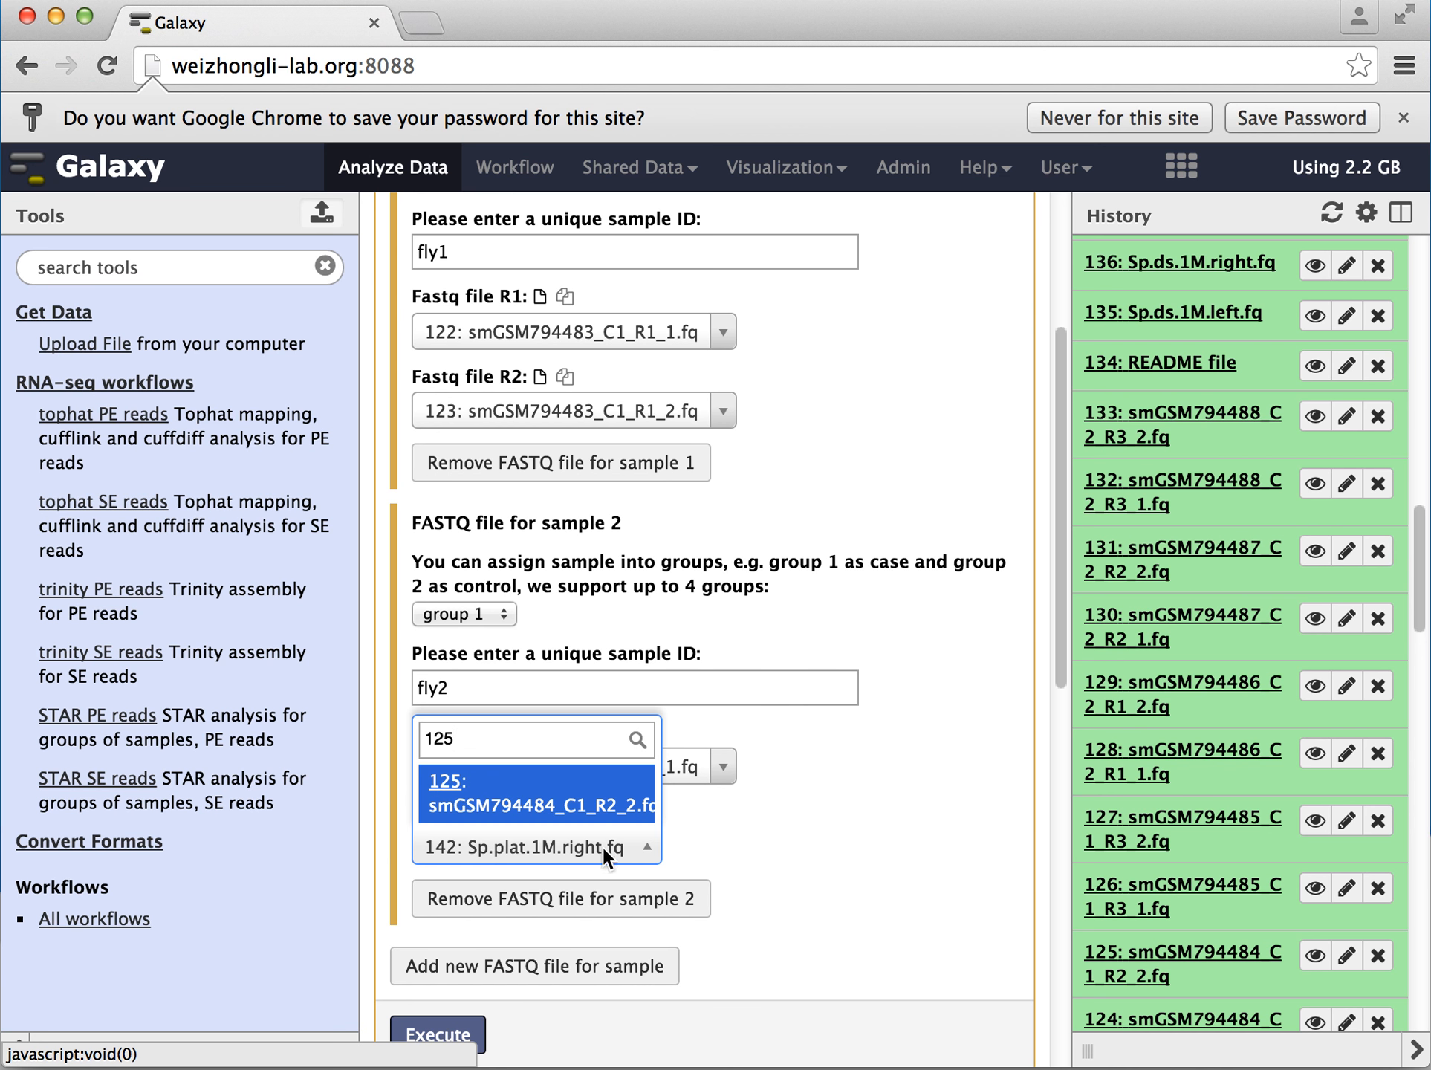
{"action": "left_click", "coordinate": [583, 803]}
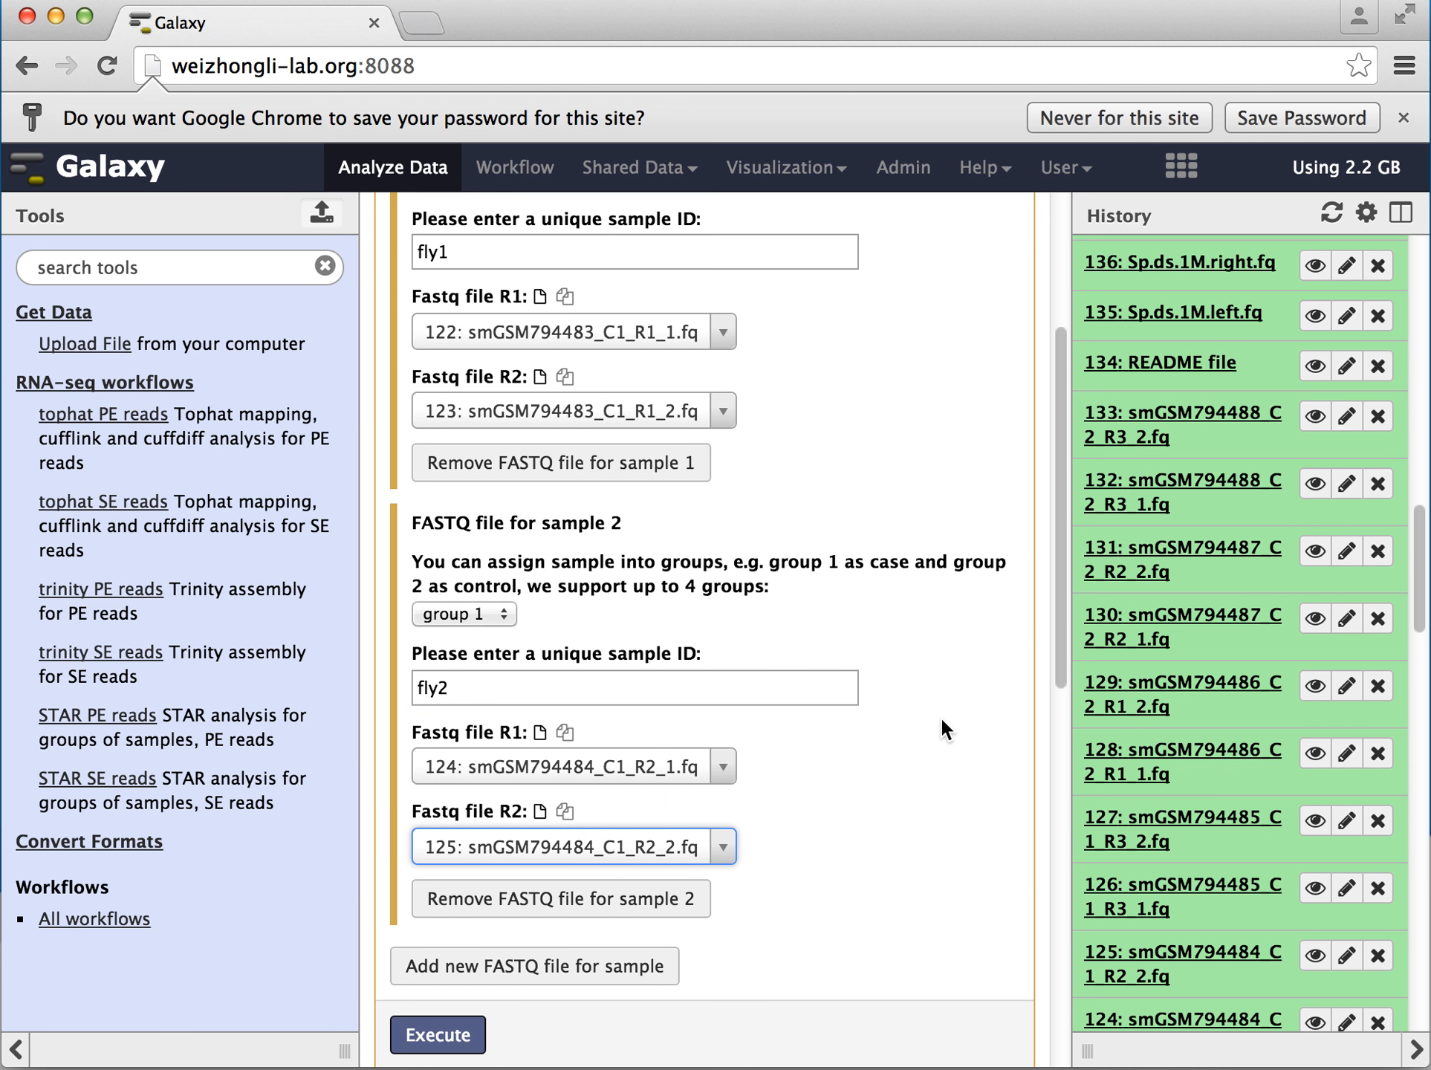
Add a third FASTQ sample, assign it to group 2 and give it the ID fly1-control
{"action": "left_click_drag", "start_coordinate": [1060, 645], "coordinate": [1049, 755]}
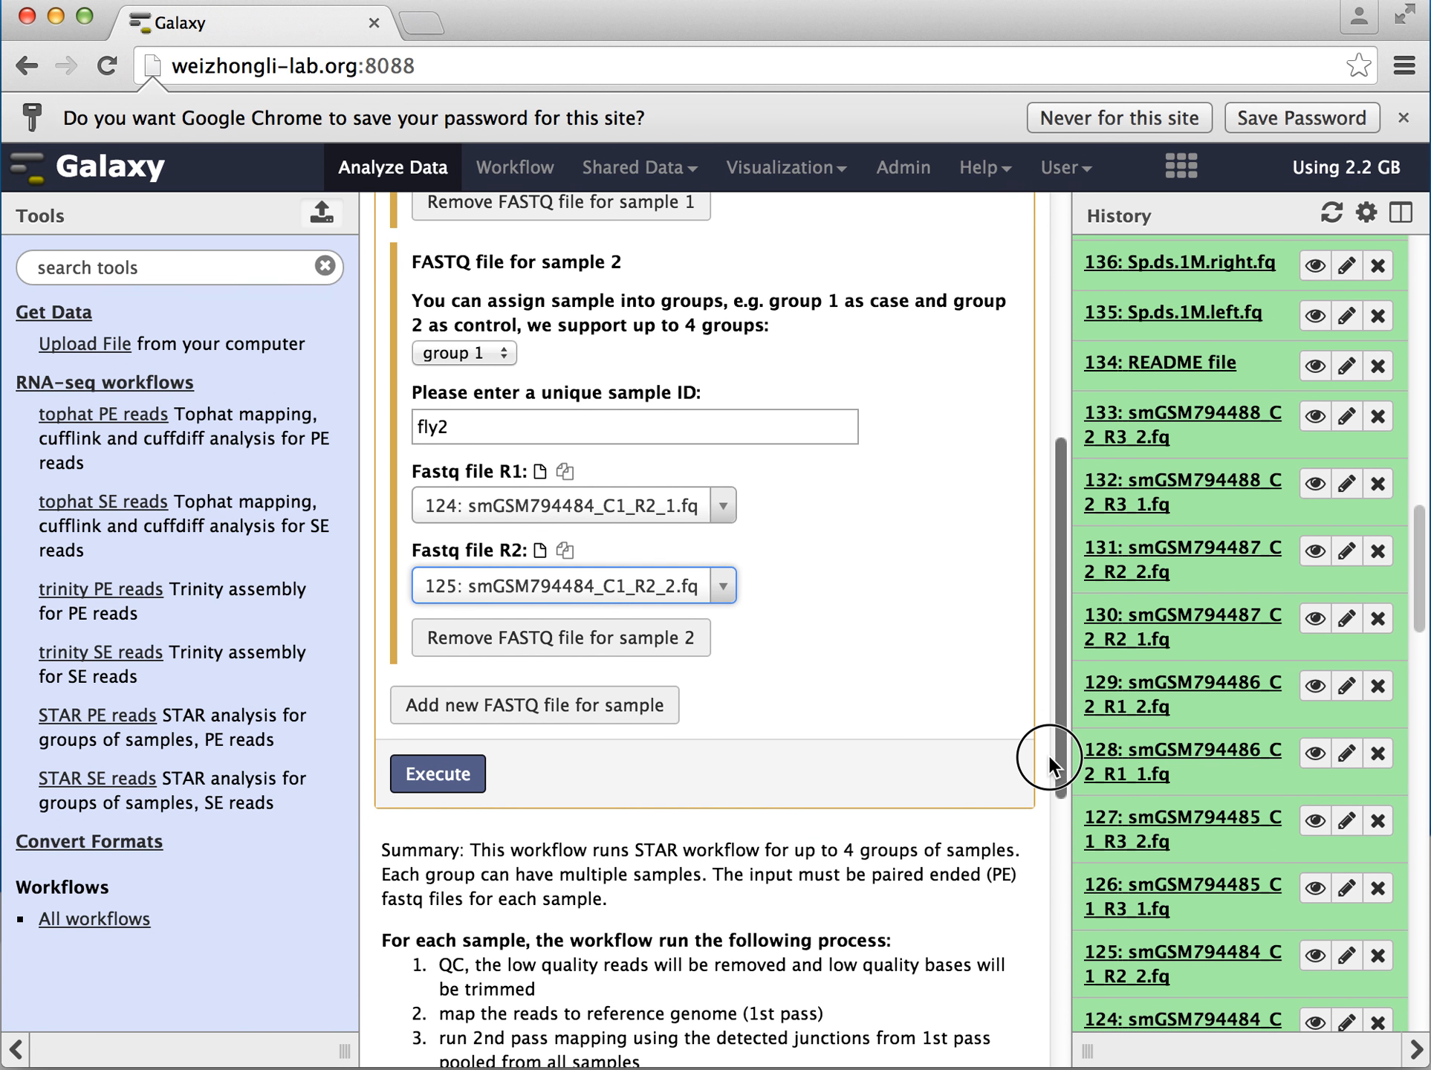
{"action": "left_click", "coordinate": [565, 717]}
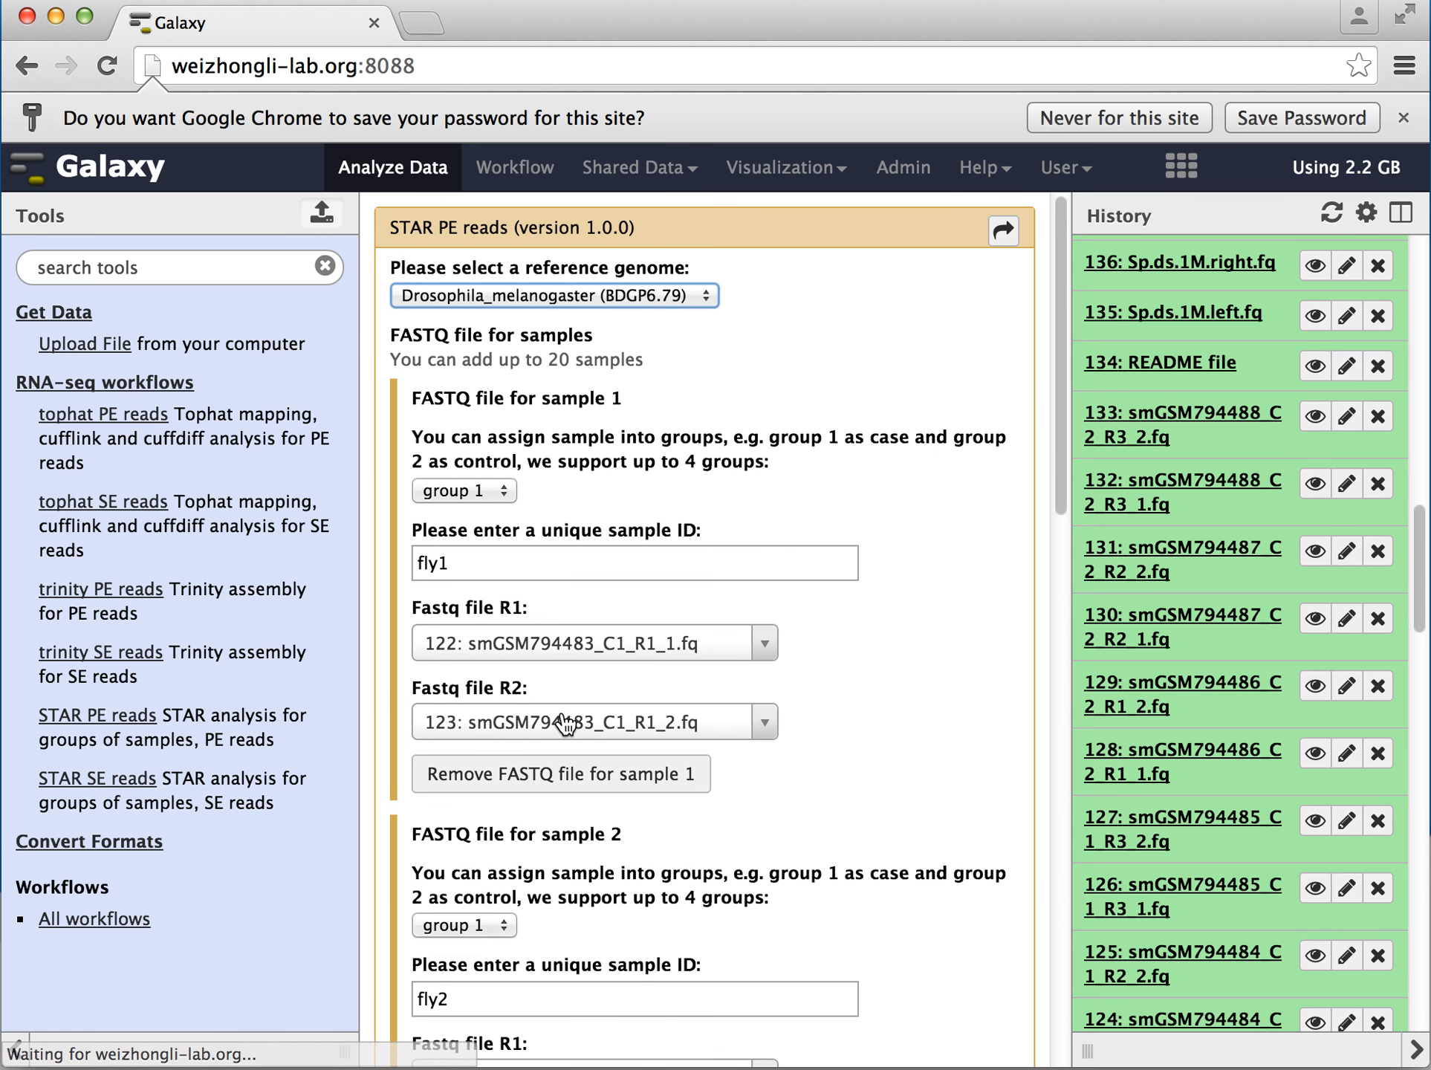
{"action": "left_click_drag", "start_coordinate": [1067, 446], "coordinate": [1075, 752]}
{"action": "left_click", "coordinate": [507, 501]}
{"action": "left_click", "coordinate": [501, 524]}
{"action": "left_click", "coordinate": [526, 573]}
{"action": "type", "text": "fl"}
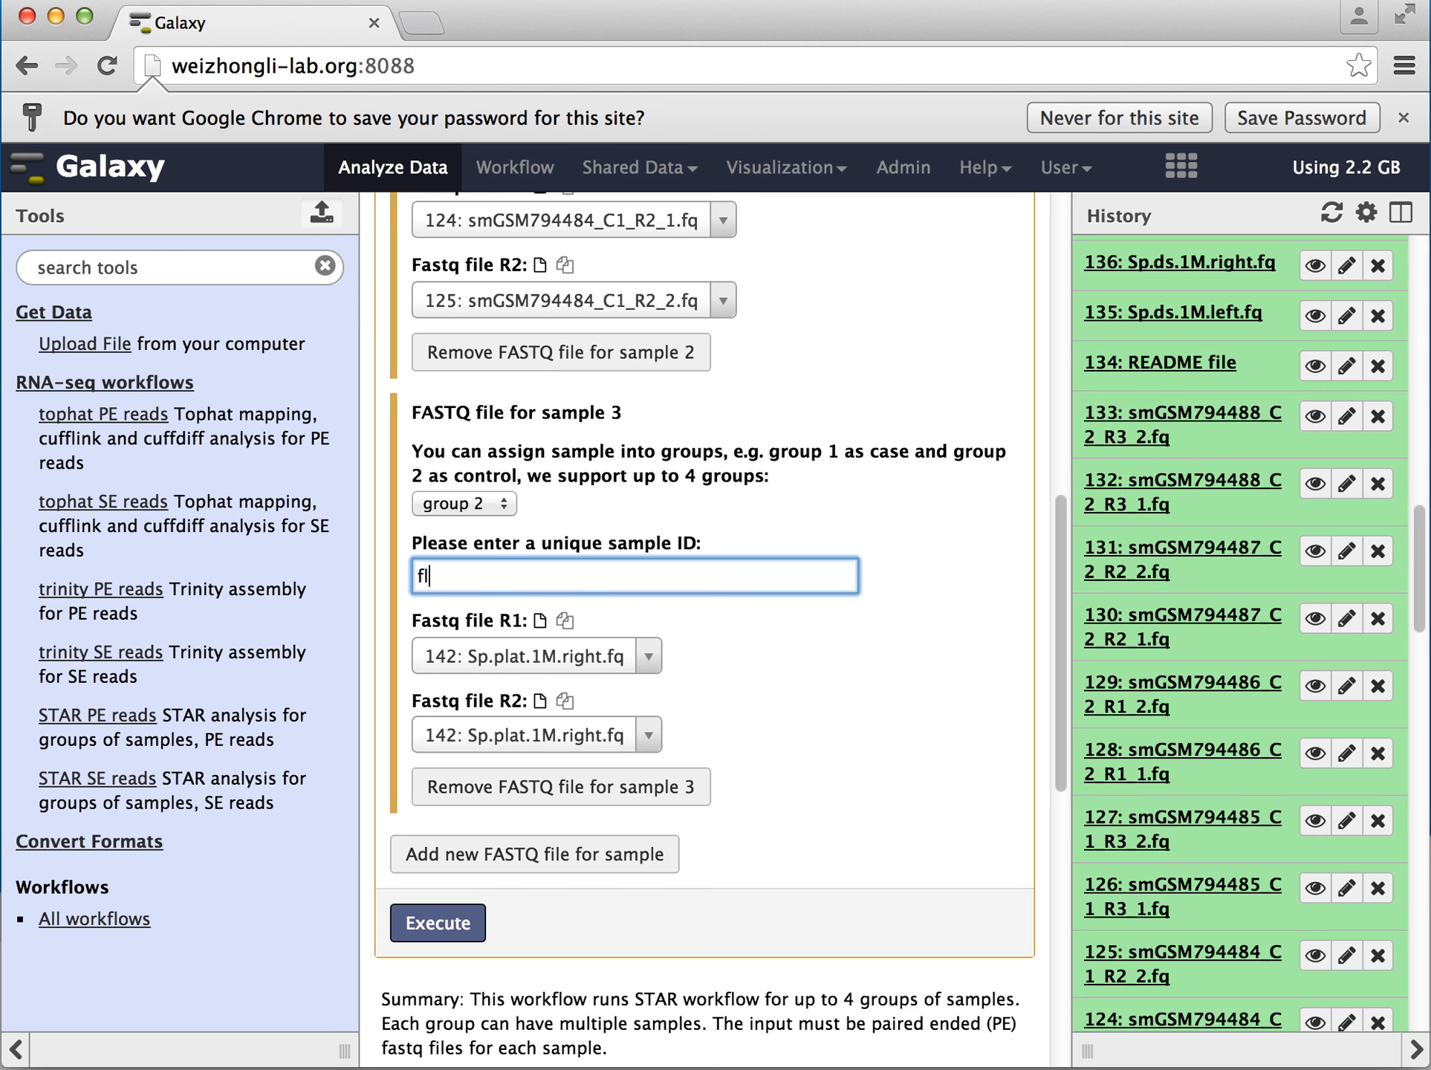
{"action": "type", "text": "y1-control"}
For sample 3, choose 126: smGSM794485_C1_R3_1.fq as R1 and 127: smGSM794485_C1_R3_2.fq as R2
{"action": "left_click", "coordinate": [649, 663]}
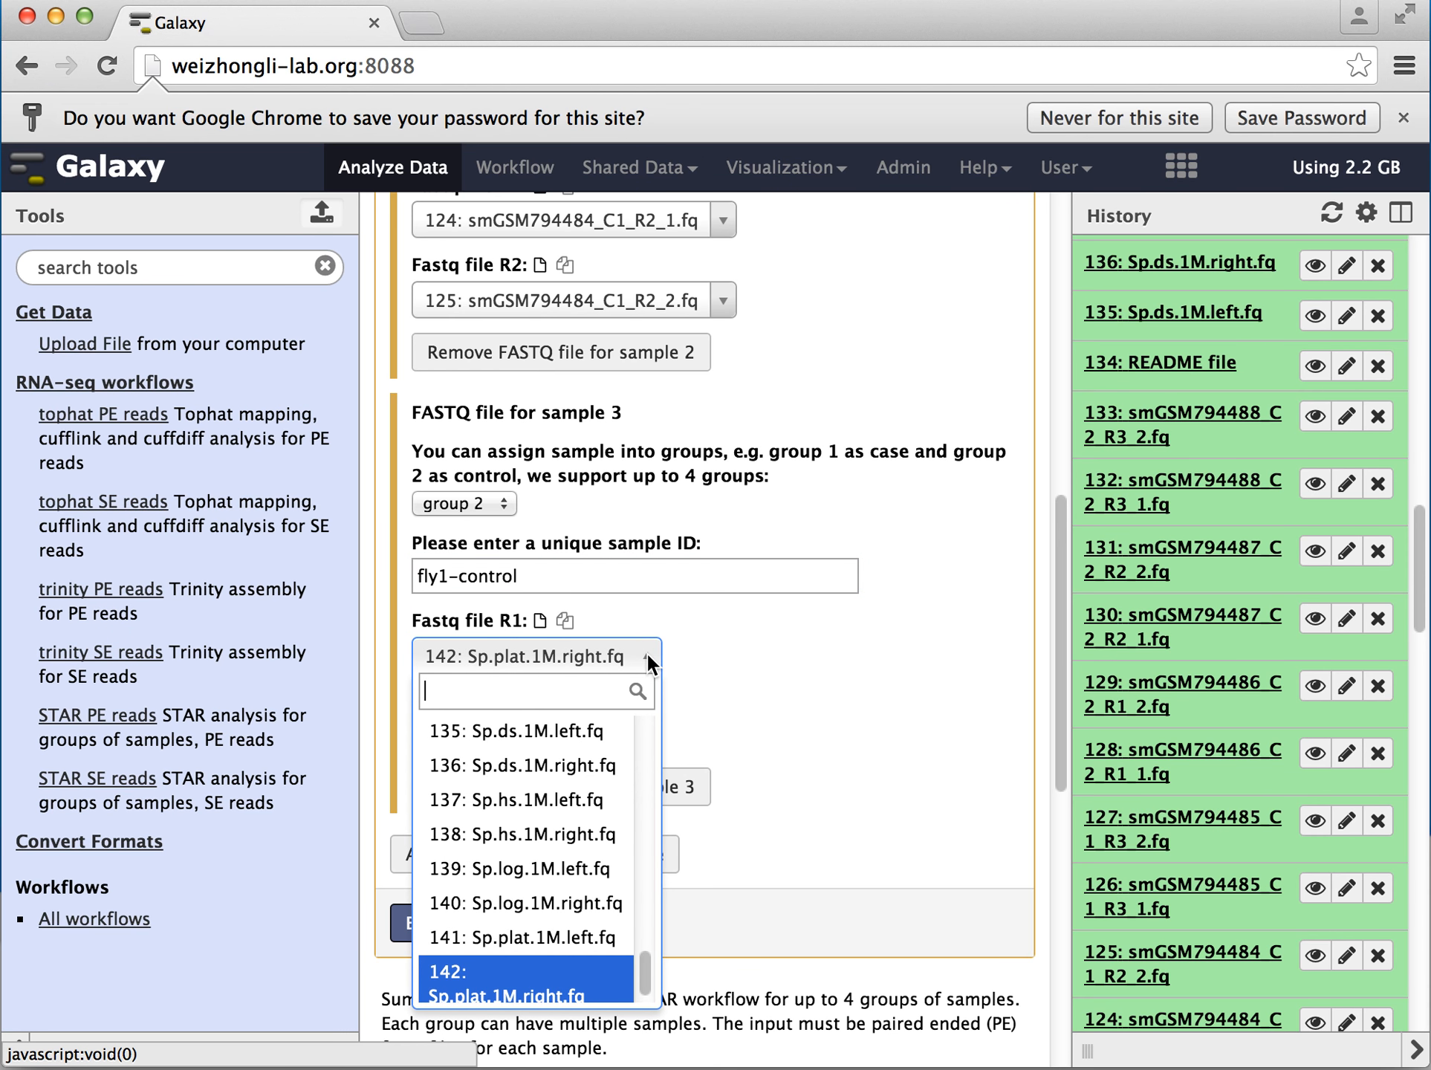
{"action": "type", "text": "126"}
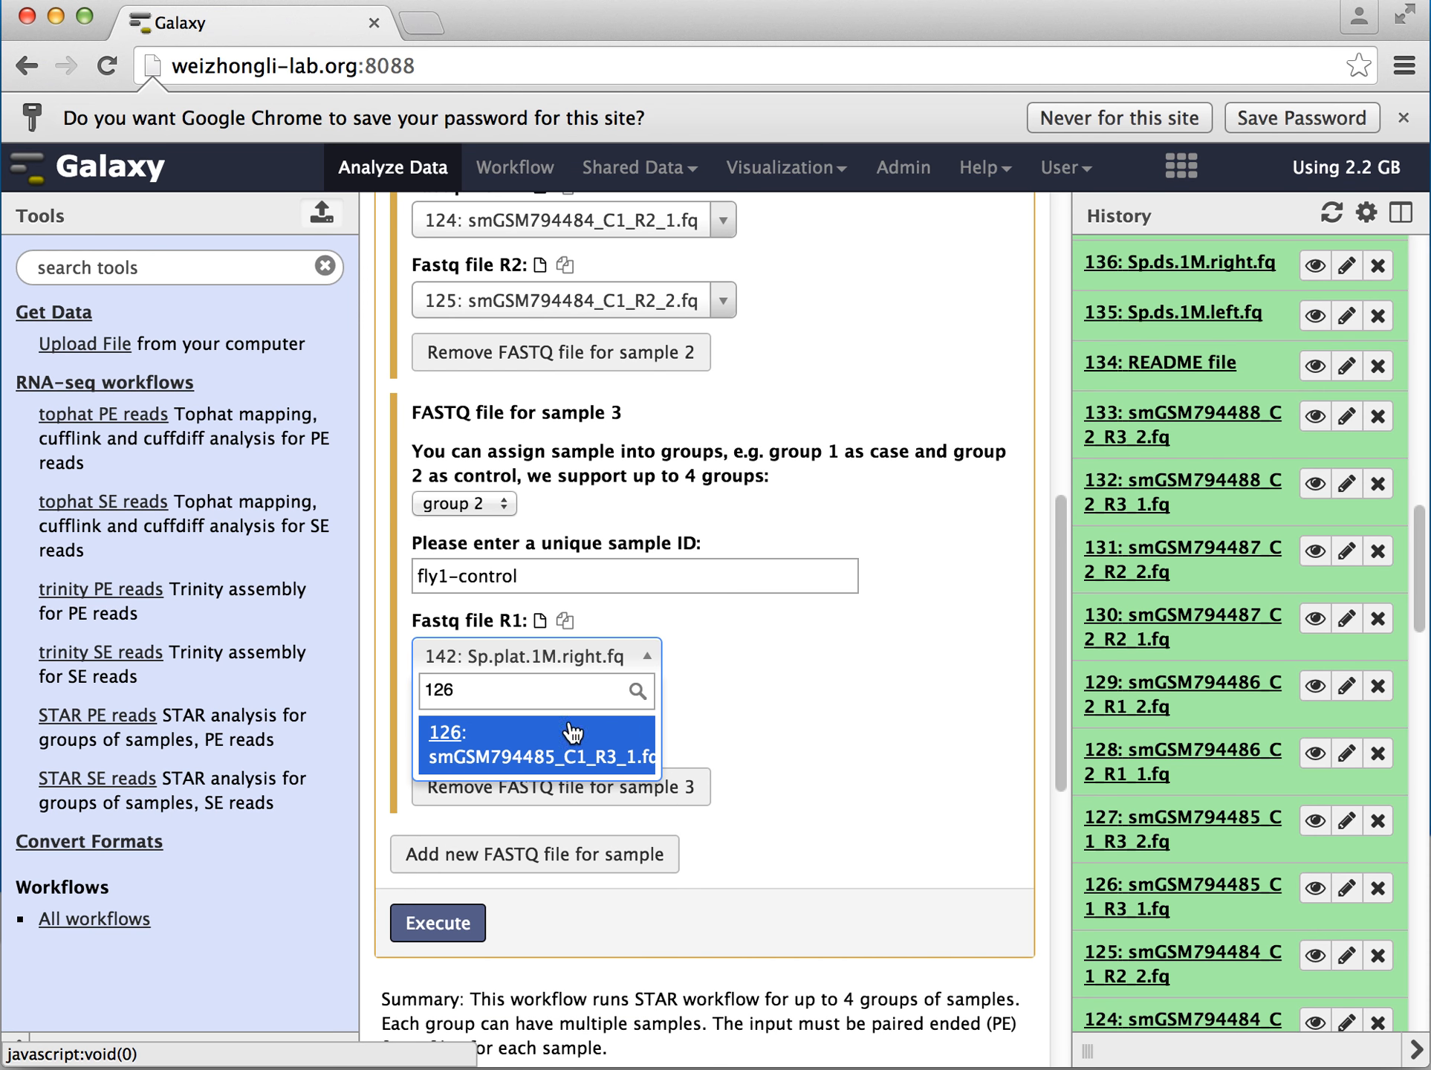
{"action": "left_click", "coordinate": [495, 745]}
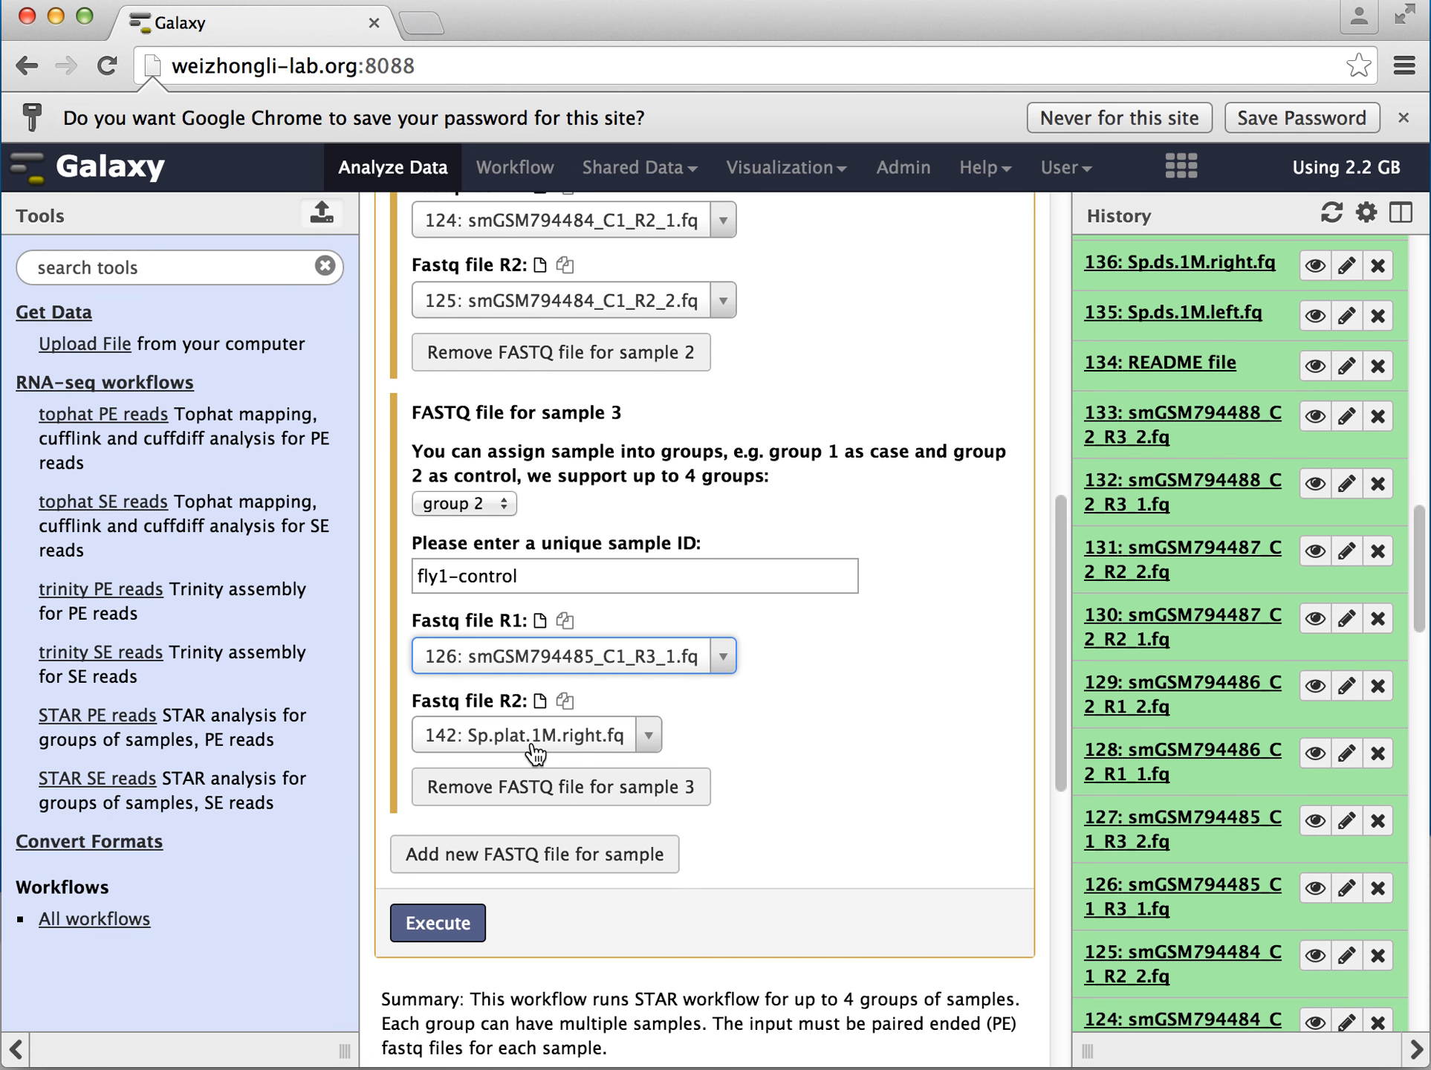
{"action": "left_click", "coordinate": [644, 735]}
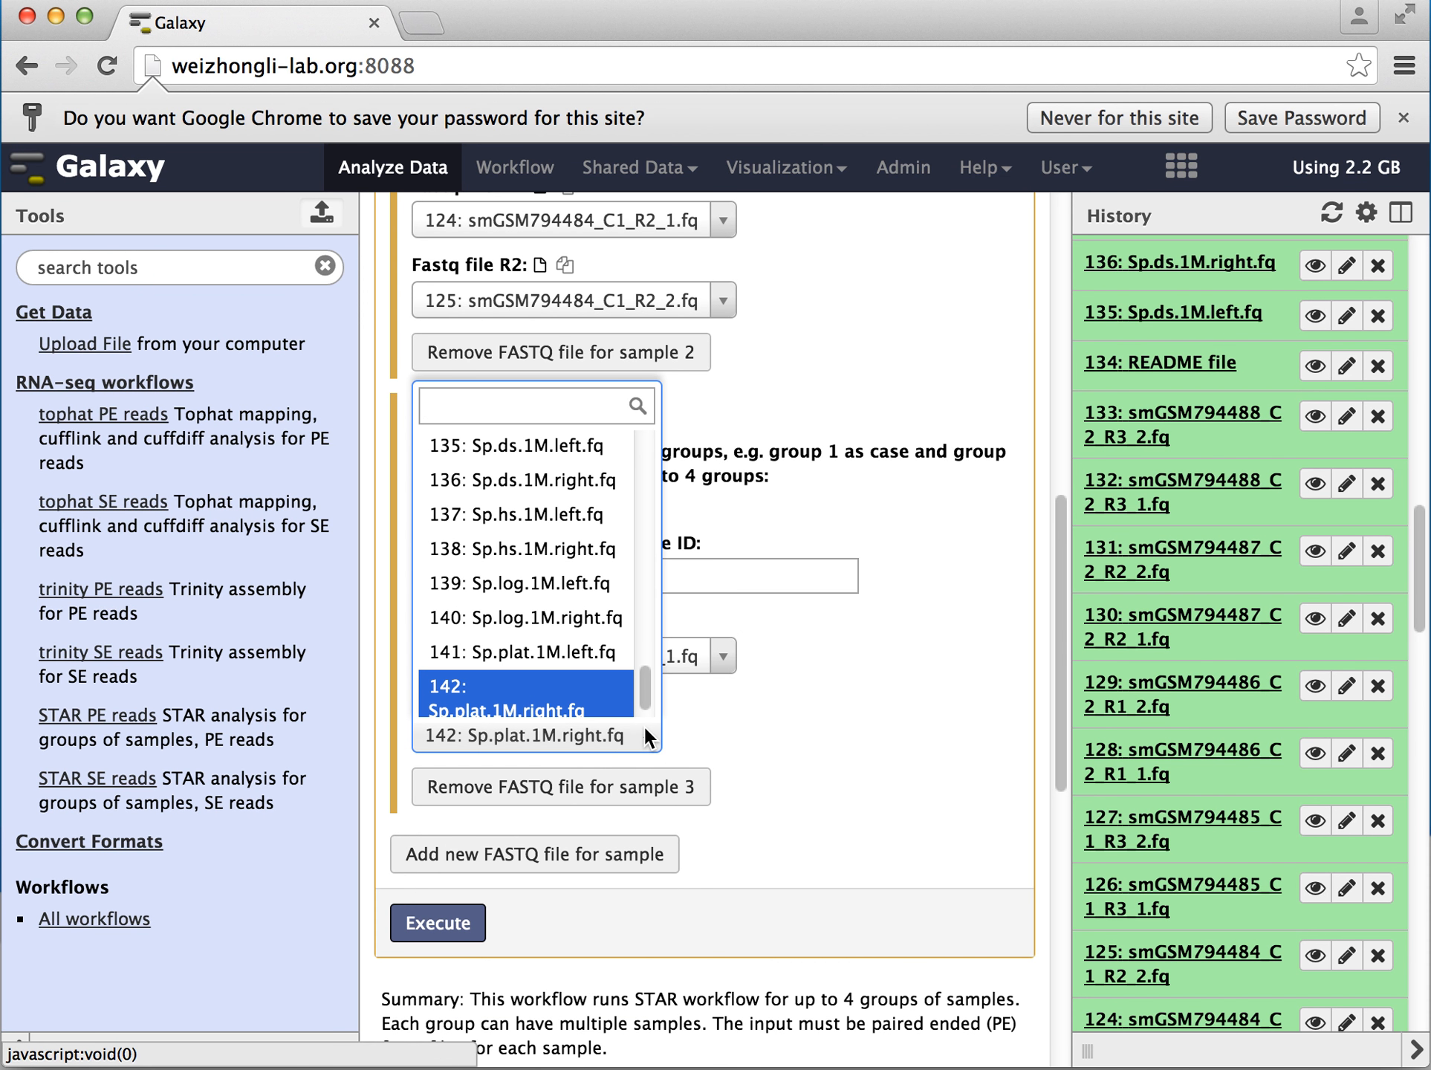
{"action": "type", "text": "127"}
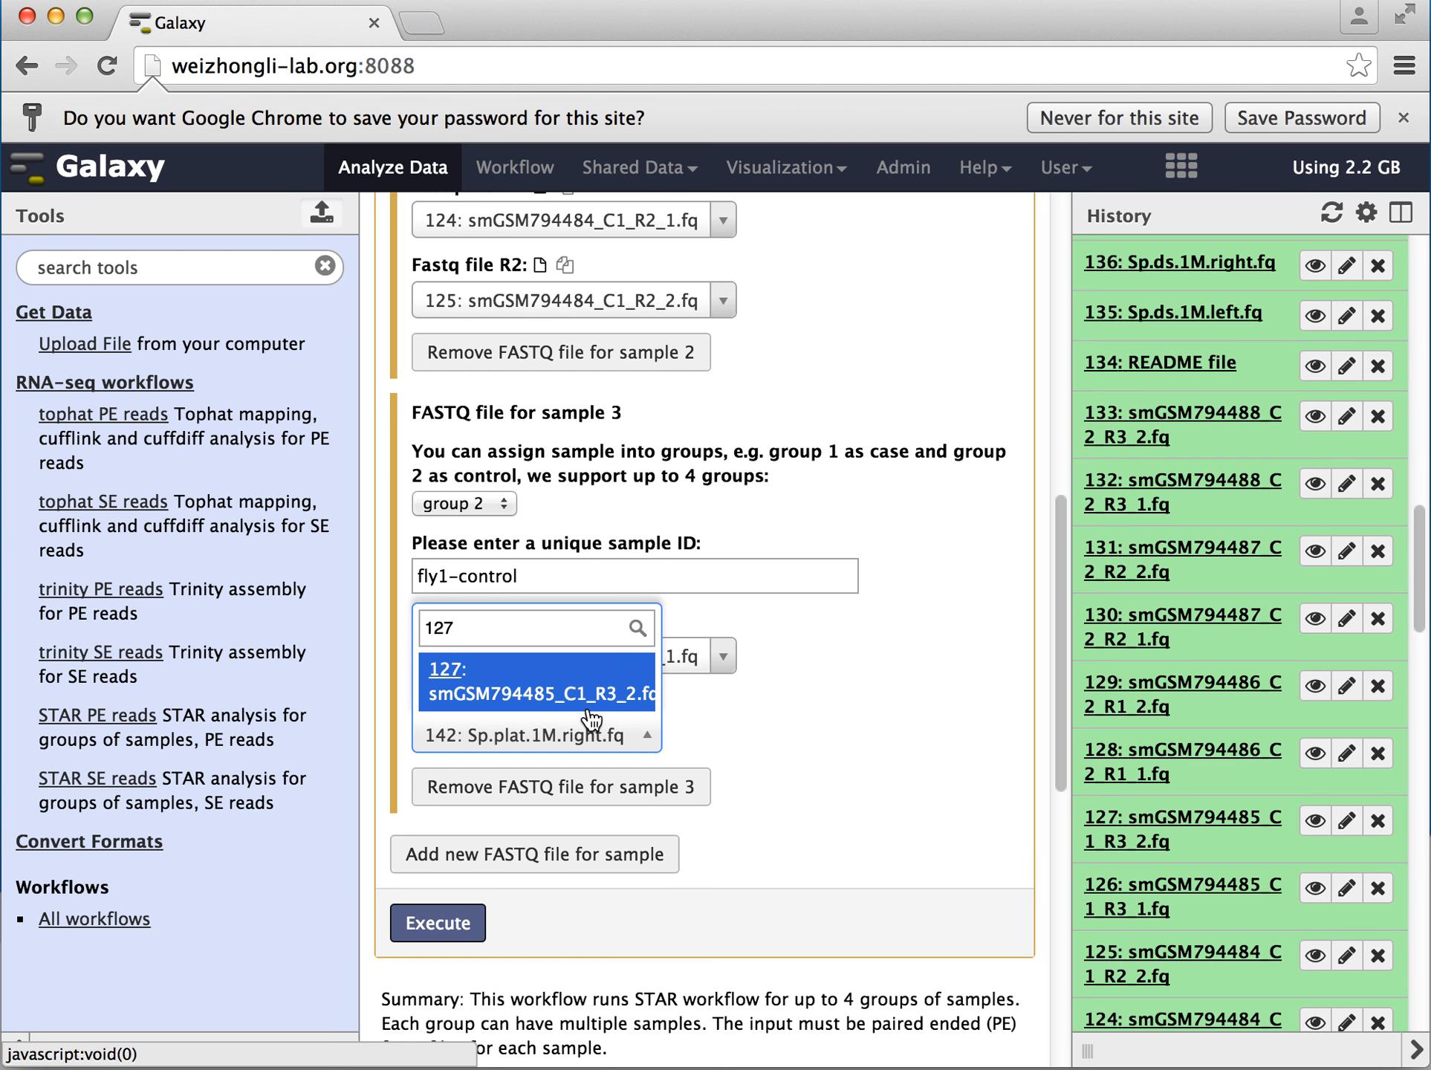
{"action": "left_click", "coordinate": [576, 688]}
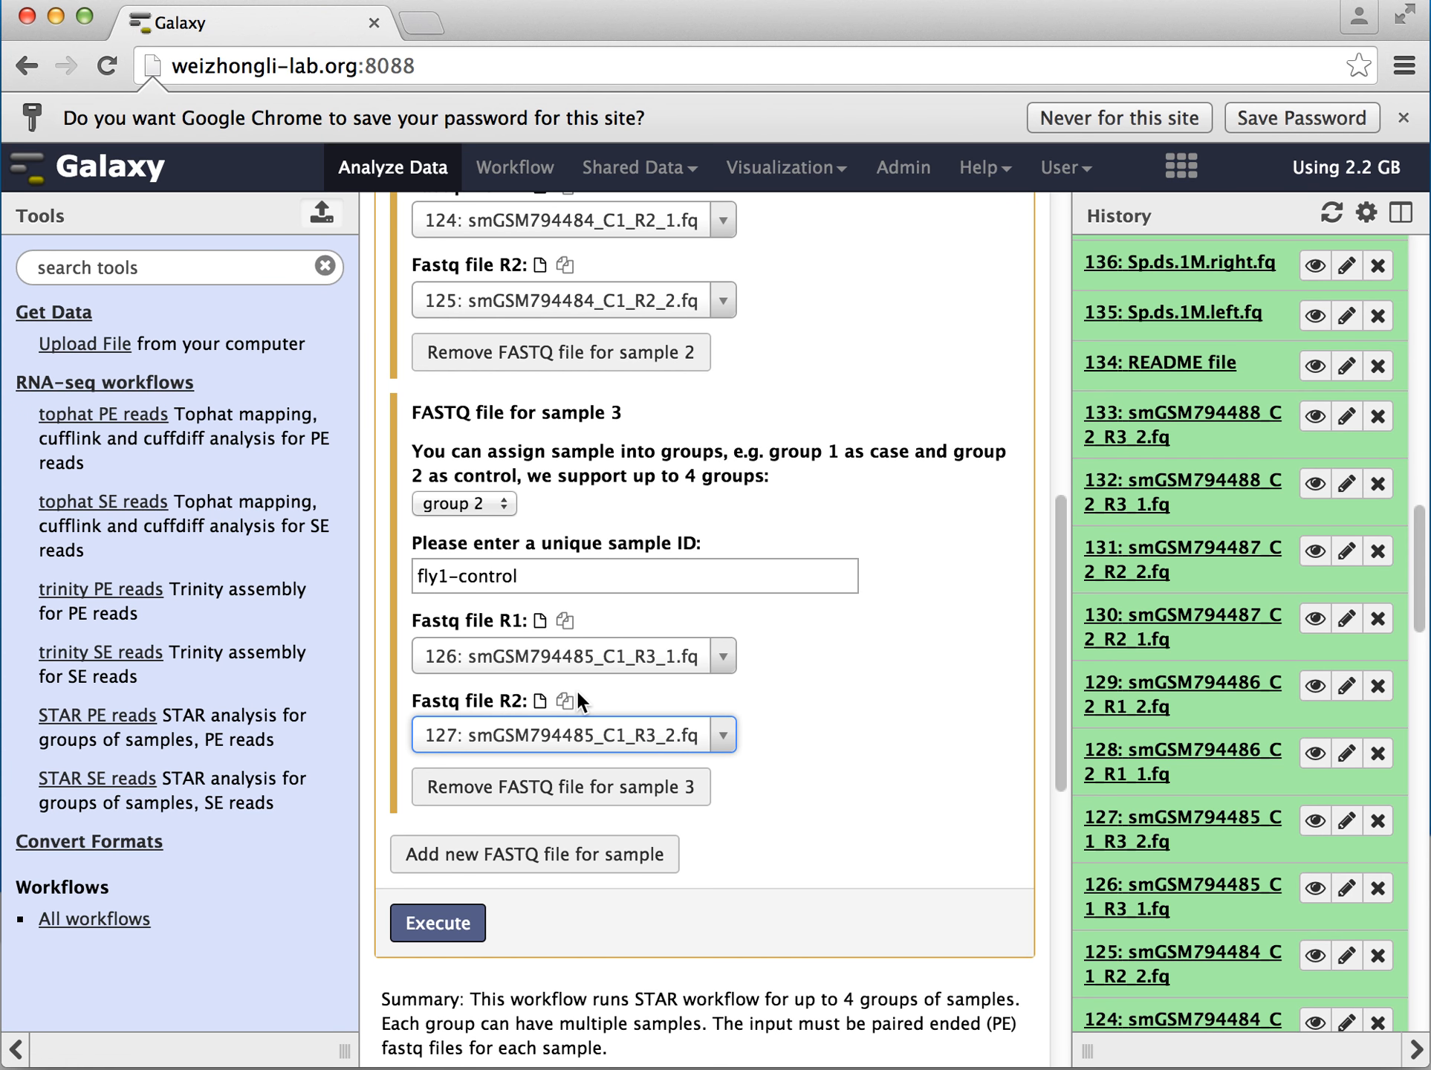
Add a fourth FASTQ sample, assign it to group 2 and give it the ID fly2-control
{"action": "left_click", "coordinate": [591, 862]}
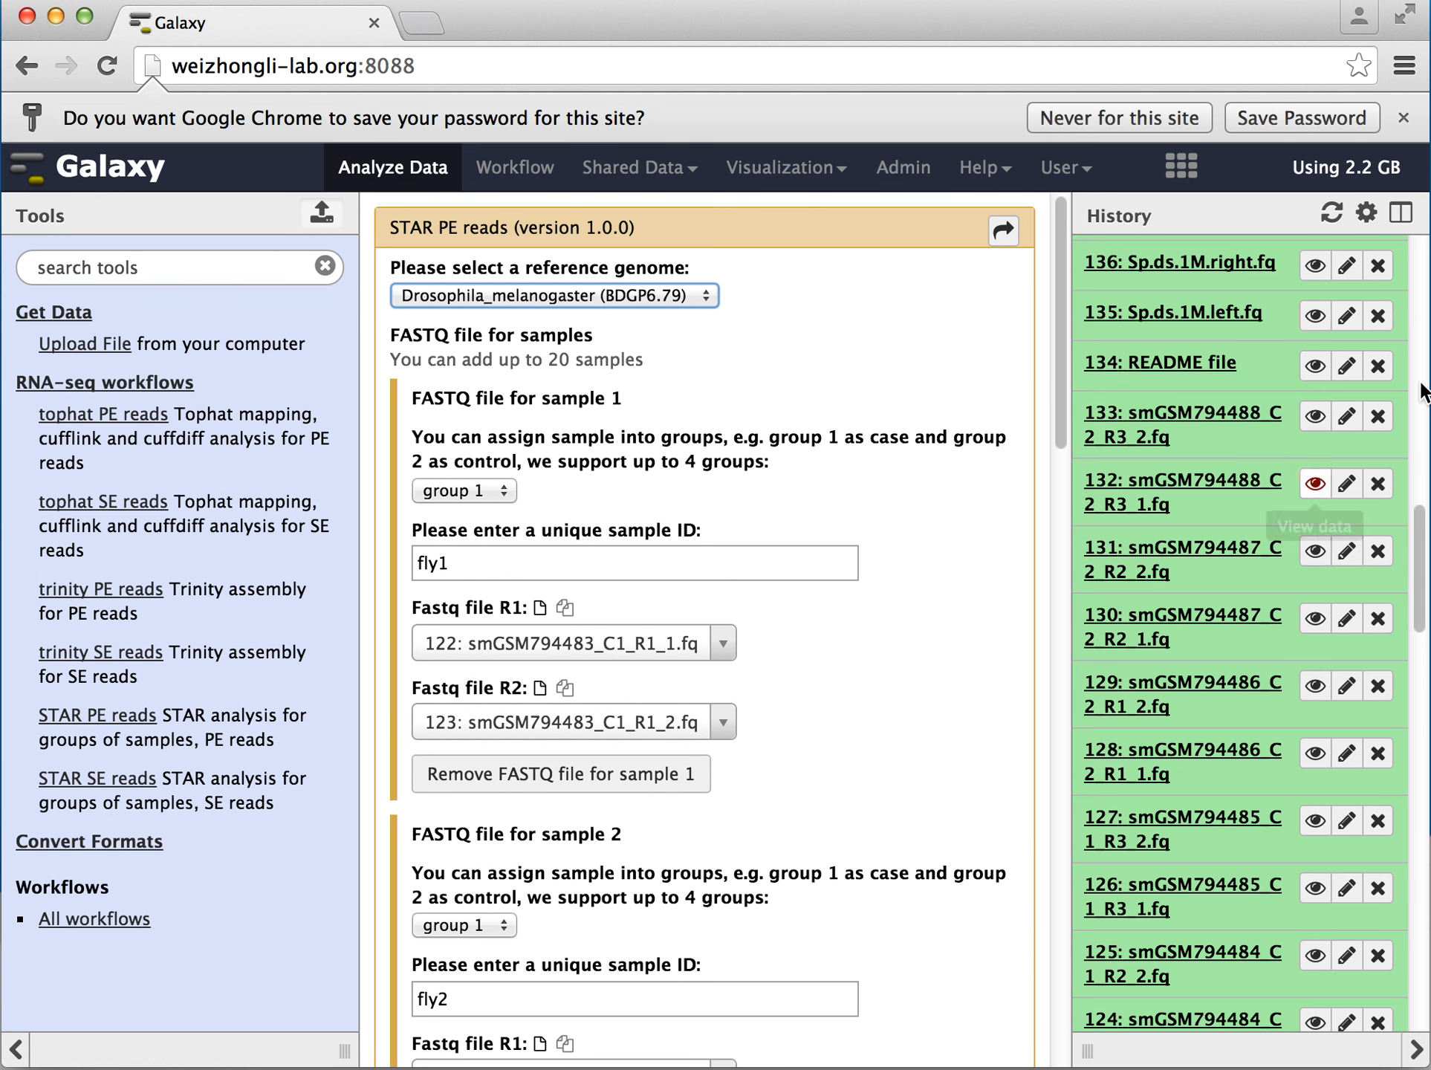
{"action": "left_click_drag", "start_coordinate": [1062, 369], "coordinate": [1058, 715]}
{"action": "left_click", "coordinate": [508, 611]}
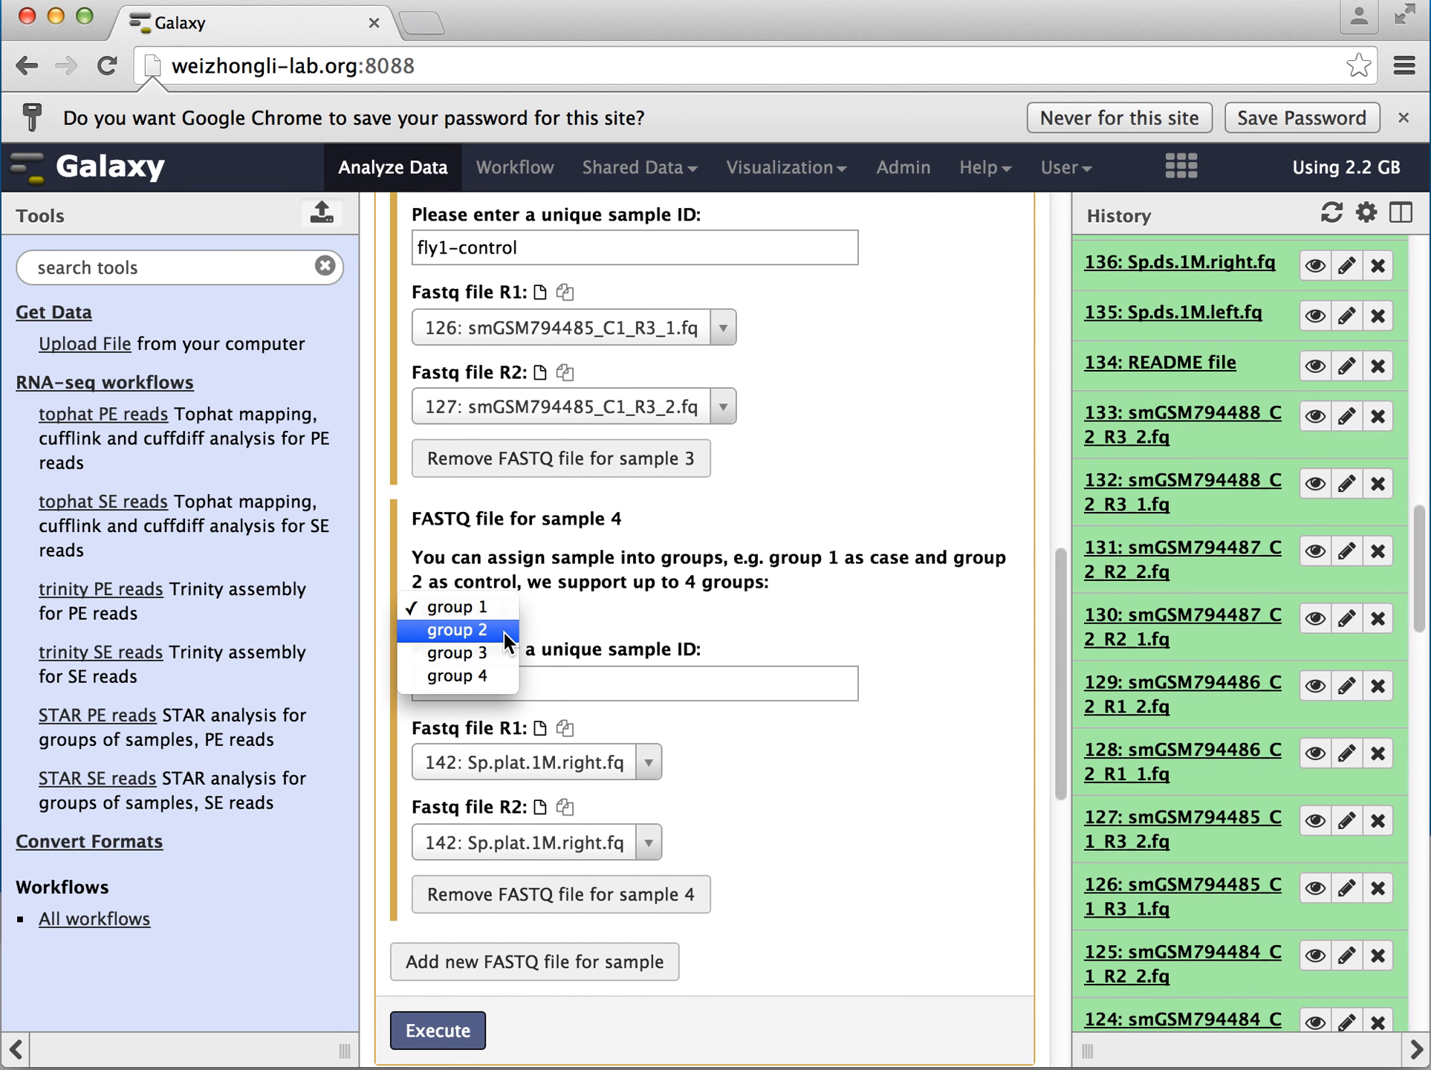
{"action": "key", "text": "Return"}
{"action": "left_click", "coordinate": [537, 677]}
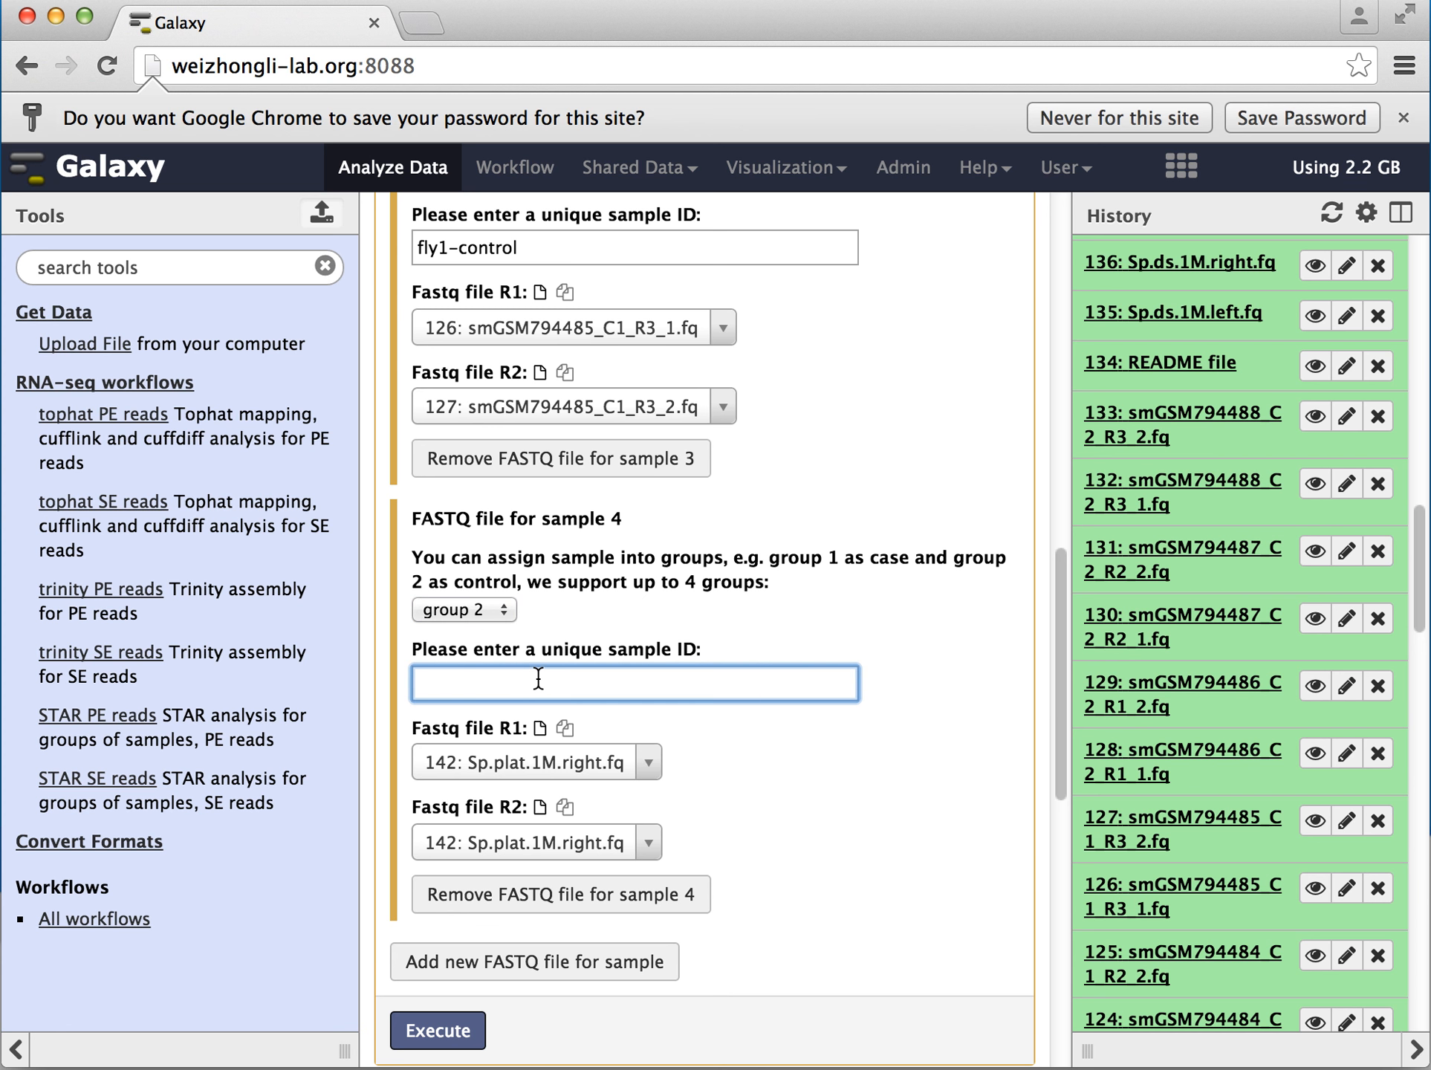
{"action": "type", "text": "fly2-control"}
For sample 4, choose 128: smGSM794486_C2_R1_1.fq as R1 and 129: smGSM794486_C2_R1_2.fq as R2
{"action": "left_click", "coordinate": [647, 764]}
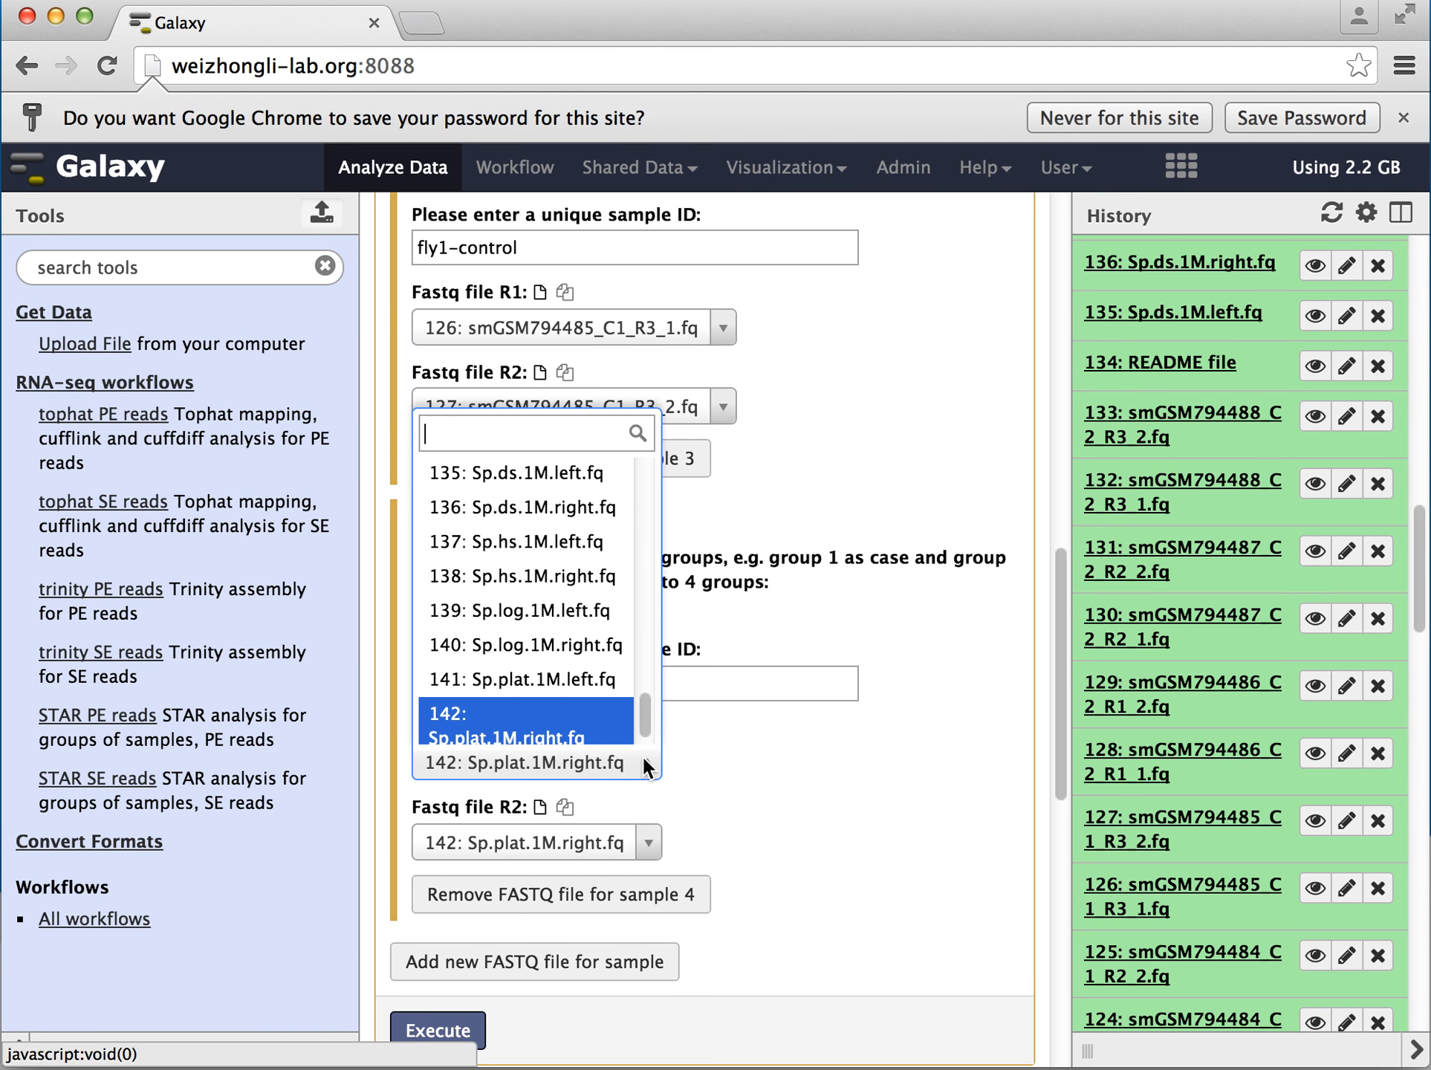
{"action": "type", "text": "128"}
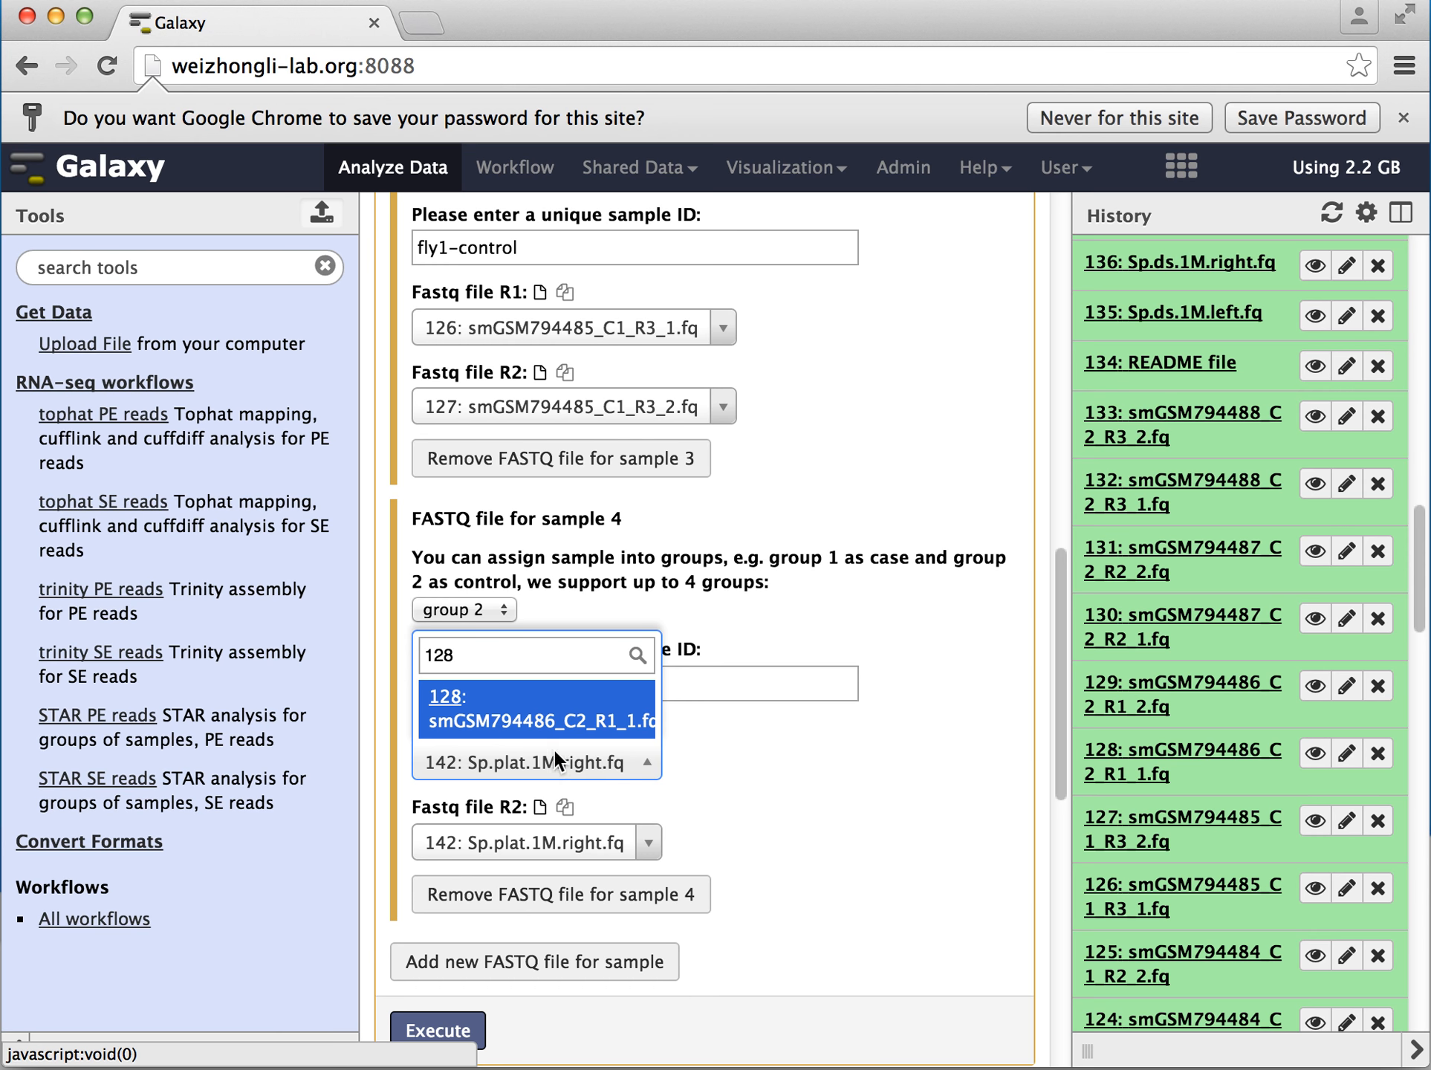
{"action": "left_click", "coordinate": [568, 739]}
{"action": "left_click", "coordinate": [644, 842]}
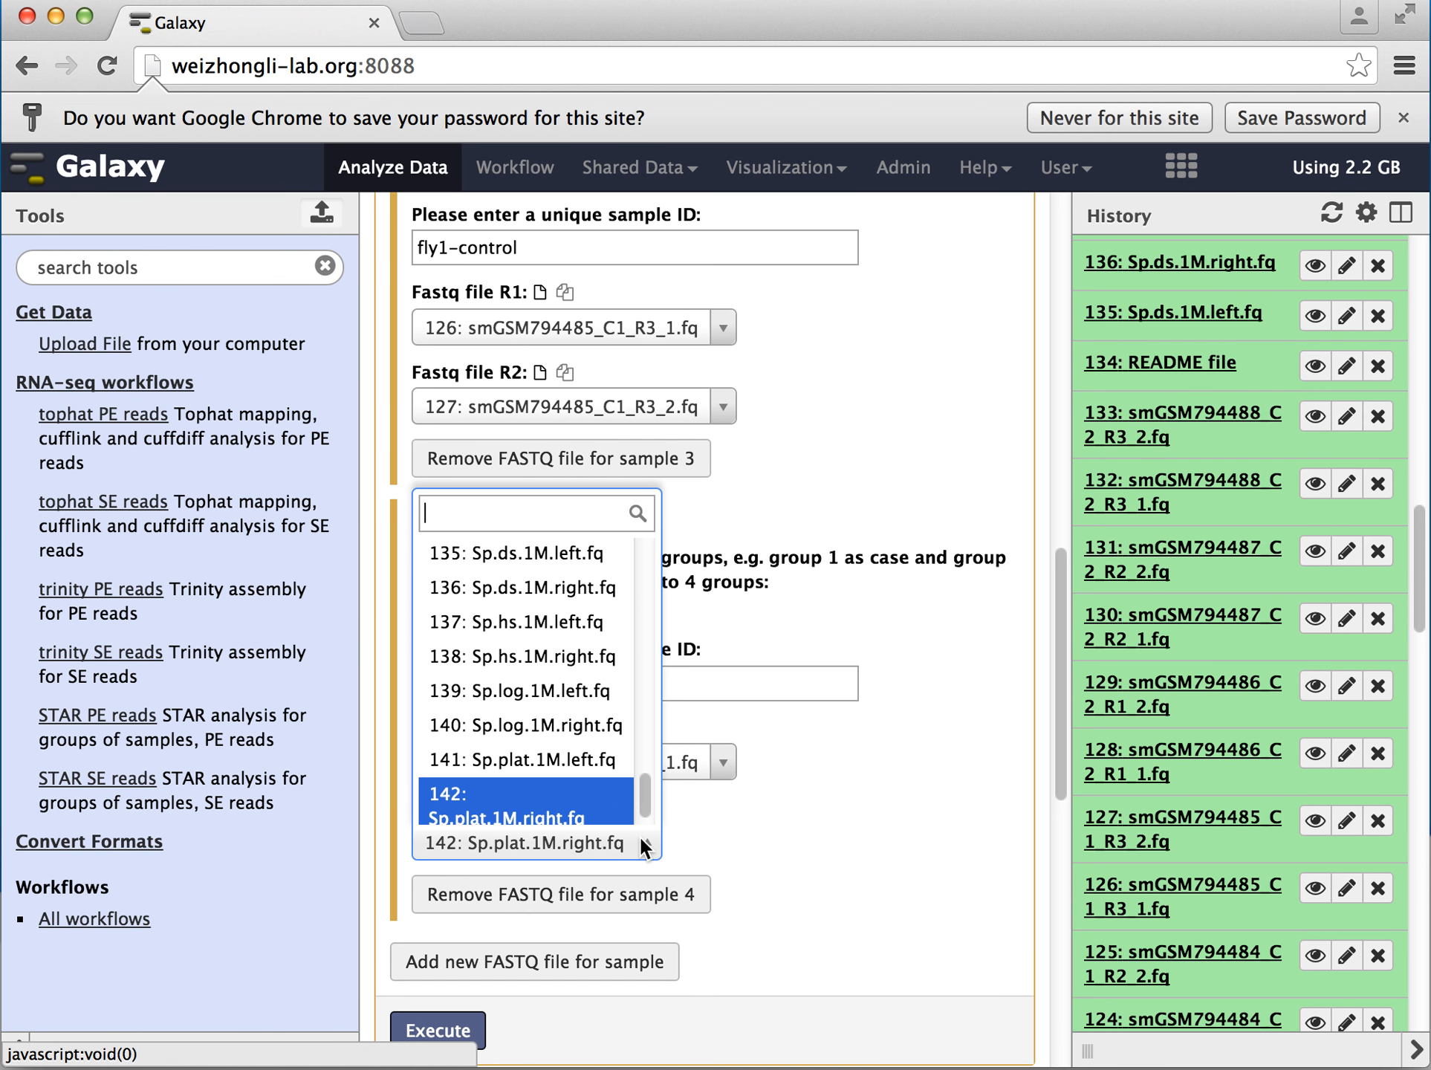
{"action": "type", "text": "129"}
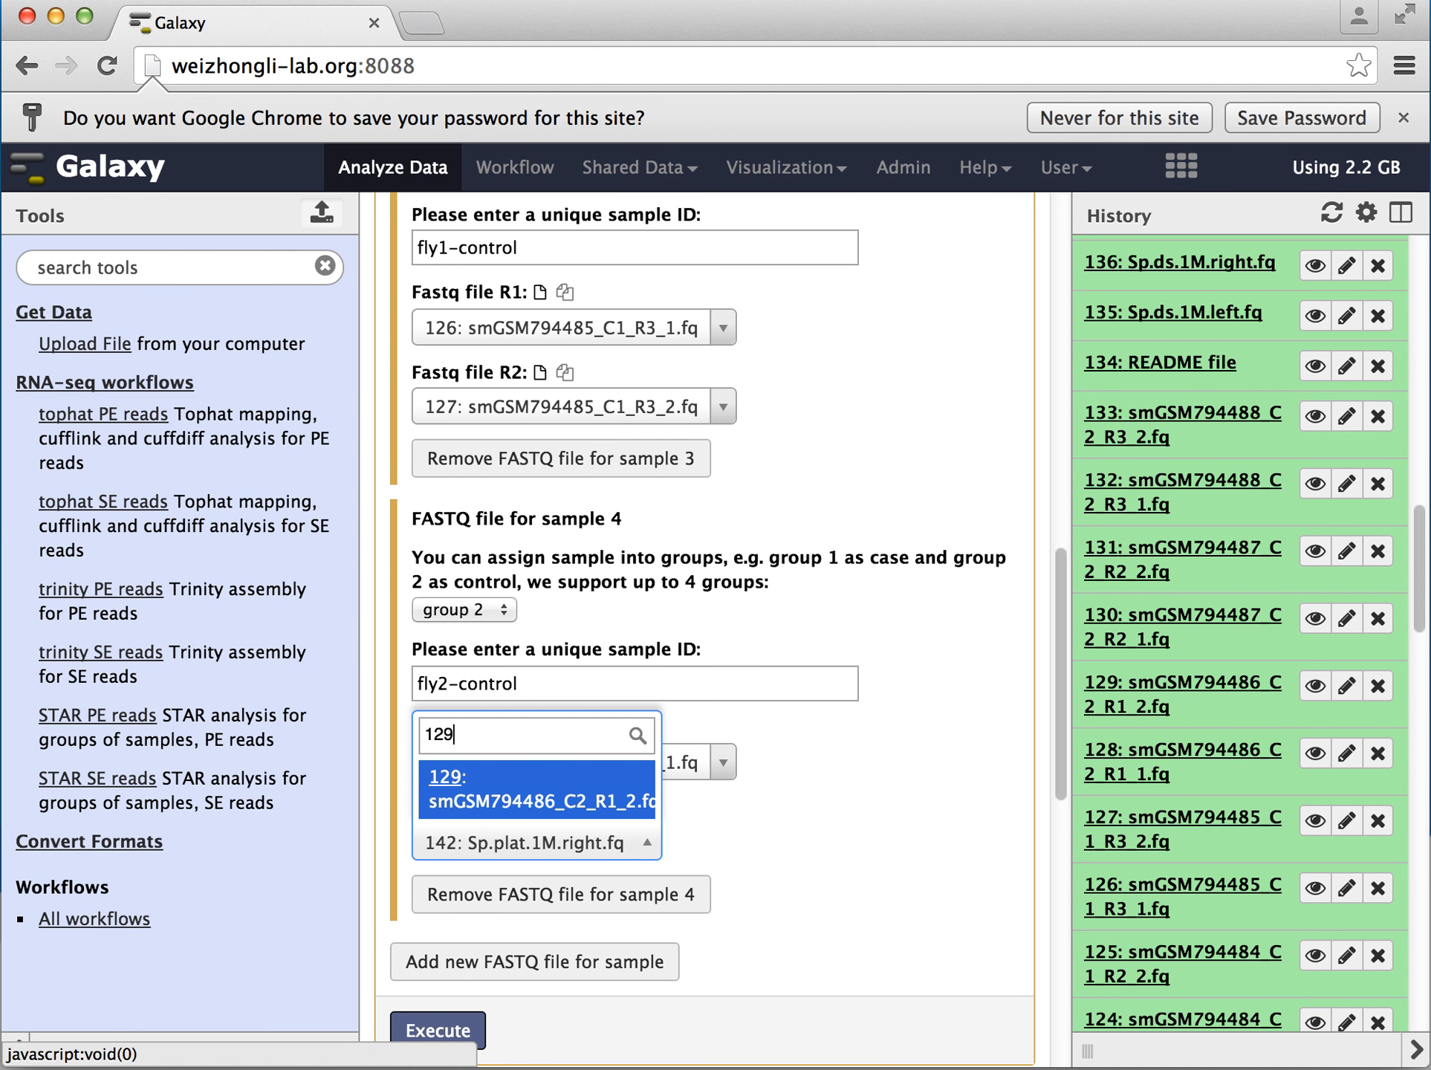
{"action": "left_click", "coordinate": [574, 807]}
{"action": "left_click", "coordinate": [830, 829]}
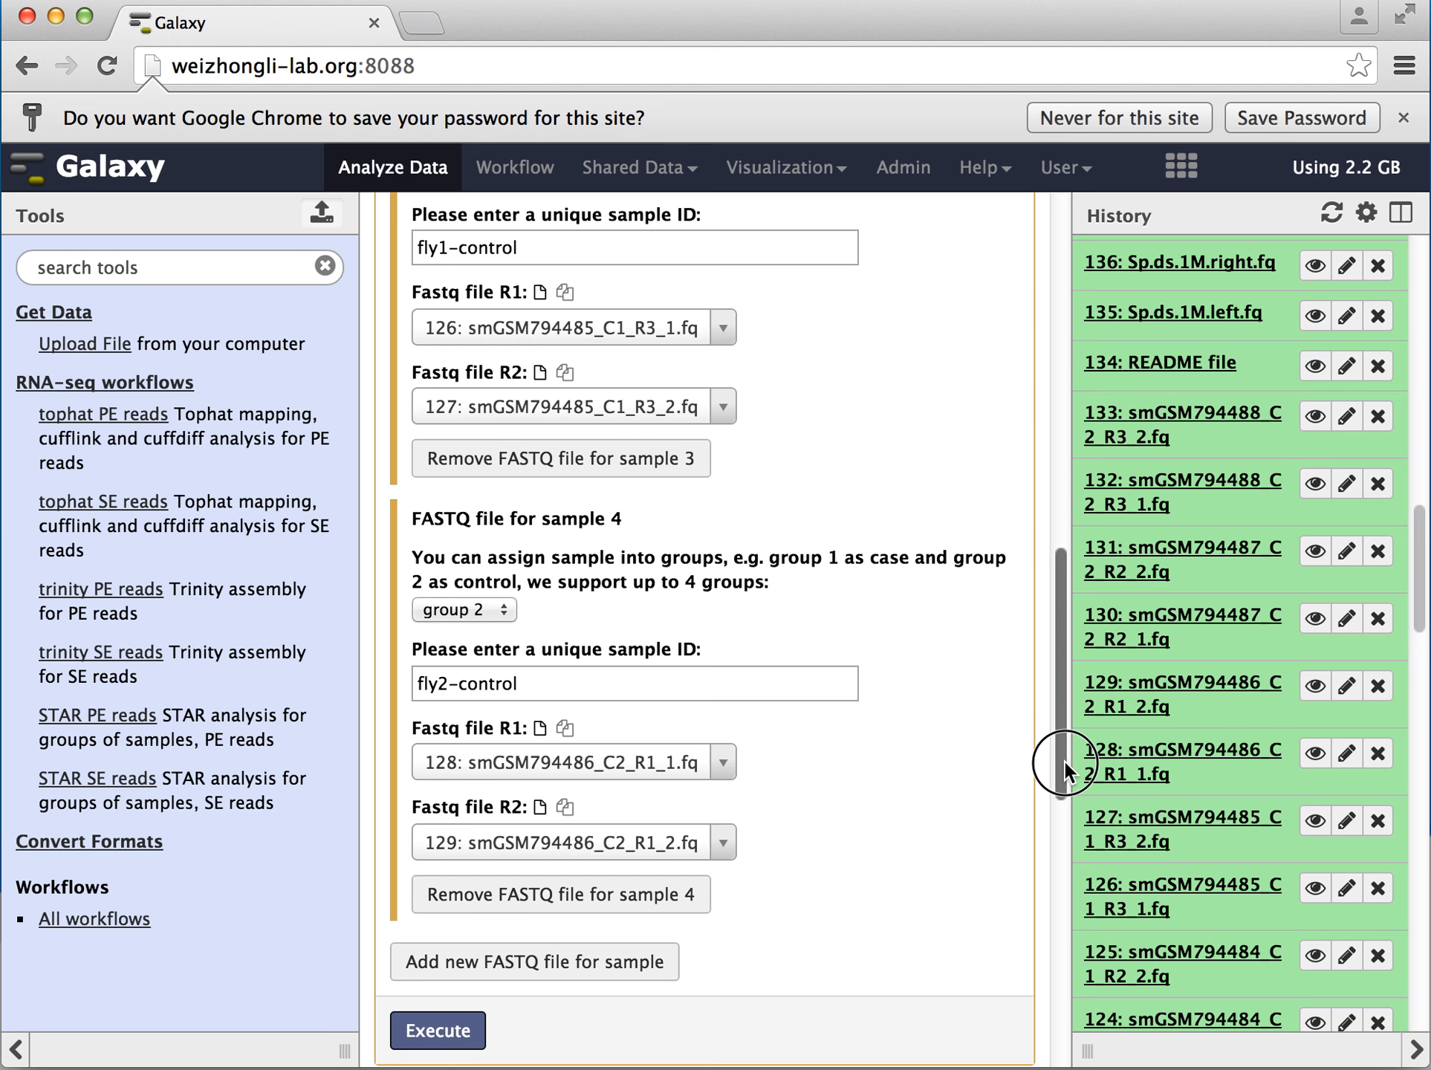
Review the settings of all four samples and execute the STAR PE reads workflow
{"action": "left_click_drag", "start_coordinate": [1064, 762], "coordinate": [1049, 405]}
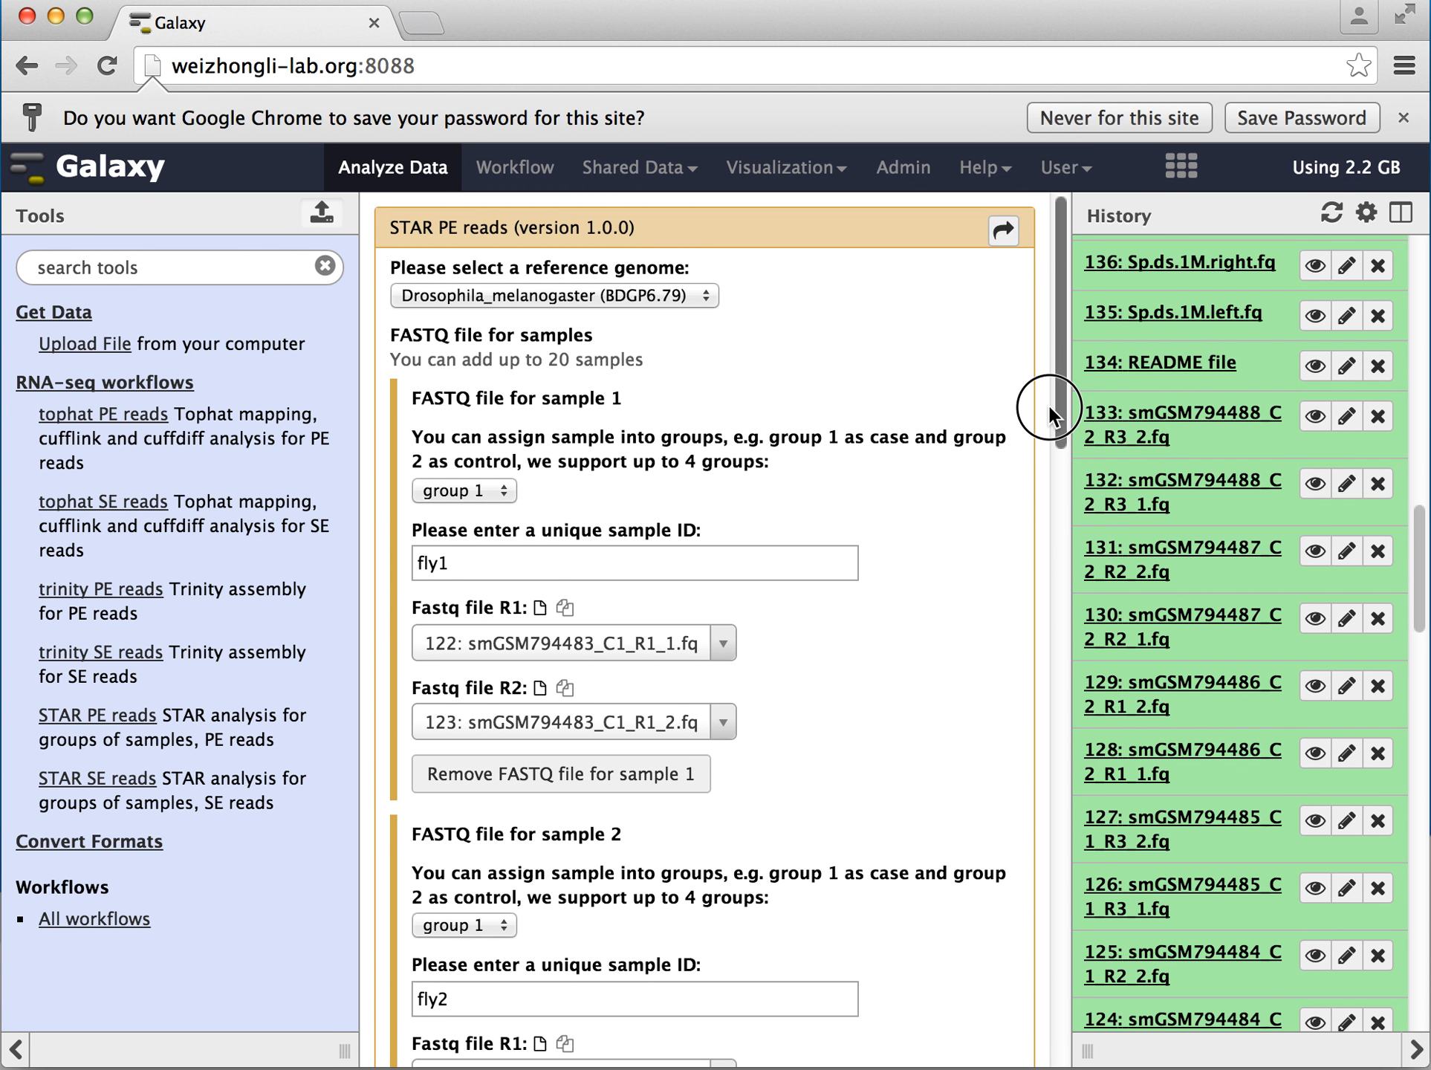
{"action": "left_click_drag", "start_coordinate": [1048, 405], "coordinate": [1035, 480]}
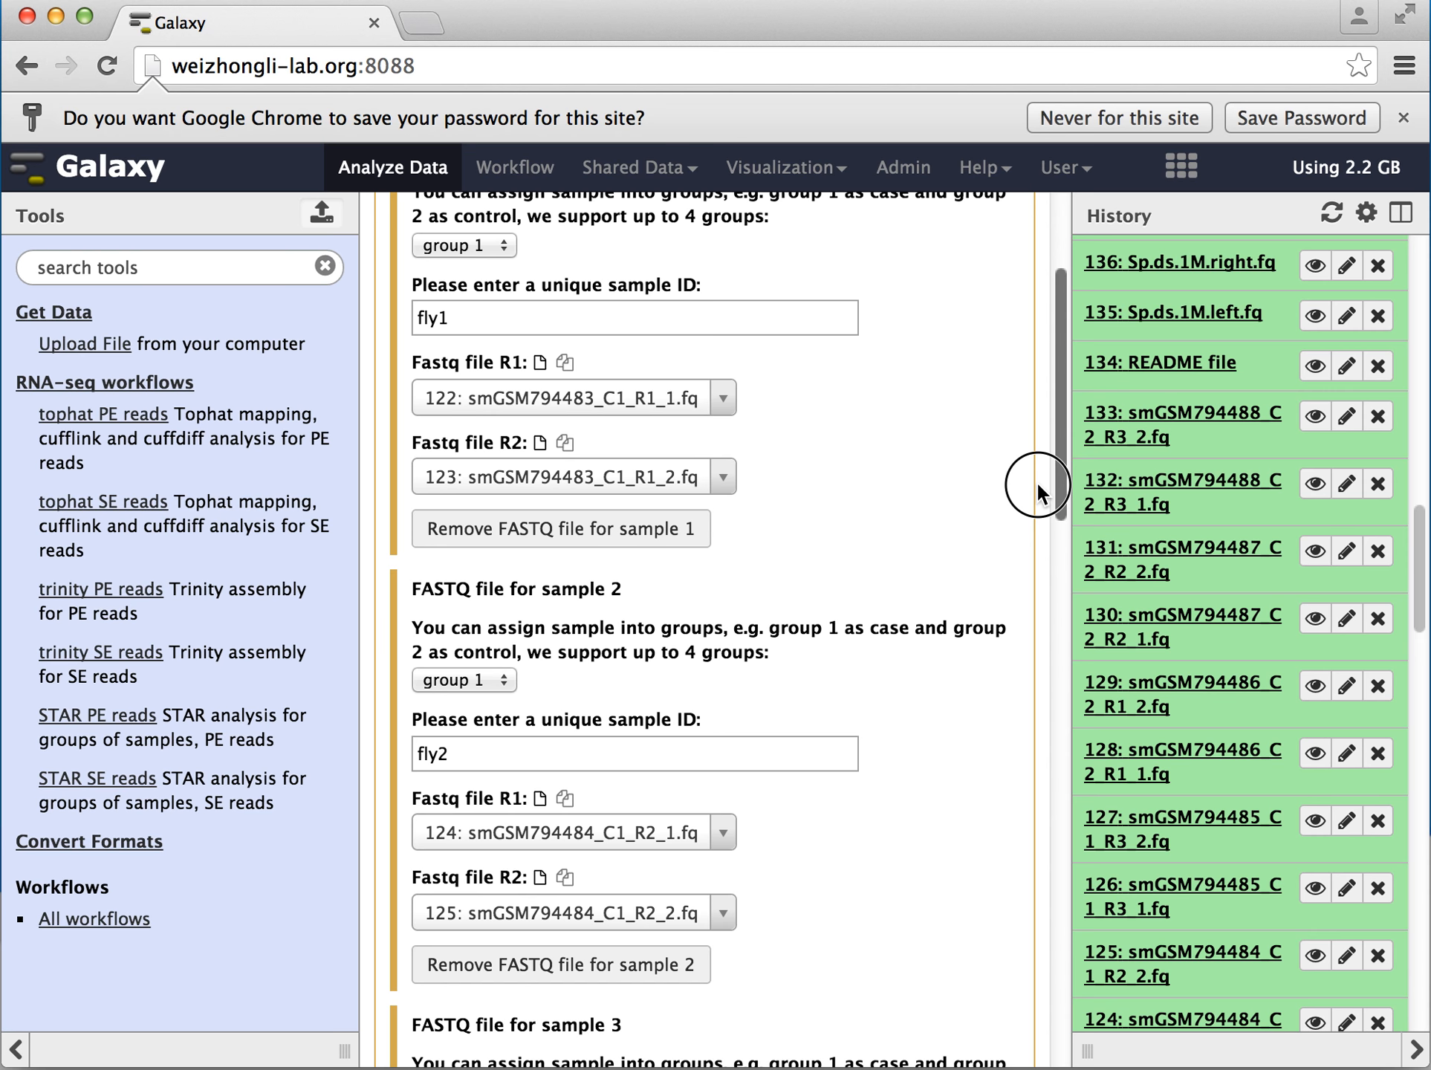
{"action": "left_click_drag", "start_coordinate": [1035, 480], "coordinate": [1038, 604]}
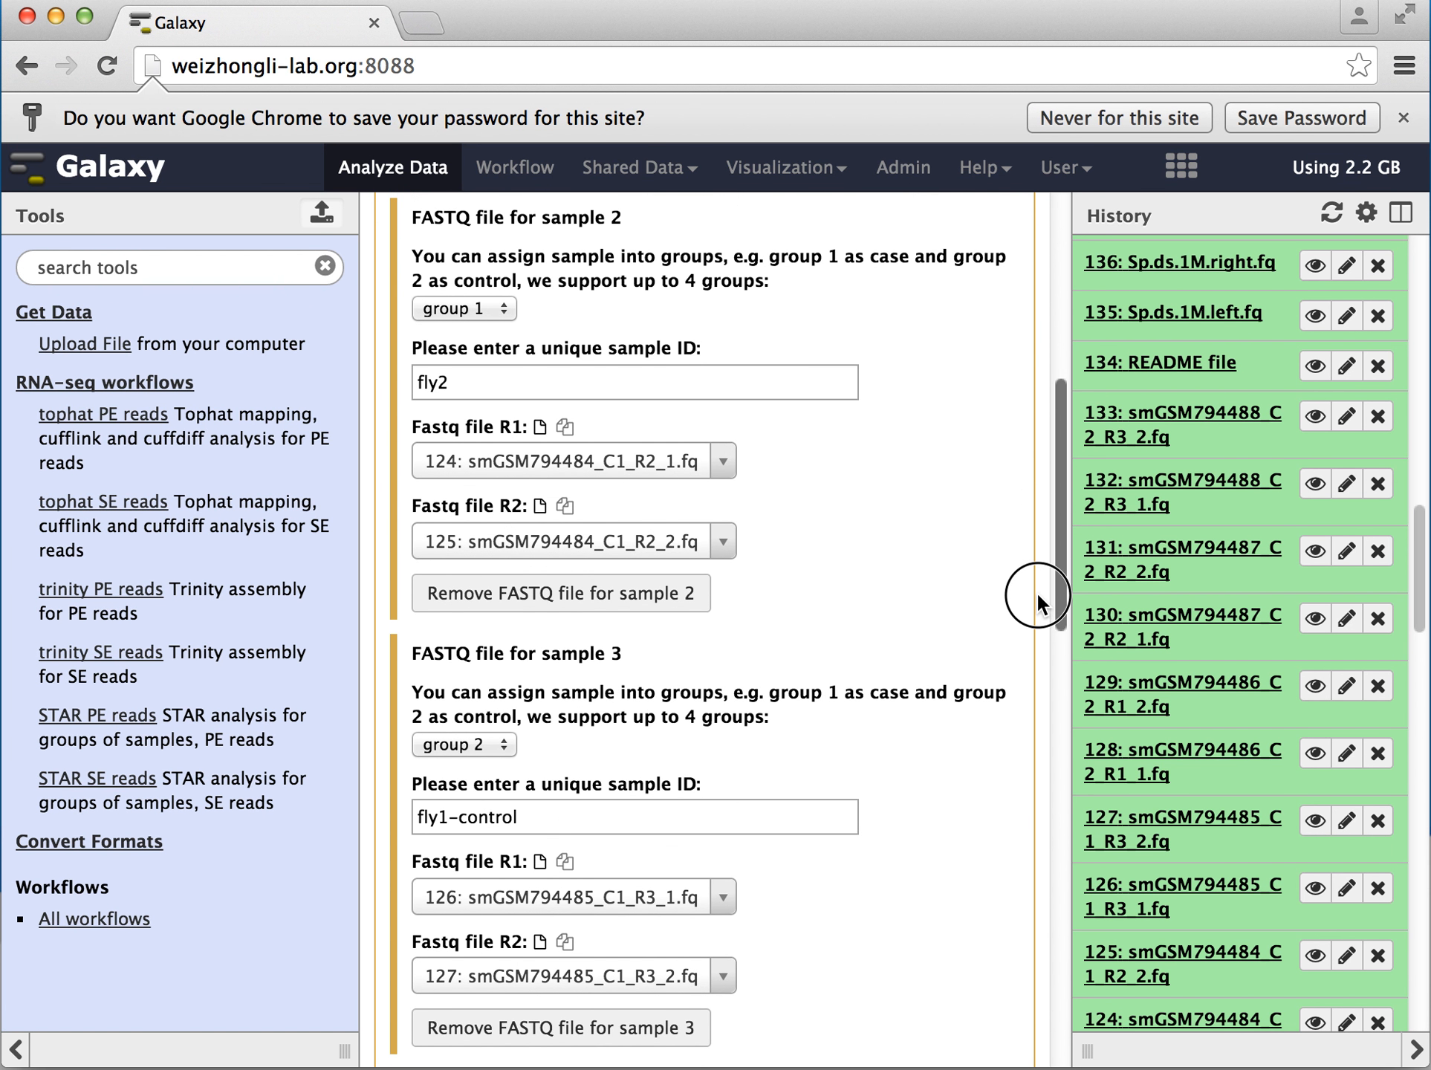
{"action": "left_click_drag", "start_coordinate": [1039, 596], "coordinate": [1043, 791]}
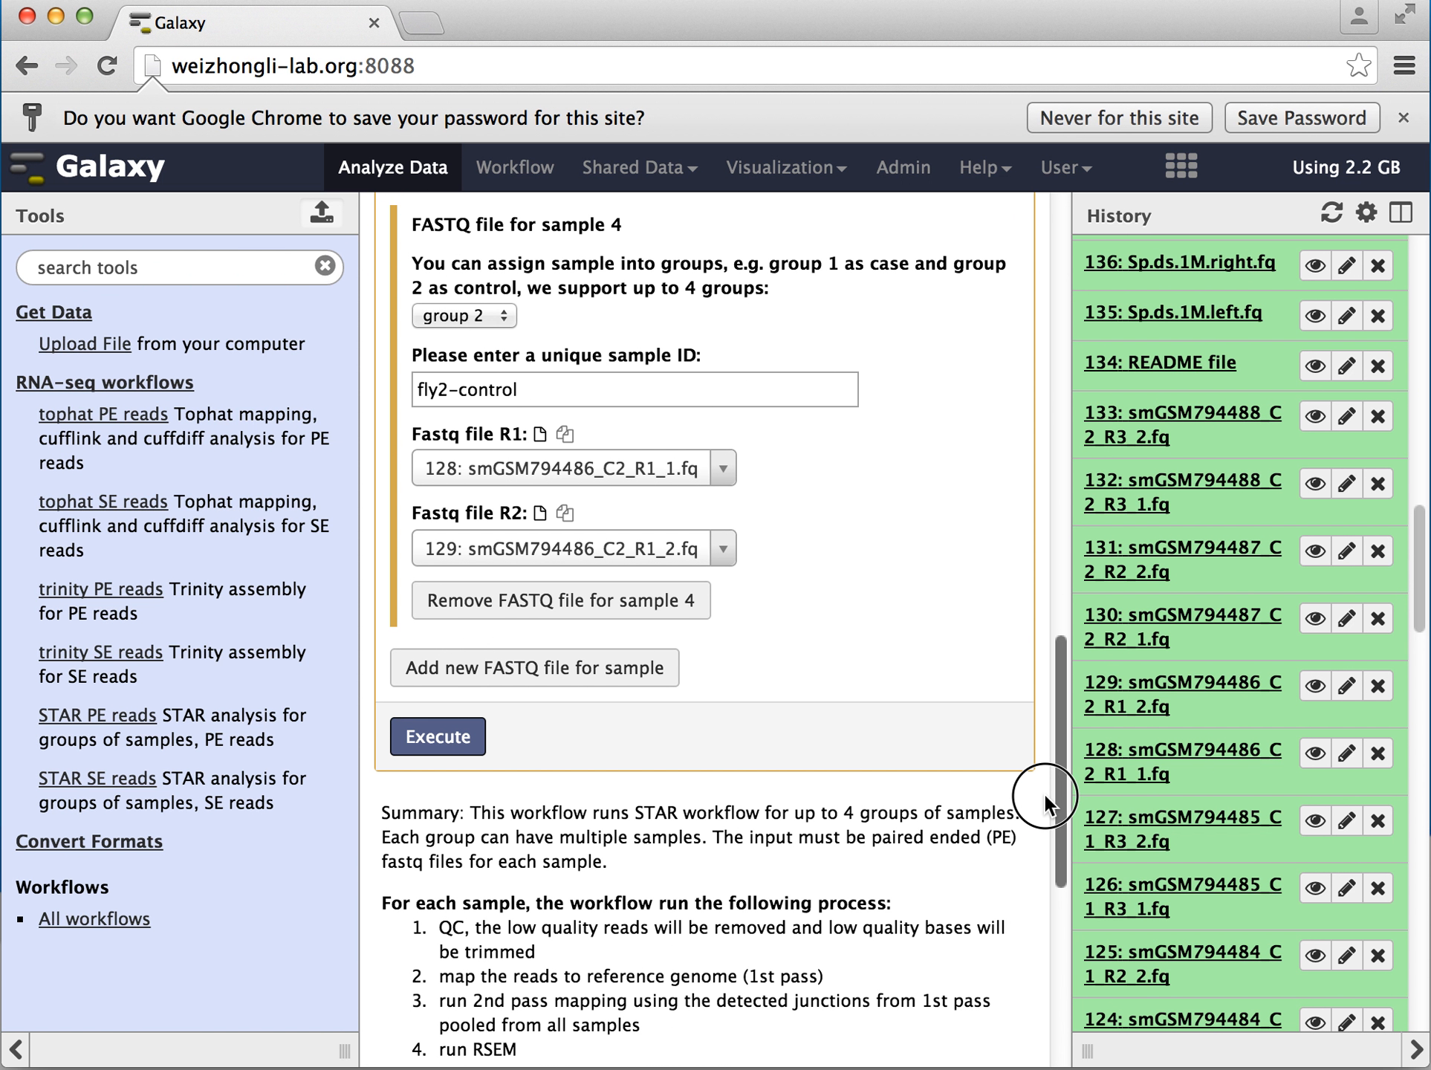
{"action": "left_click_drag", "start_coordinate": [1043, 792], "coordinate": [1037, 827]}
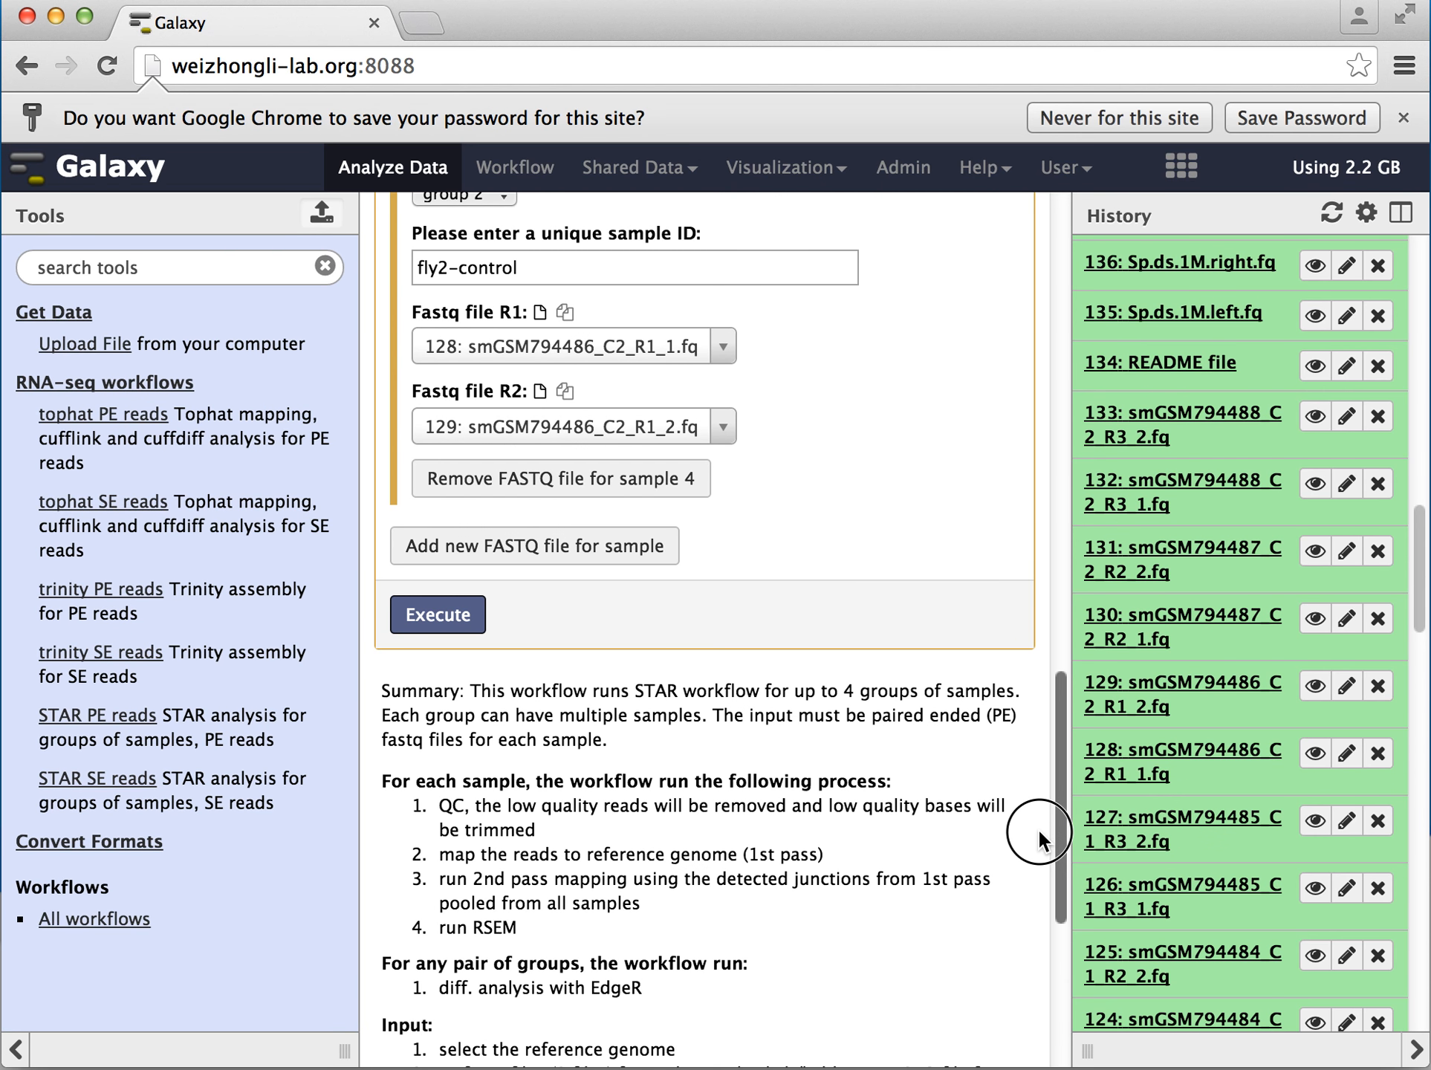
{"action": "left_click_drag", "start_coordinate": [1038, 827], "coordinate": [1038, 804]}
{"action": "left_click", "coordinate": [445, 703]}
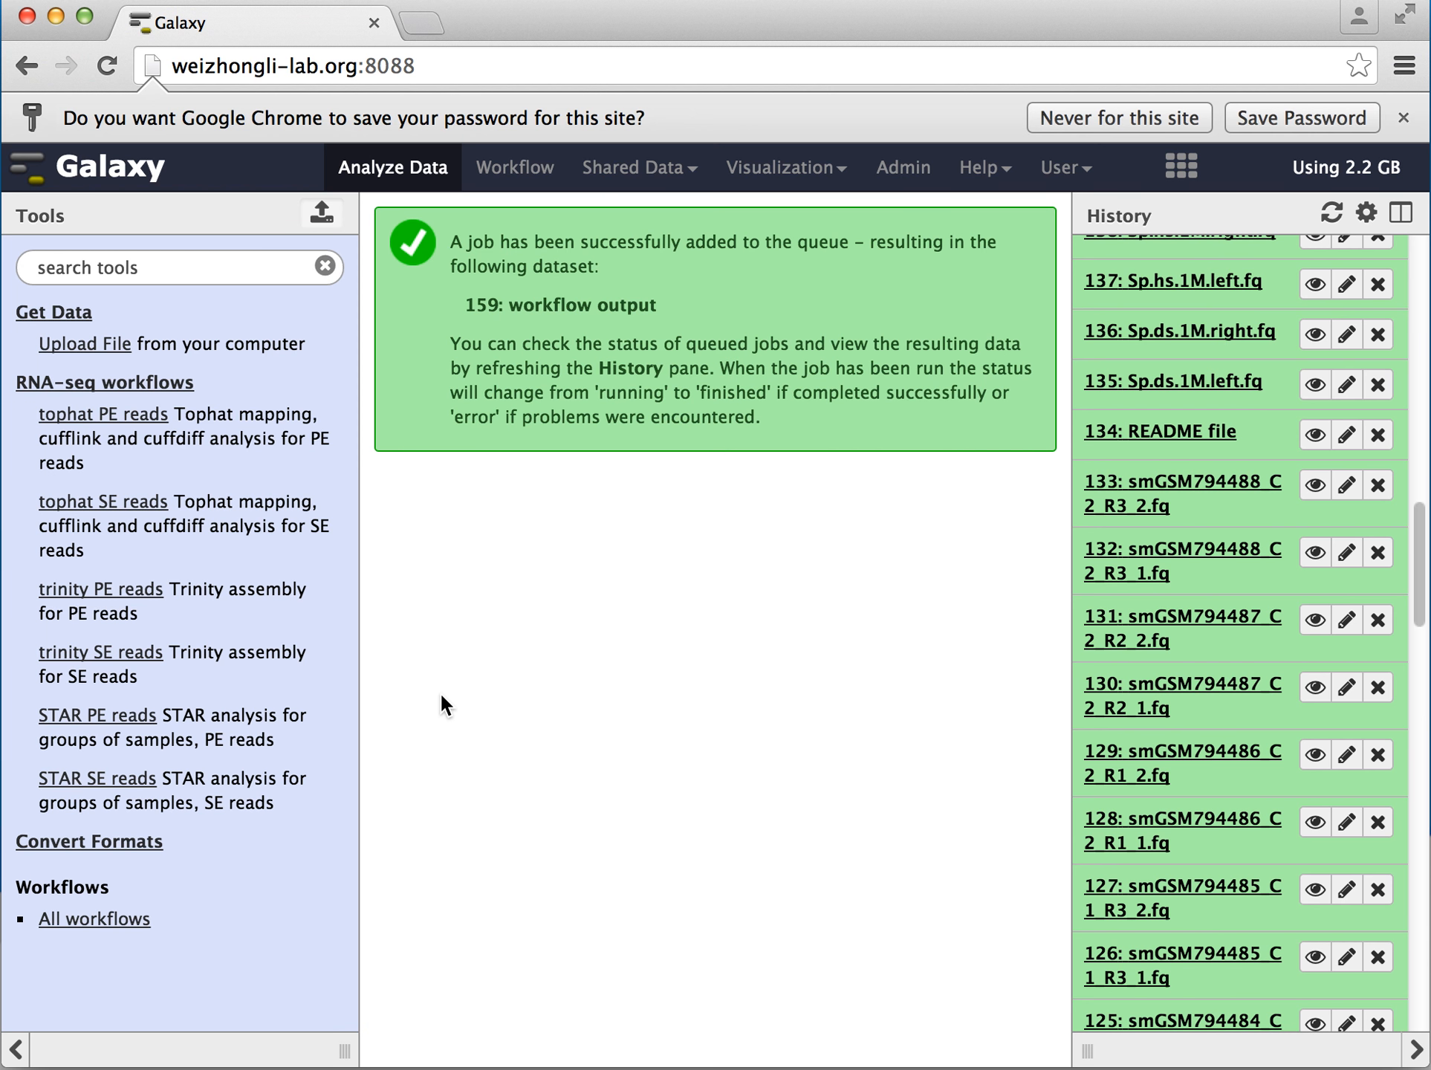
Examine the expanded details of the earlier dataset 152: workflow output in the history
{"action": "left_click_drag", "start_coordinate": [1415, 602], "coordinate": [1423, 369]}
{"action": "scroll", "coordinate": [1424, 346], "scroll_direction": "up", "scroll_amount": 1}
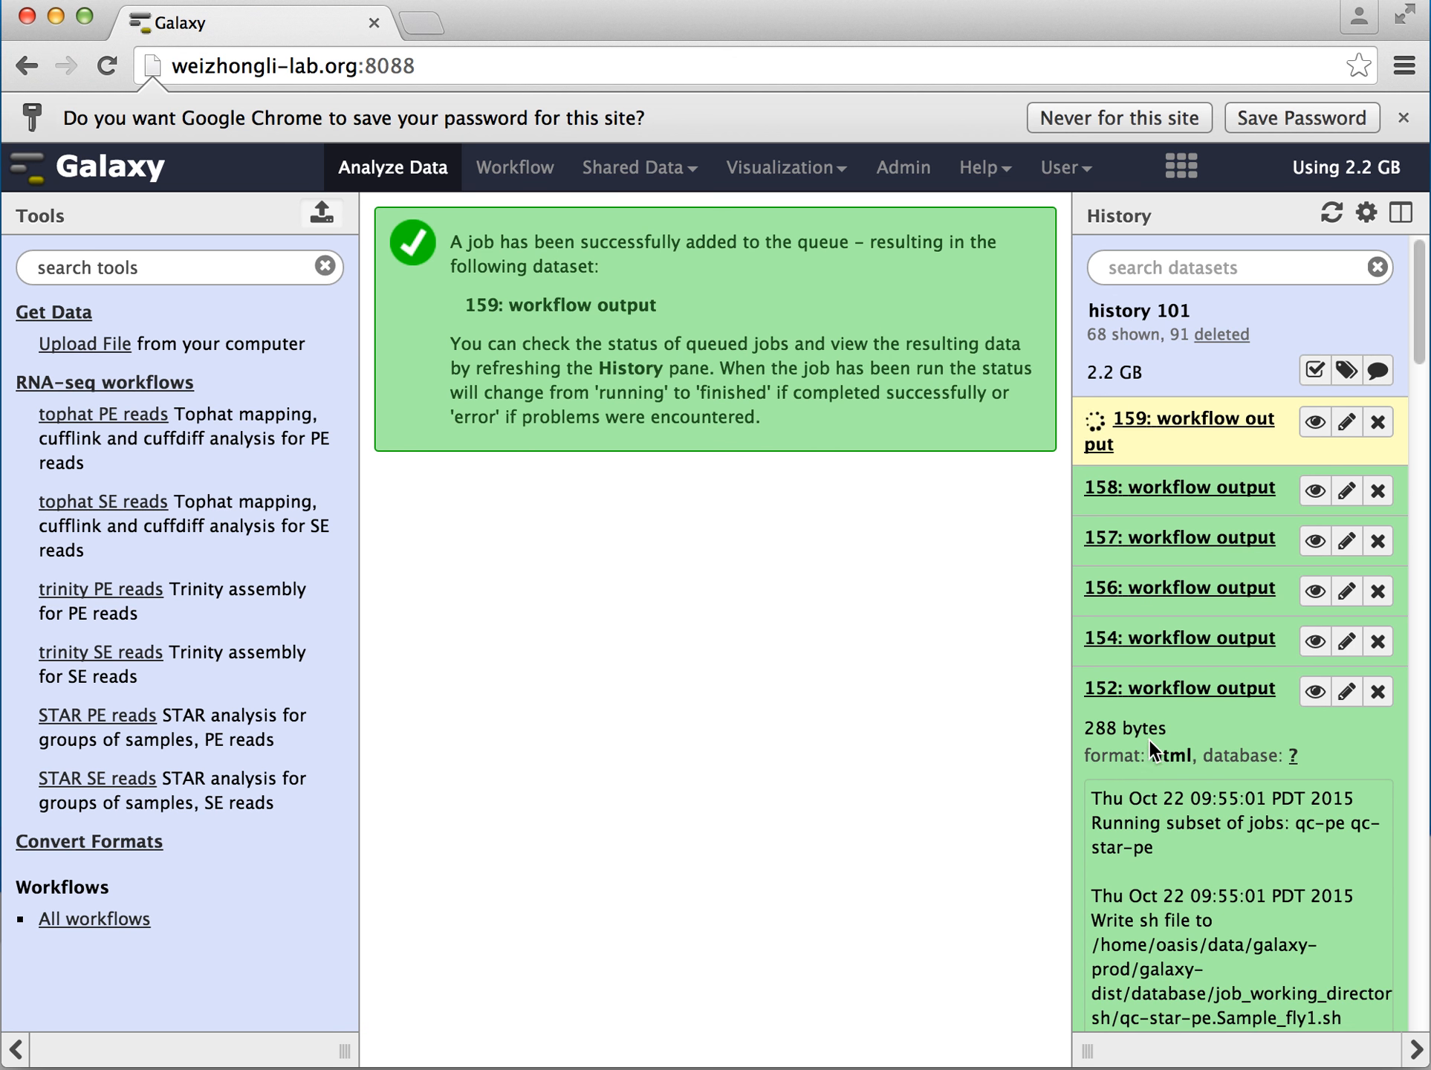
{"action": "left_click", "coordinate": [1226, 692]}
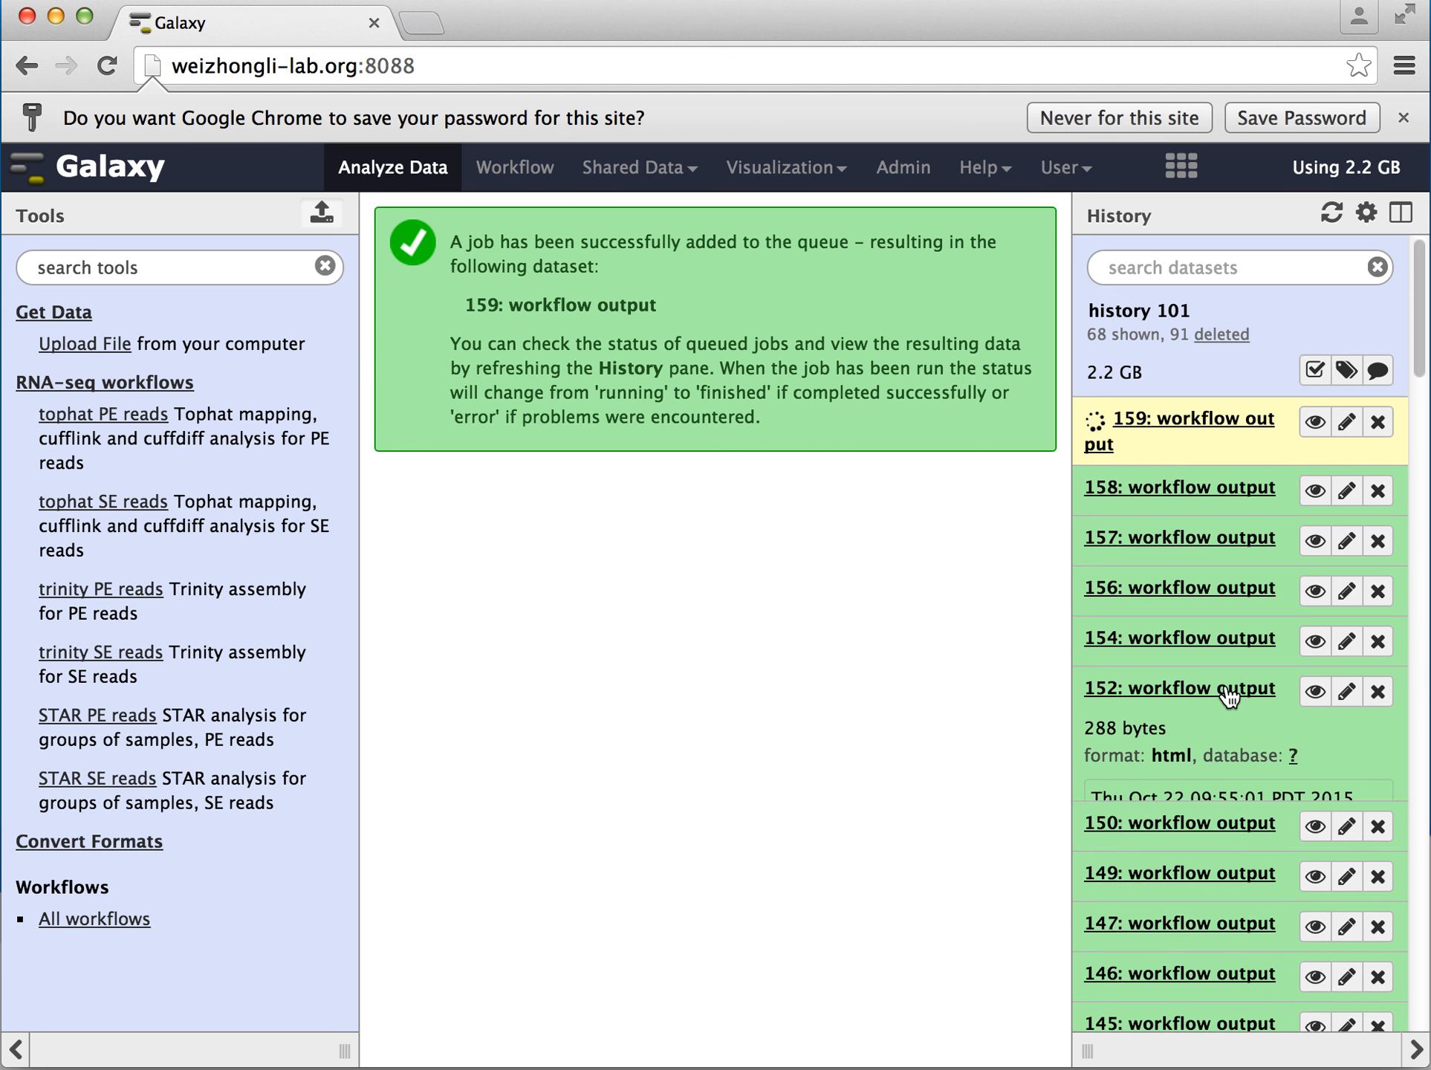
{"action": "left_click", "coordinate": [1230, 697]}
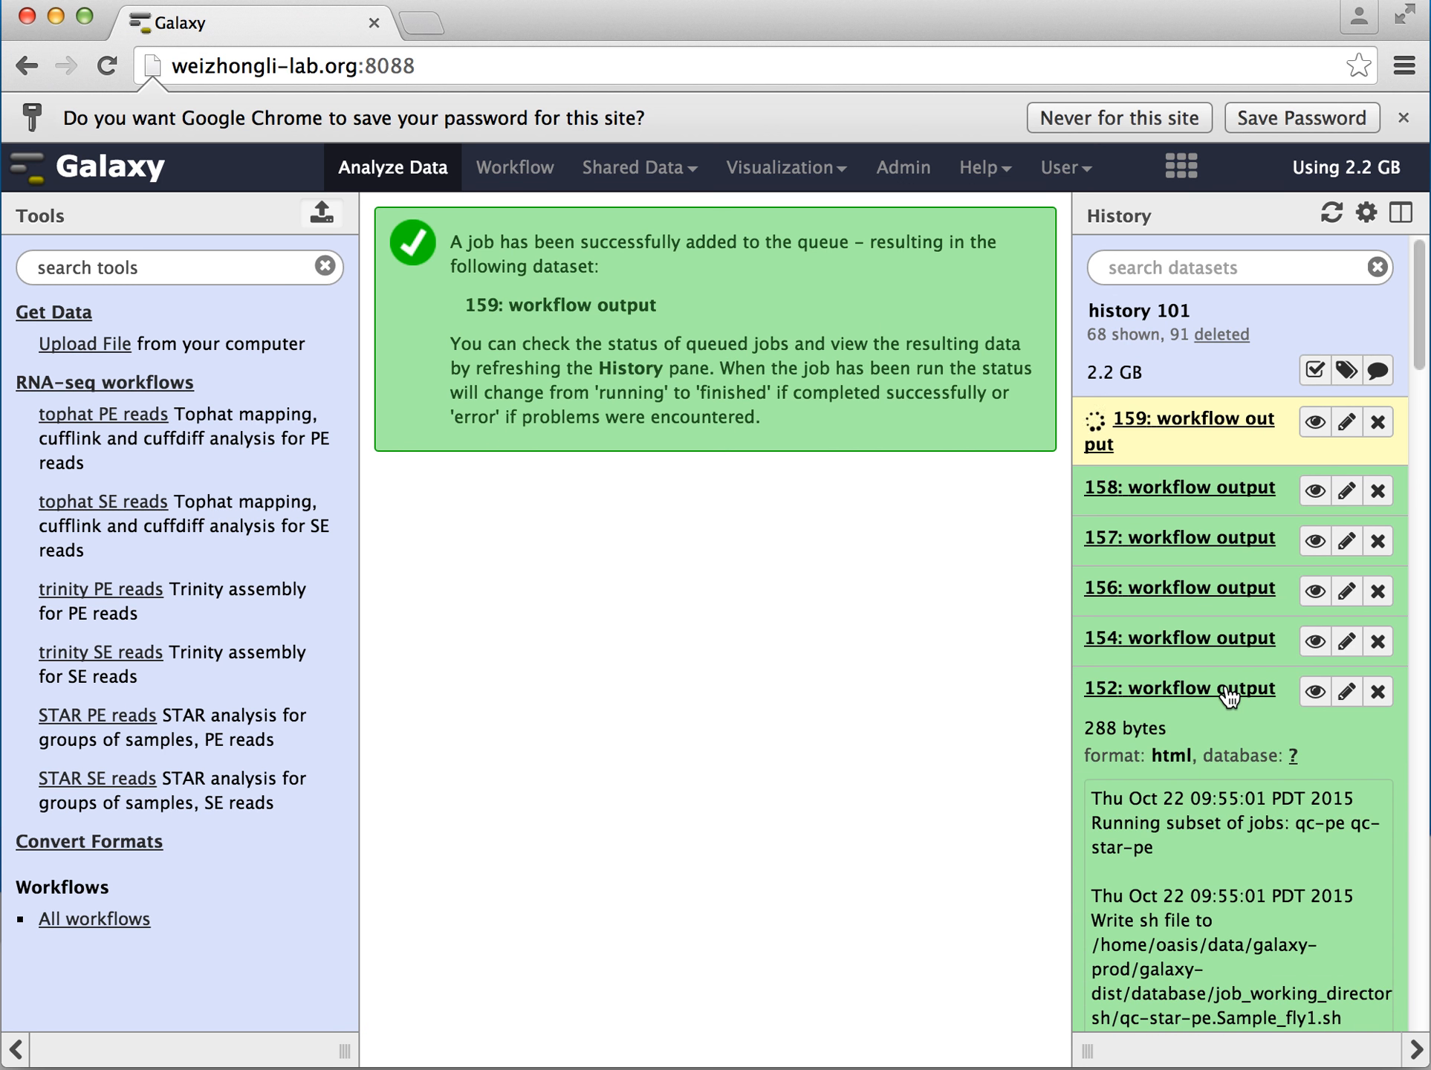
{"action": "left_click_drag", "start_coordinate": [1414, 319], "coordinate": [1416, 368]}
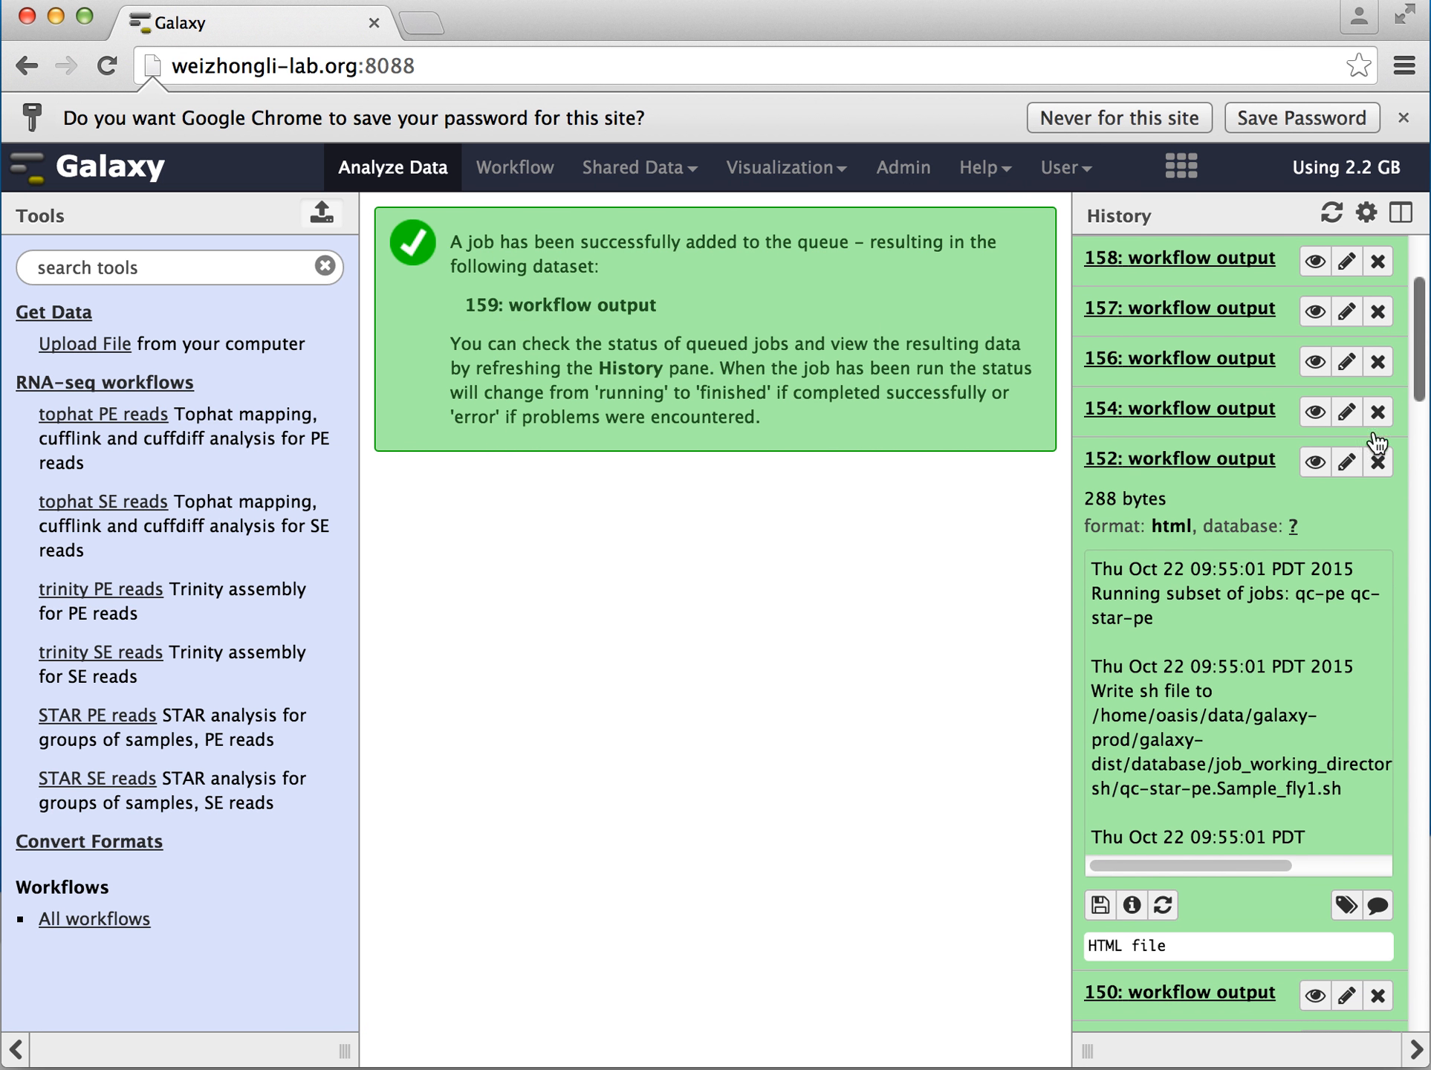
Open the results page of 152: workflow output and read the STAR results summary and download options
{"action": "left_click", "coordinate": [1315, 463]}
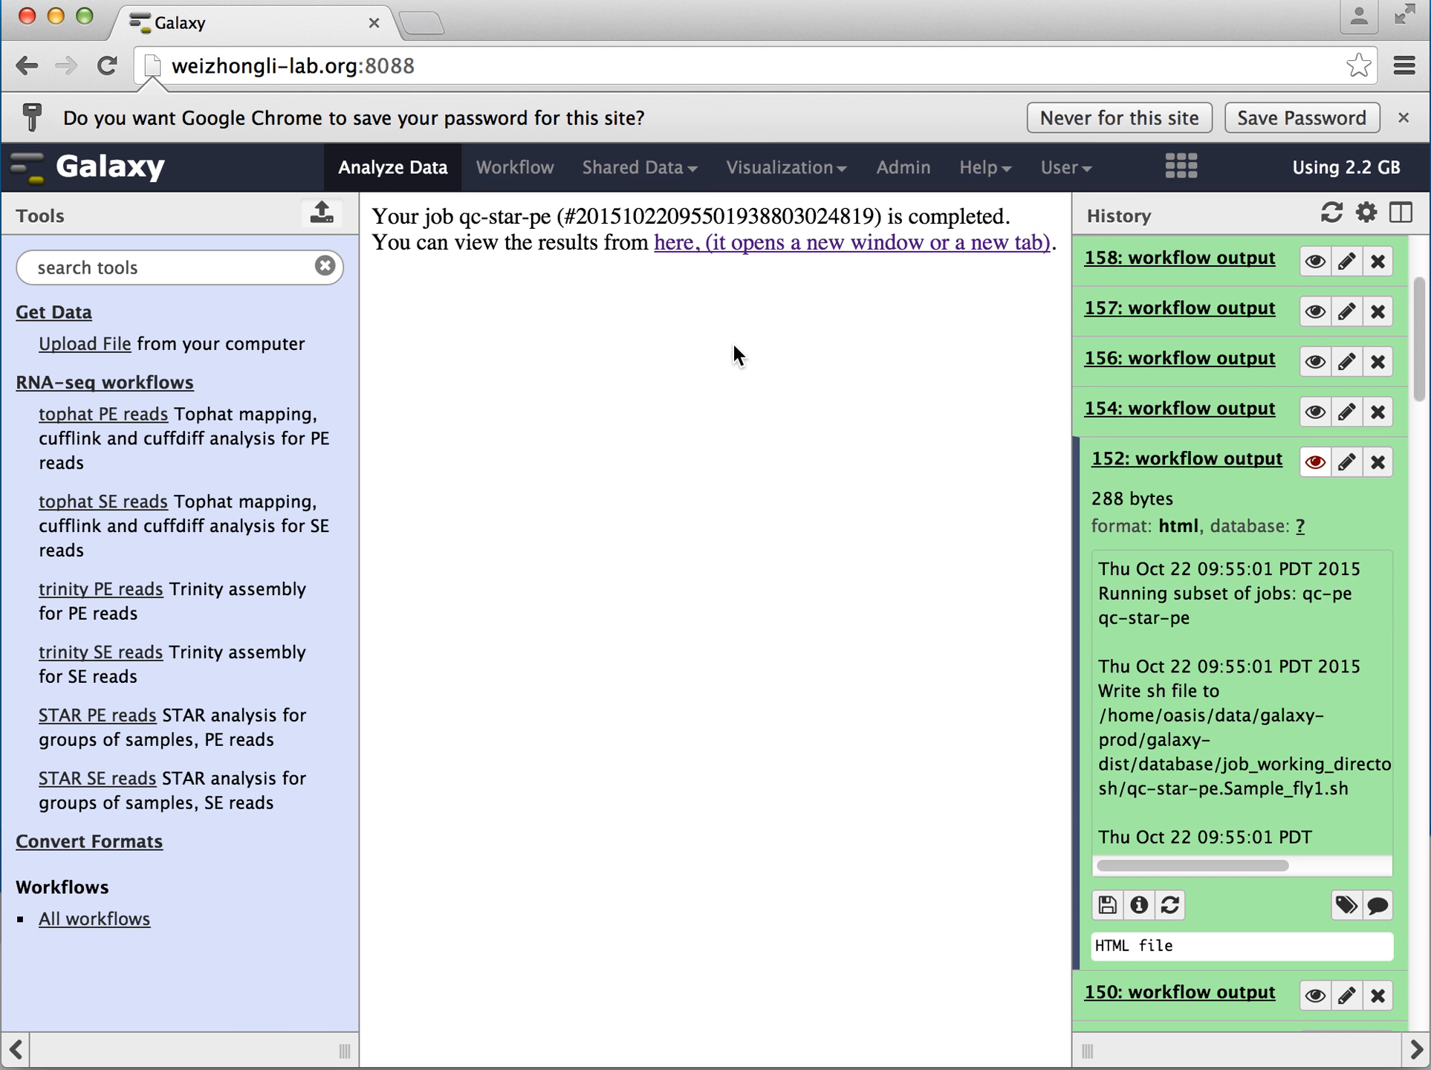
{"action": "left_click", "coordinate": [775, 249]}
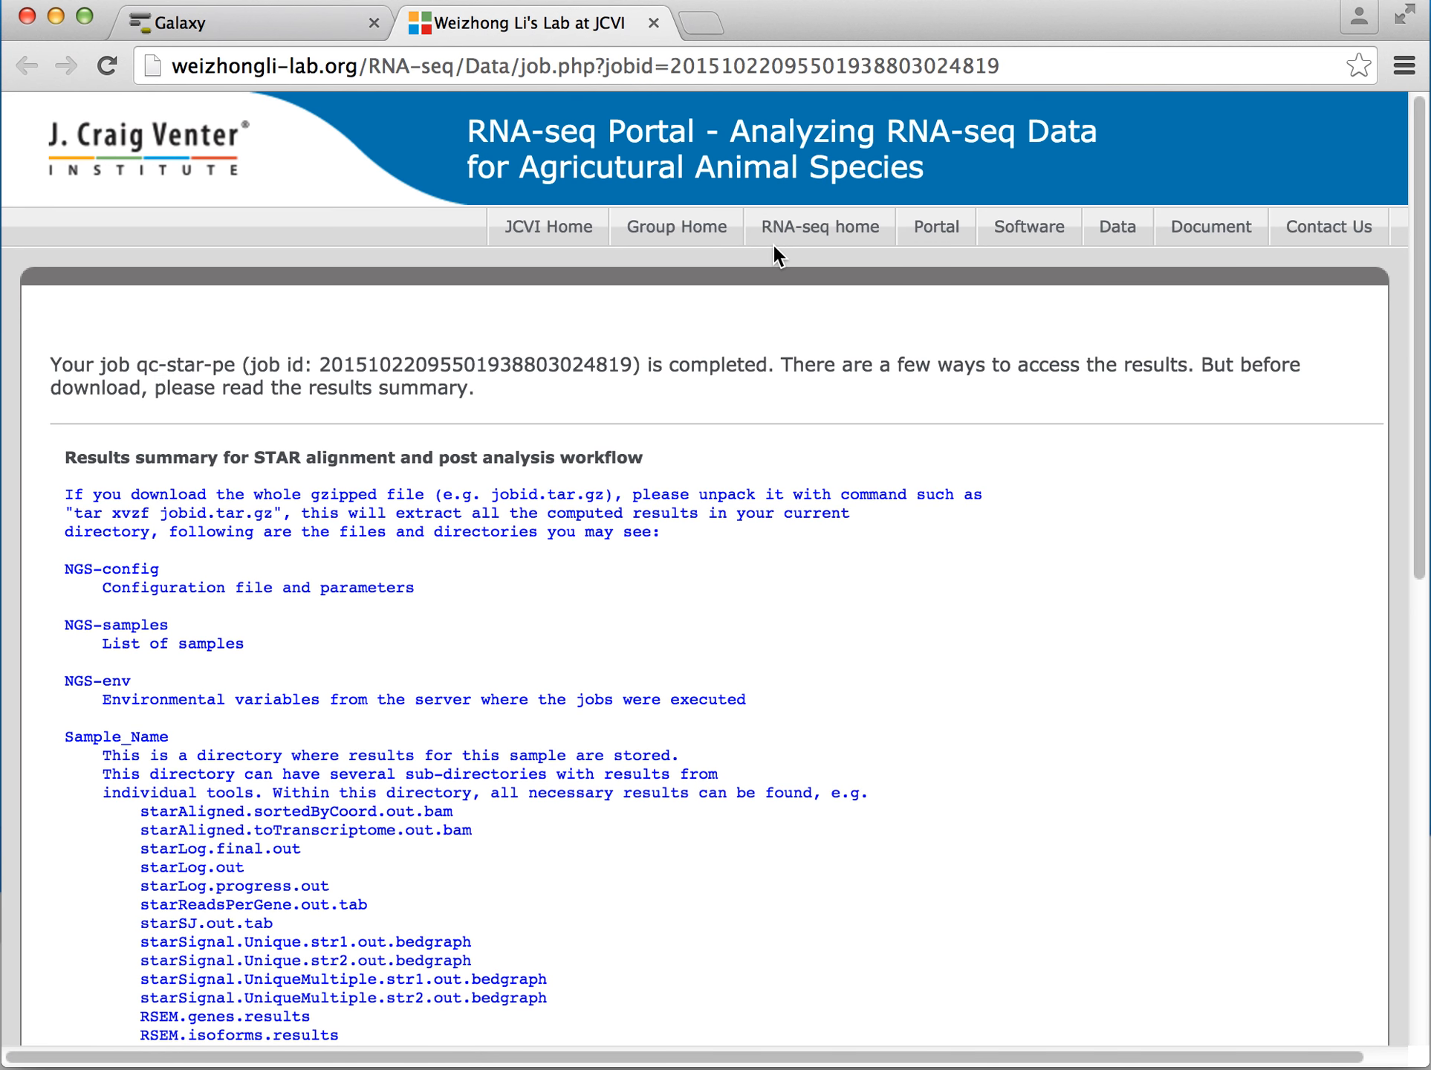
{"action": "left_click_drag", "start_coordinate": [1421, 355], "coordinate": [1422, 511]}
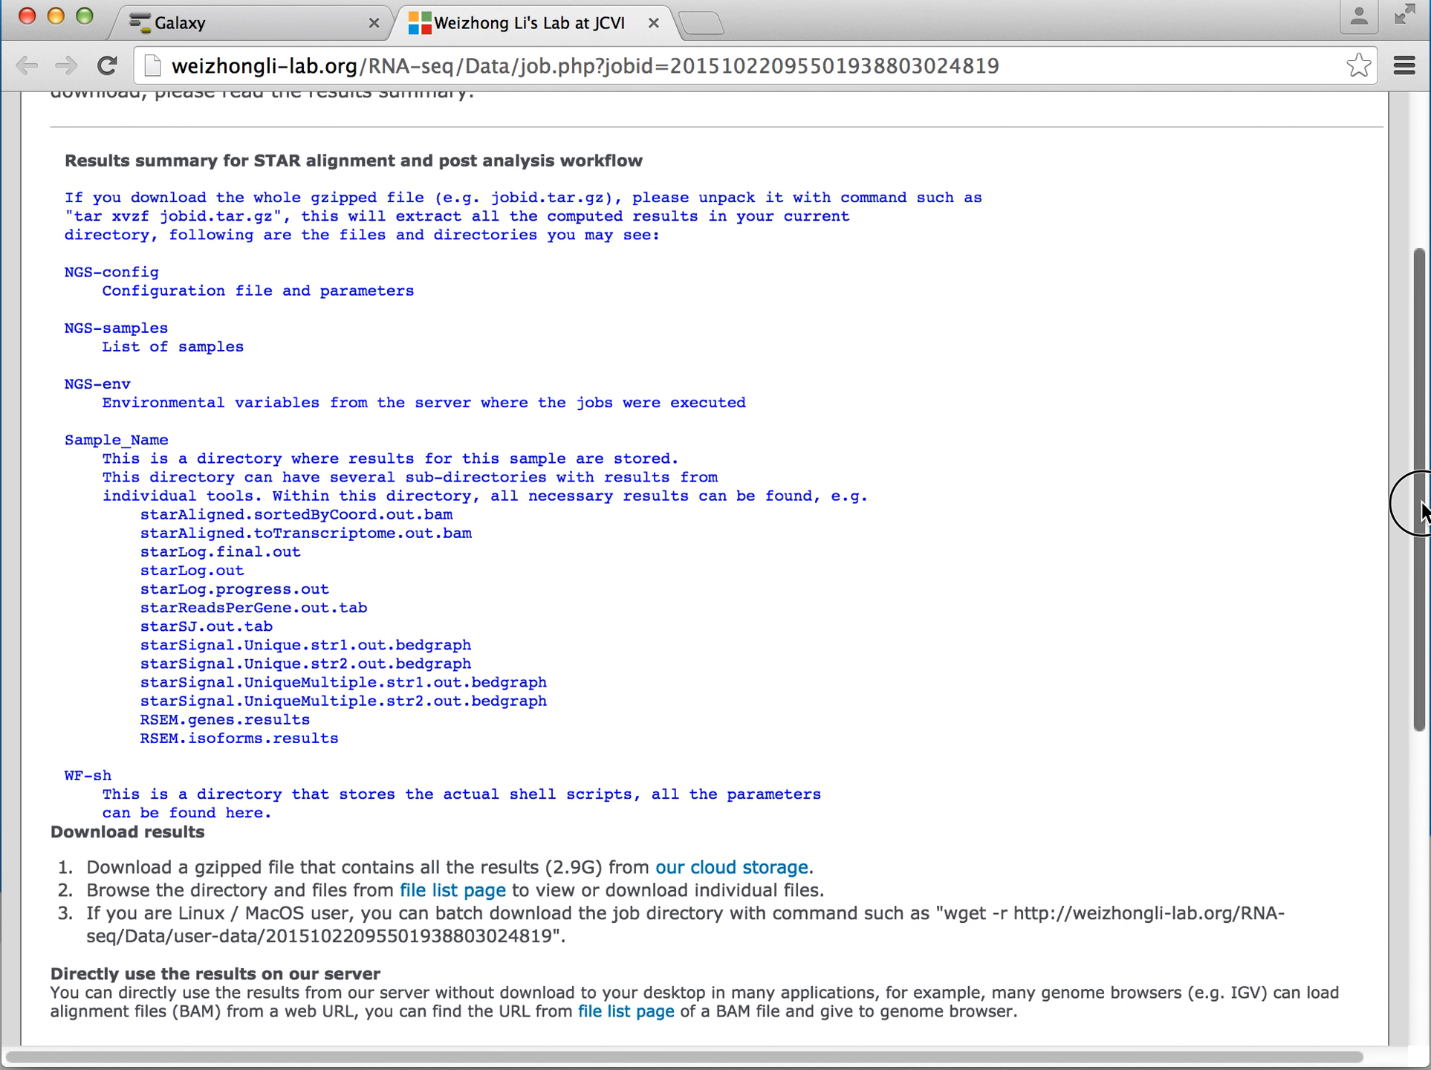
{"action": "left_click_drag", "start_coordinate": [1421, 506], "coordinate": [1384, 518]}
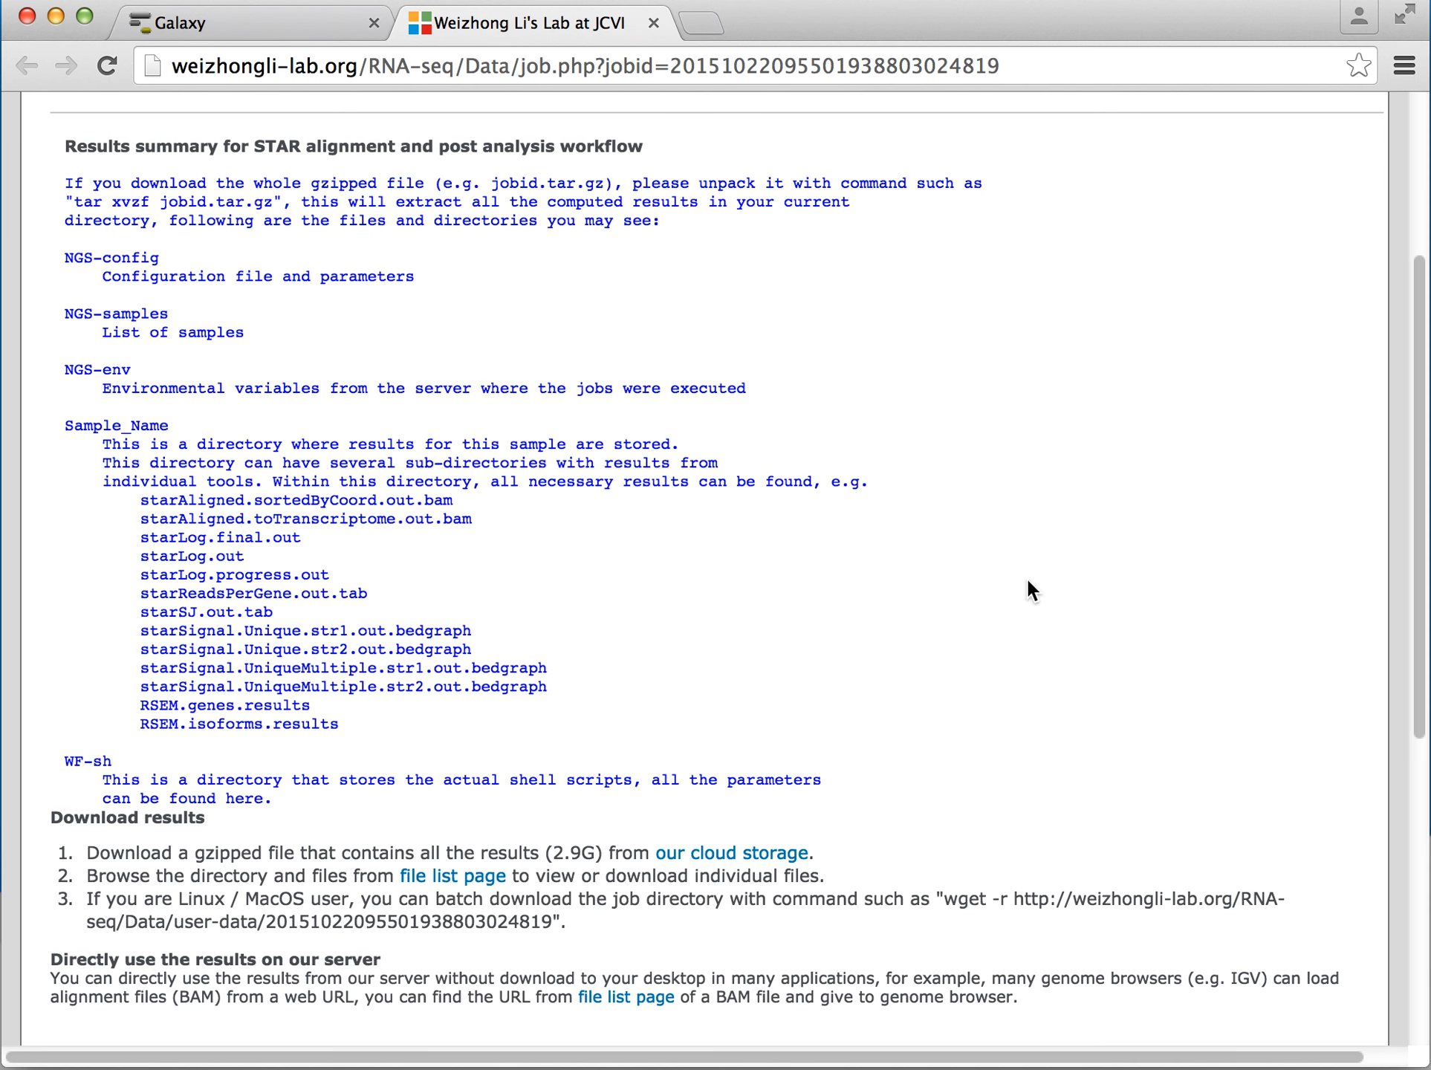
{"action": "scroll", "coordinate": [1028, 581], "scroll_direction": "down", "scroll_amount": 5}
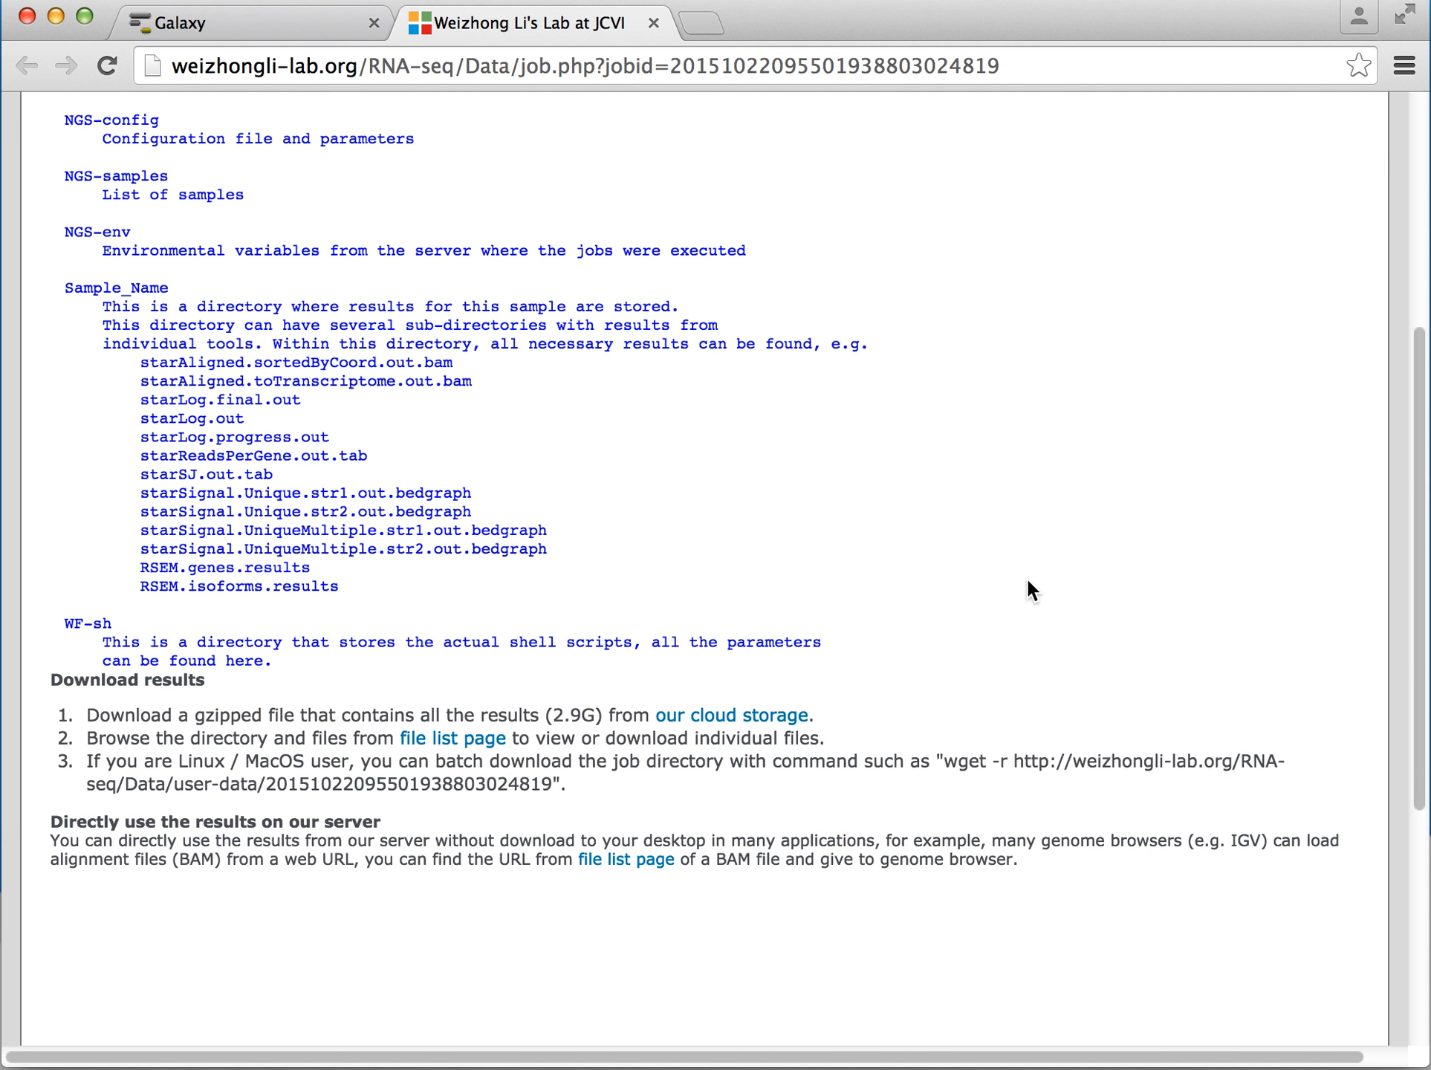
{"action": "scroll", "coordinate": [1027, 590], "scroll_direction": "down", "scroll_amount": 1}
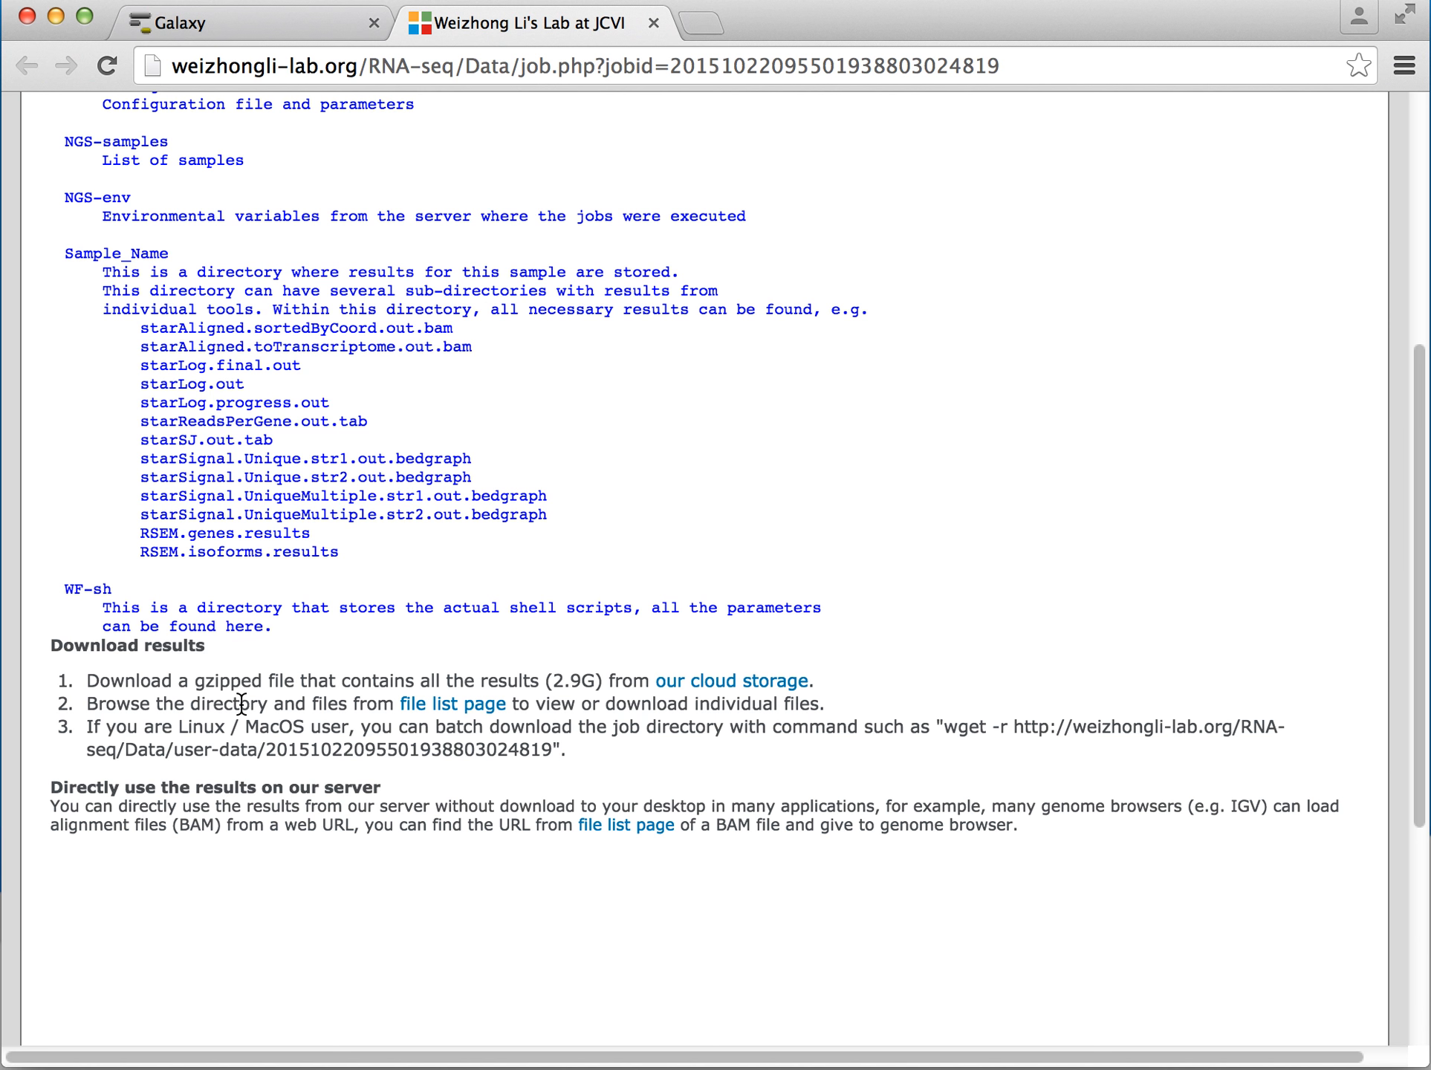
Open the job's file list page, view RSEM.genes.results in the Sample_fly1 directory, and return to the list
{"action": "left_click", "coordinate": [445, 706]}
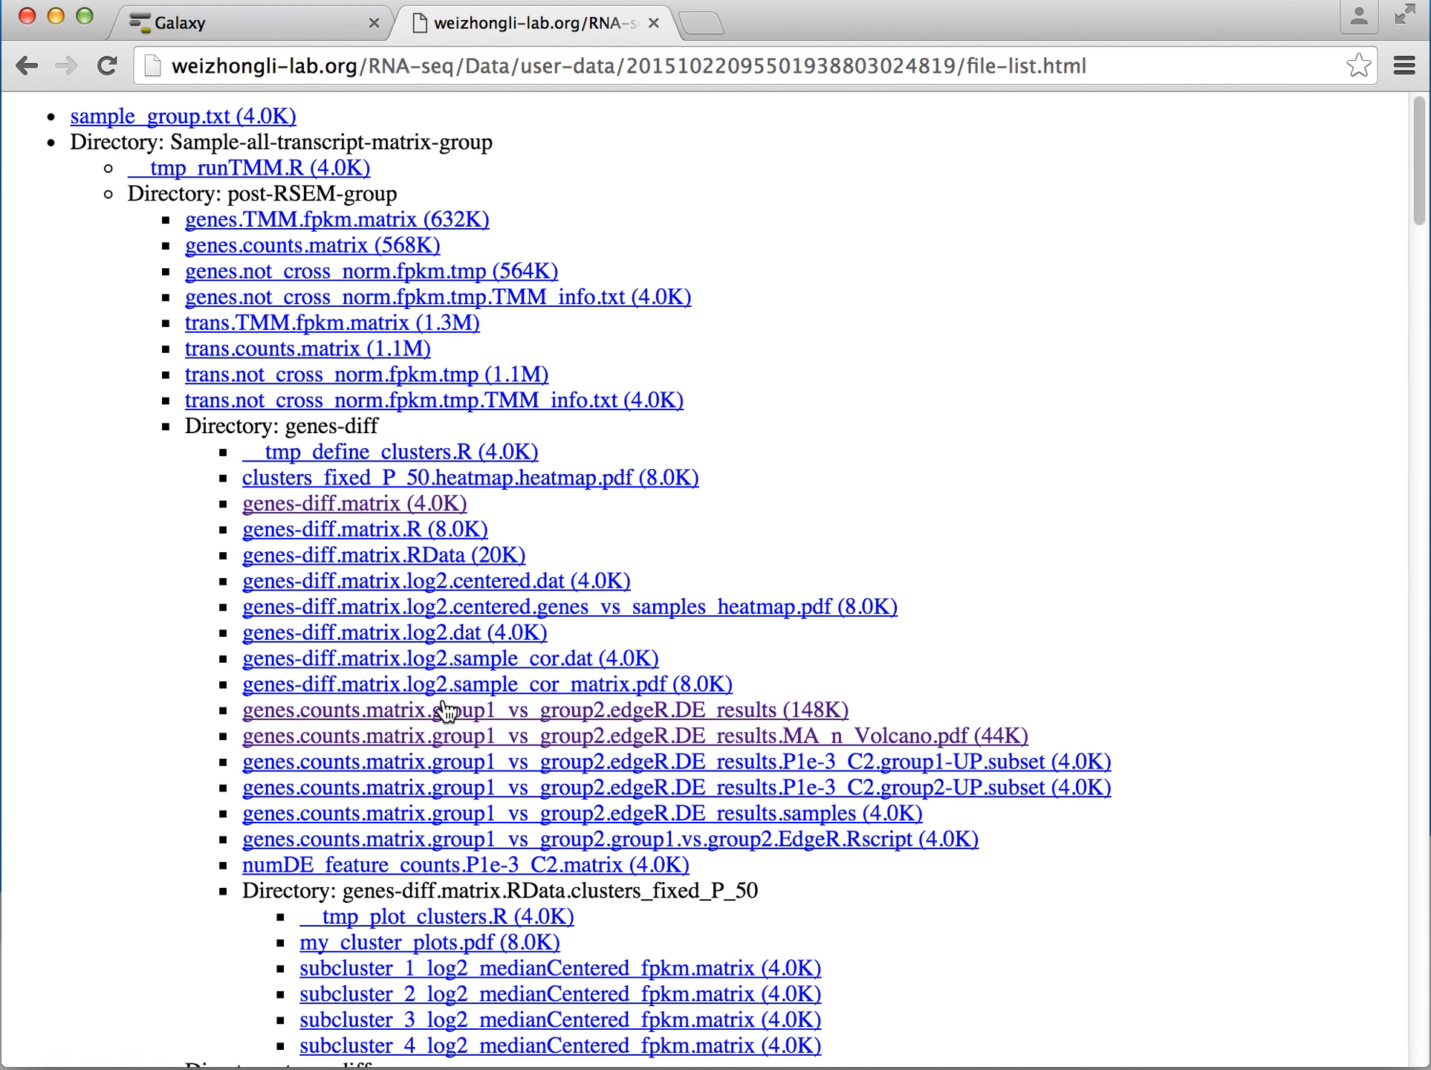
{"action": "left_click_drag", "start_coordinate": [1424, 205], "coordinate": [1291, 167]}
{"action": "left_click_drag", "start_coordinate": [1422, 194], "coordinate": [1410, 401]}
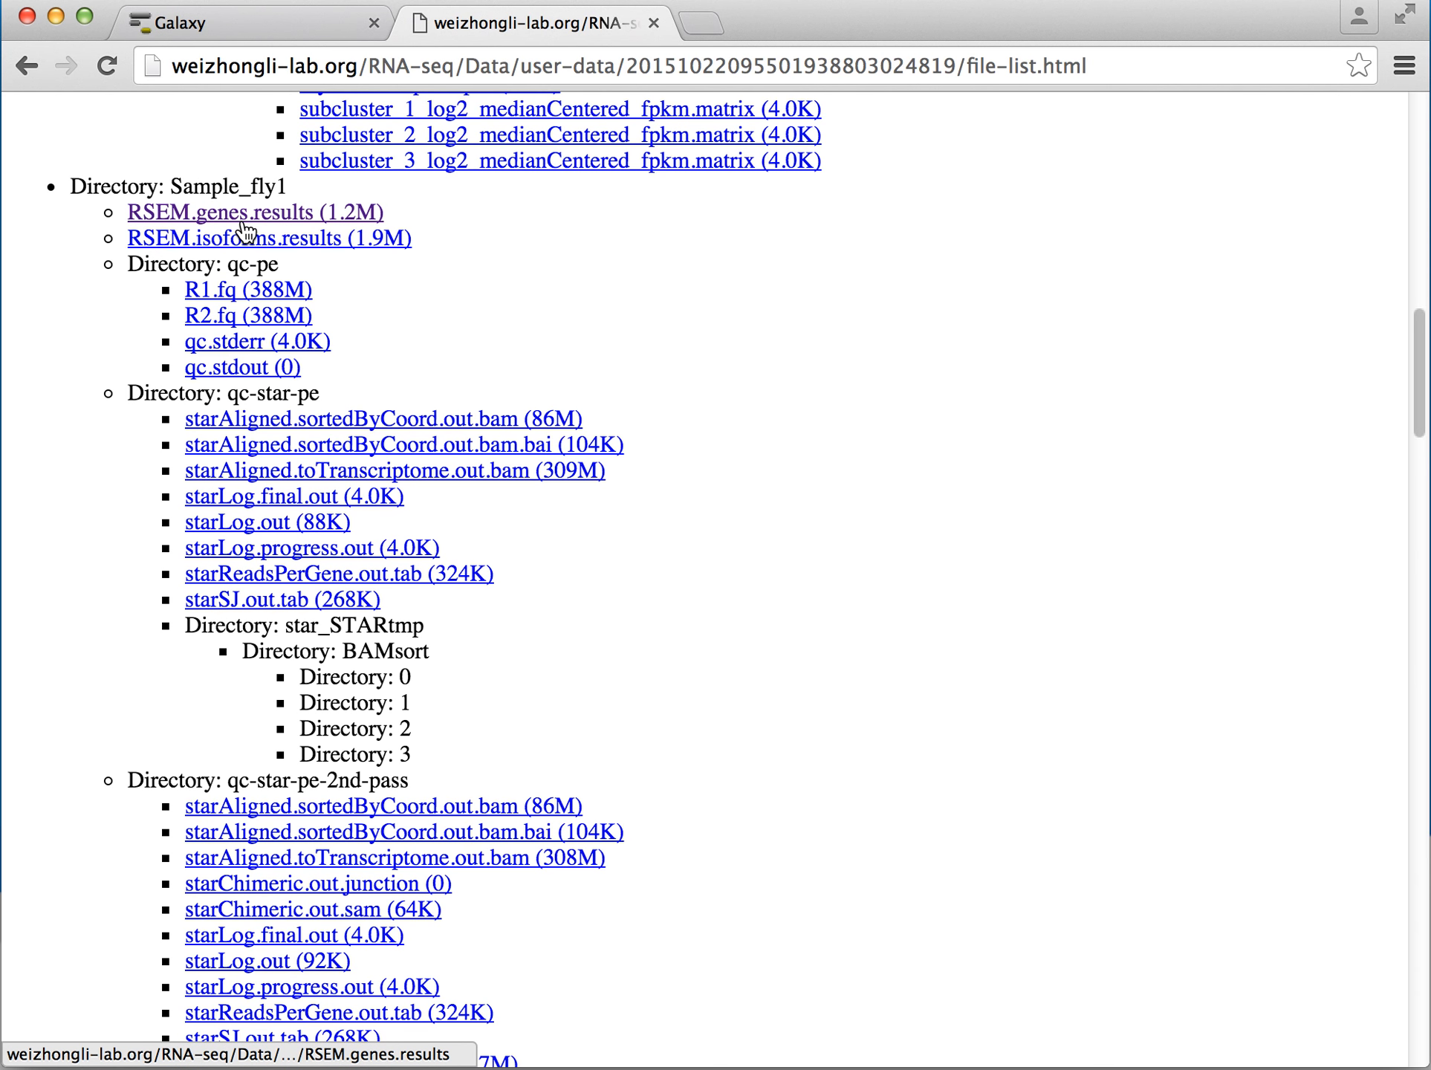
{"action": "left_click", "coordinate": [275, 218]}
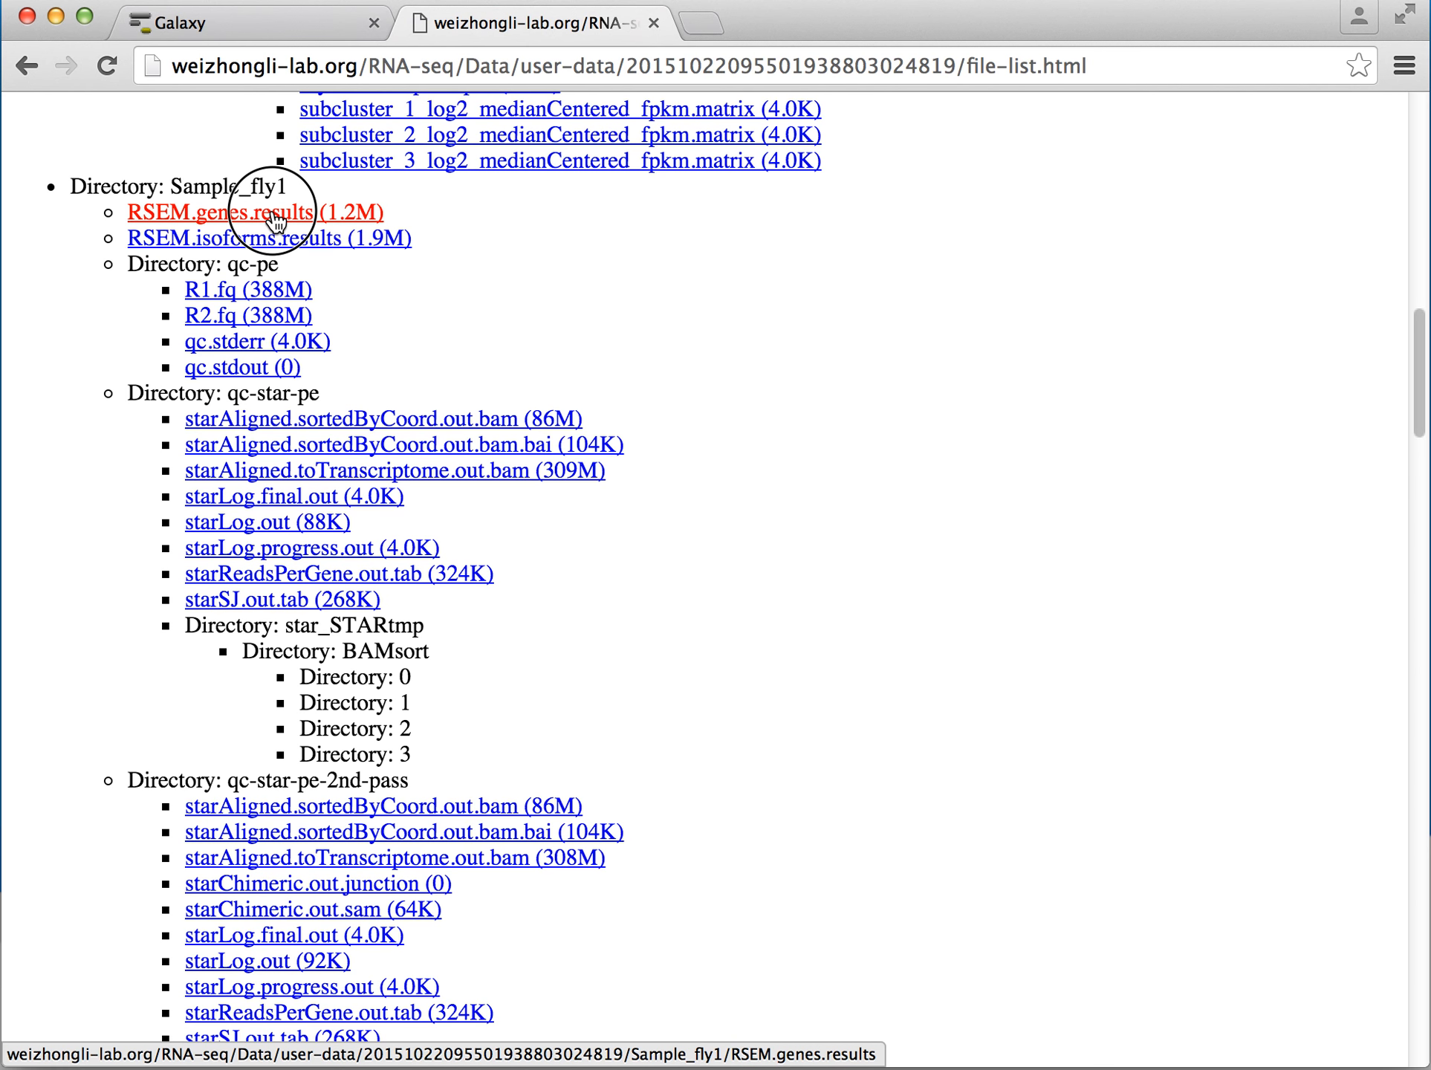
{"action": "scroll", "coordinate": [572, 392], "scroll_direction": "down", "scroll_amount": 2}
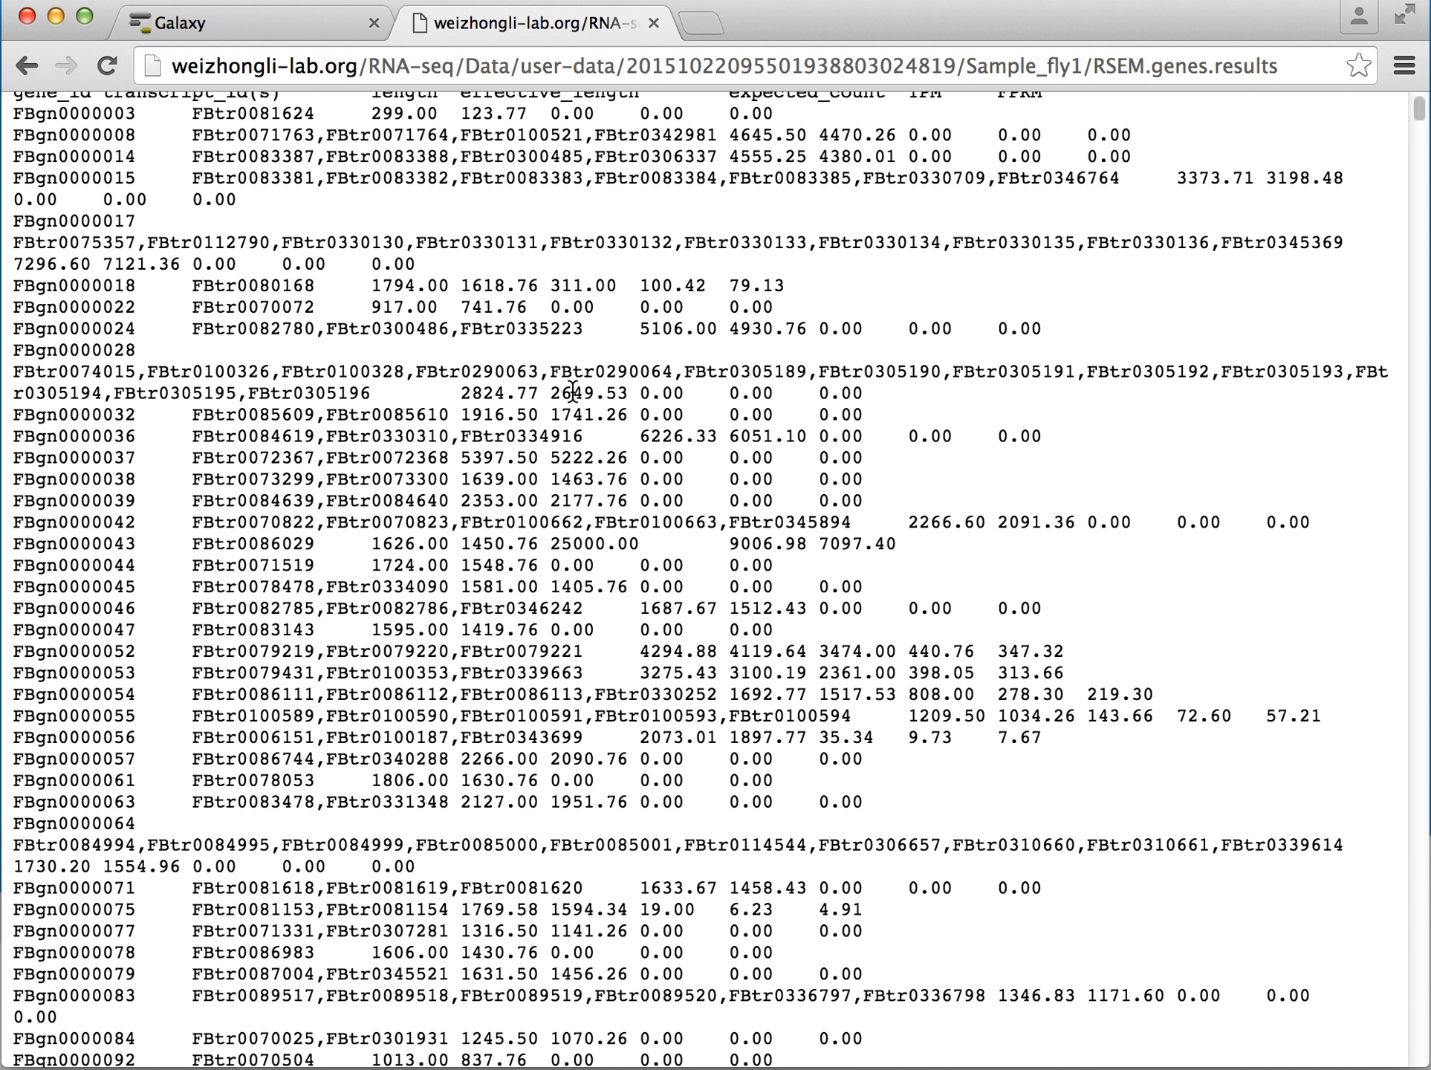
{"action": "scroll", "coordinate": [572, 388], "scroll_direction": "up", "scroll_amount": 1}
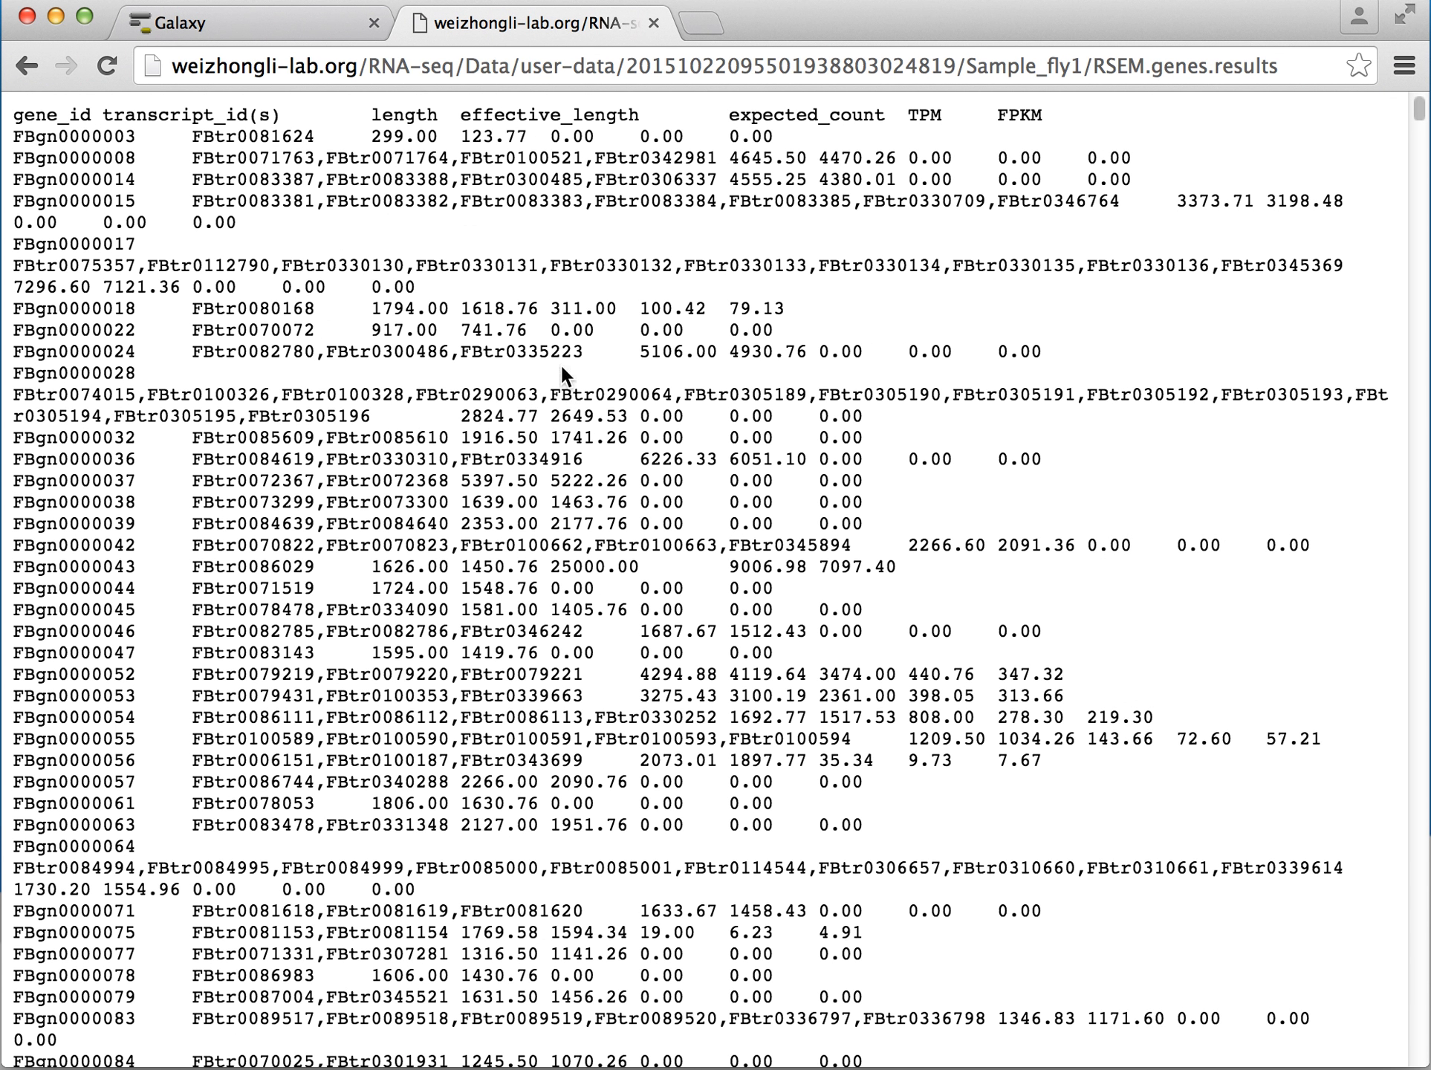
{"action": "left_click", "coordinate": [27, 67]}
Examine the result files in the Sample_fly1, Sample_fly2, Sample_fly_control1 and Sample_fly_control2 directories
{"action": "scroll", "coordinate": [921, 461], "scroll_direction": "down", "scroll_amount": 5}
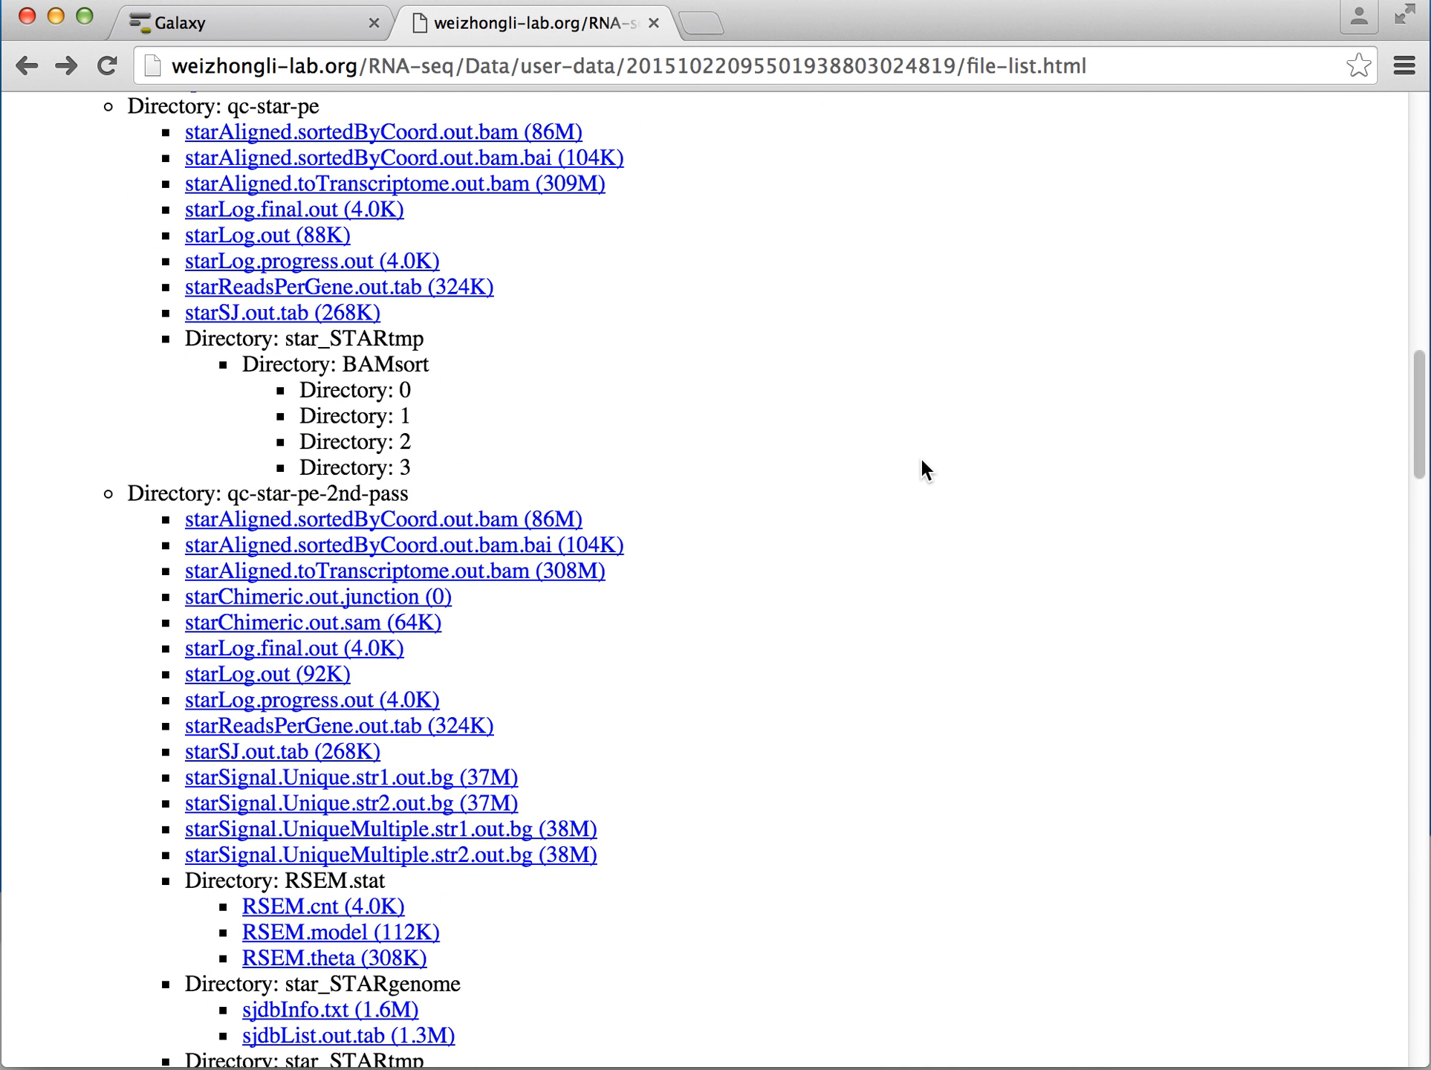
{"action": "scroll", "coordinate": [922, 462], "scroll_direction": "down", "scroll_amount": 1}
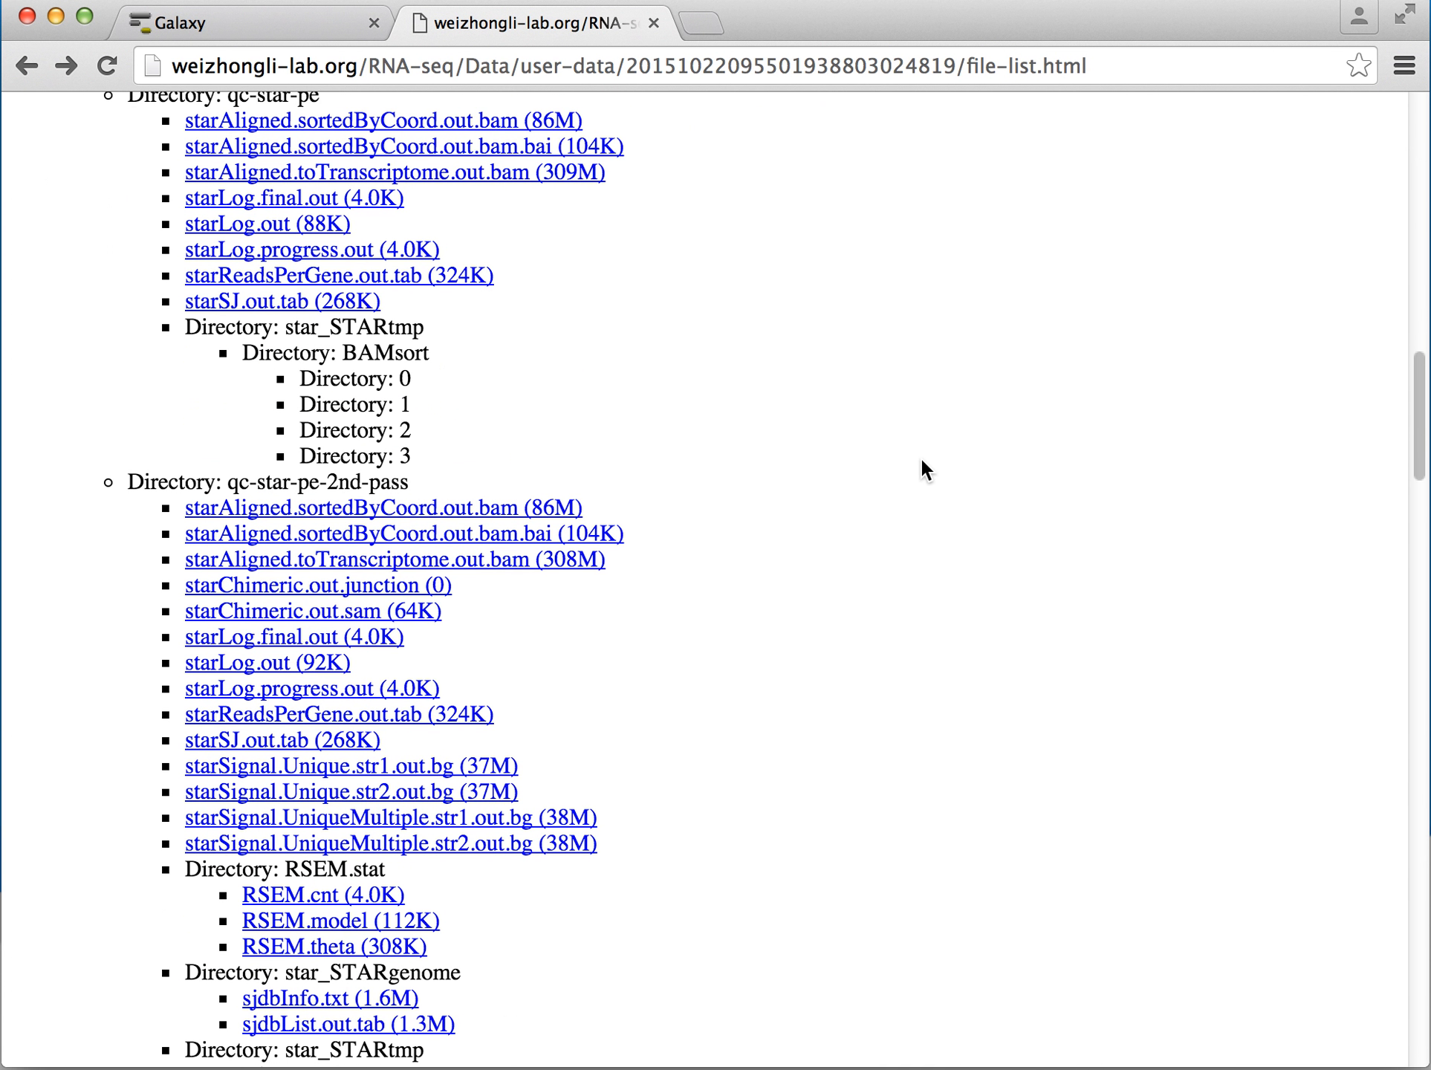
{"action": "scroll", "coordinate": [921, 461], "scroll_direction": "up", "scroll_amount": 2}
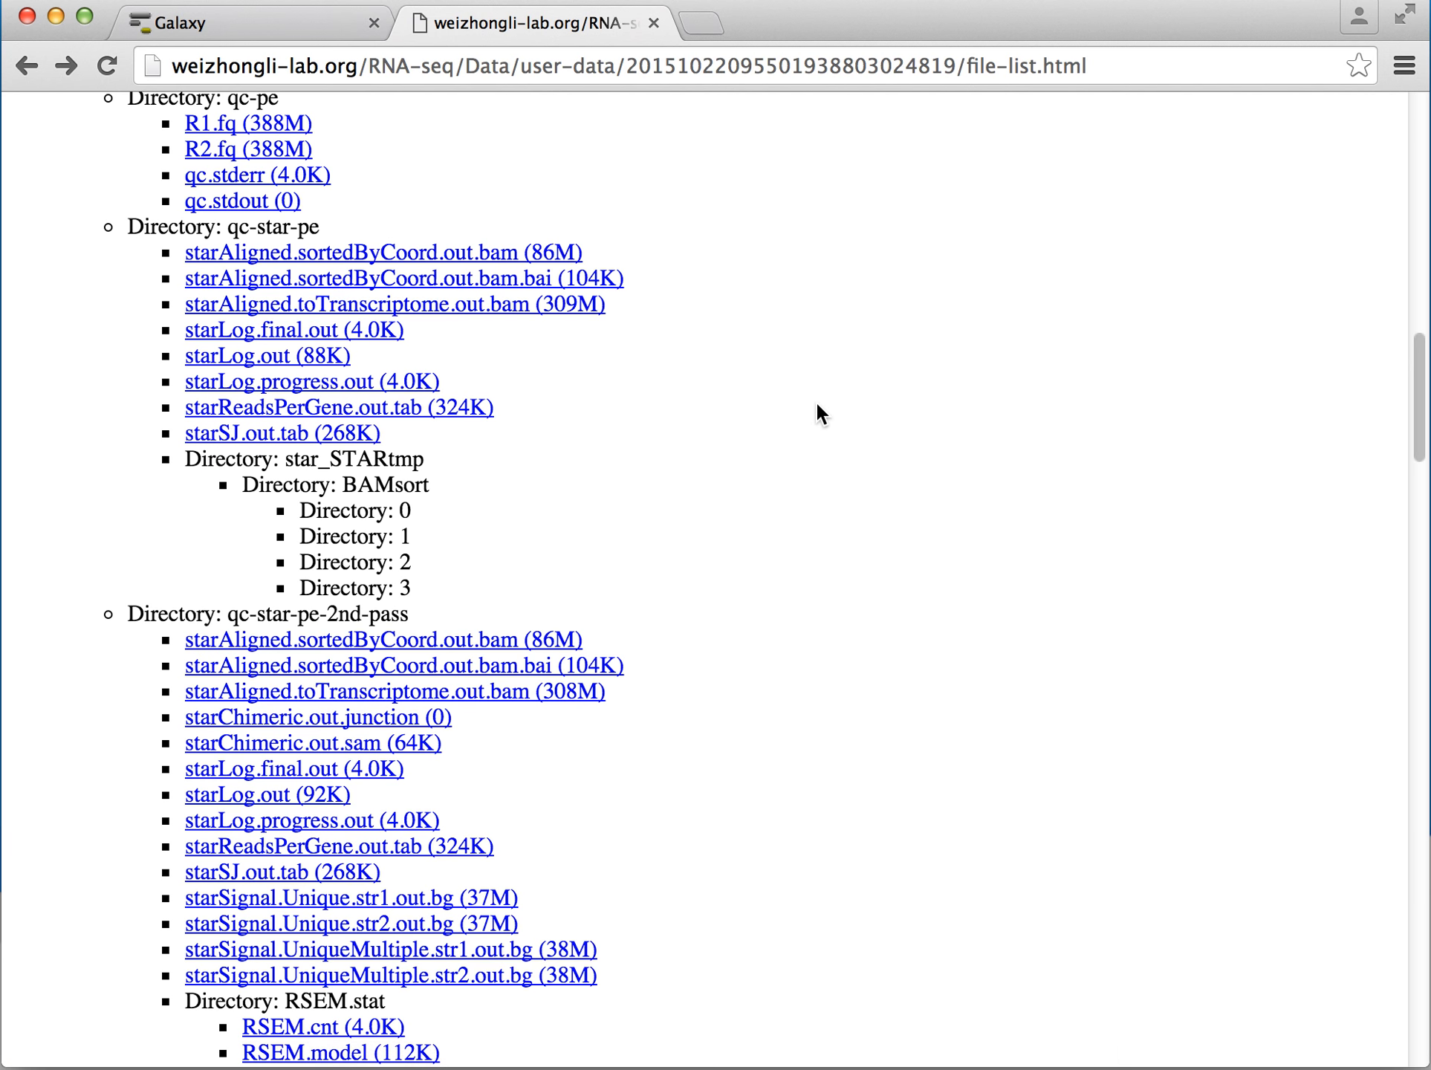
{"action": "scroll", "coordinate": [817, 404], "scroll_direction": "up", "scroll_amount": 3}
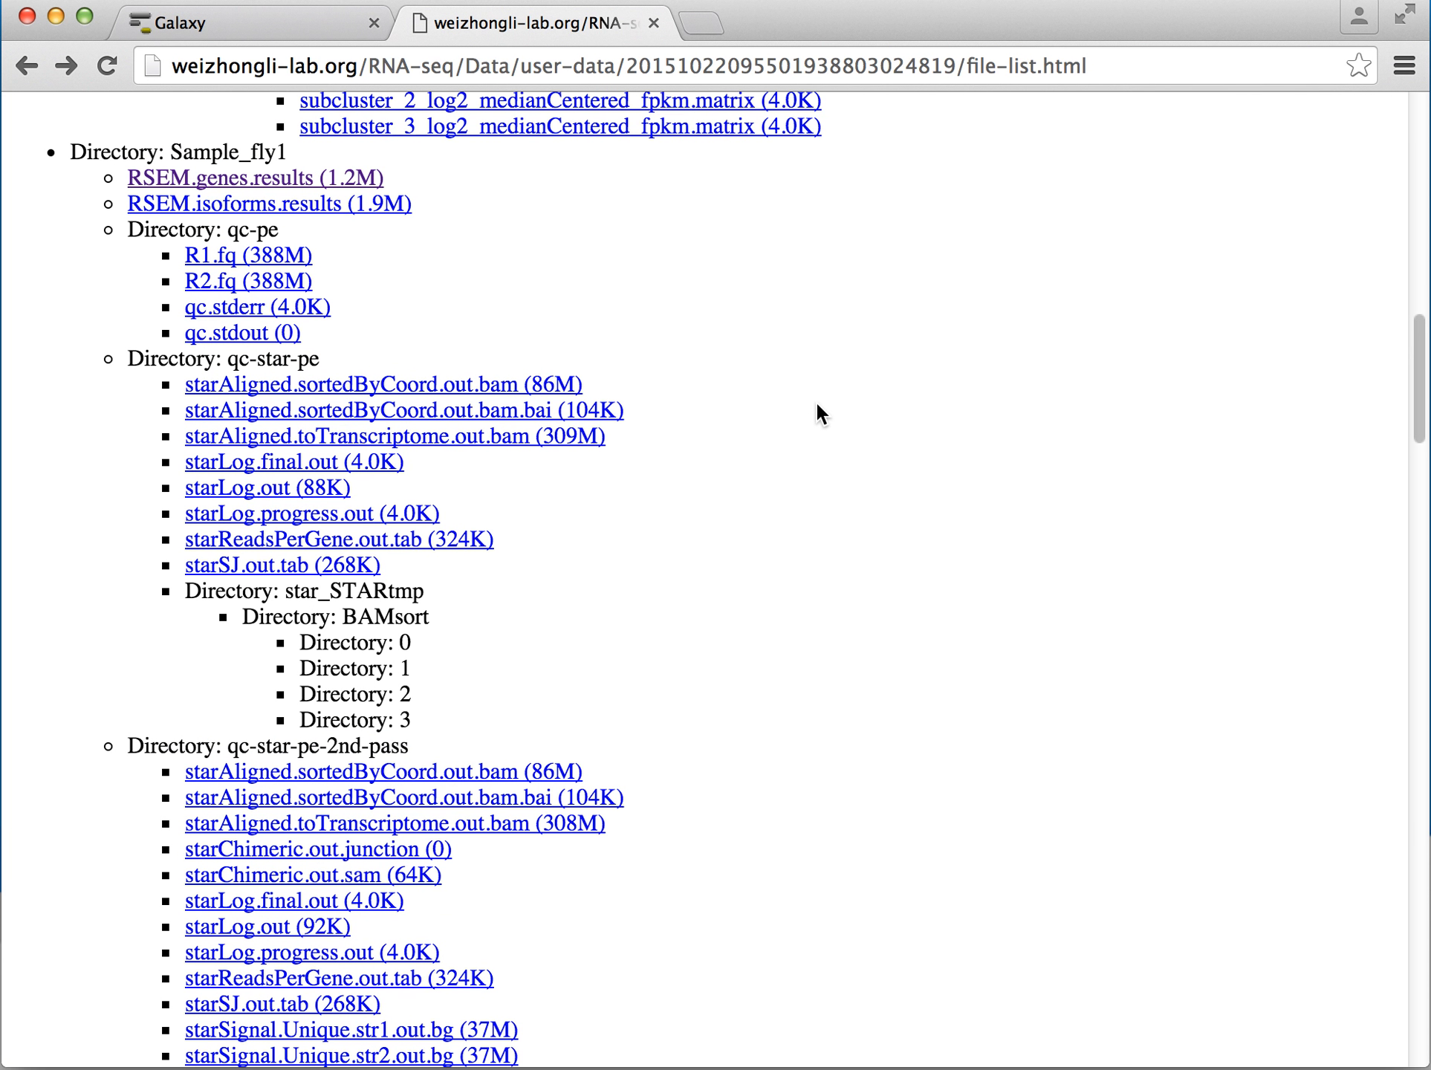
{"action": "scroll", "coordinate": [817, 404], "scroll_direction": "down", "scroll_amount": 20}
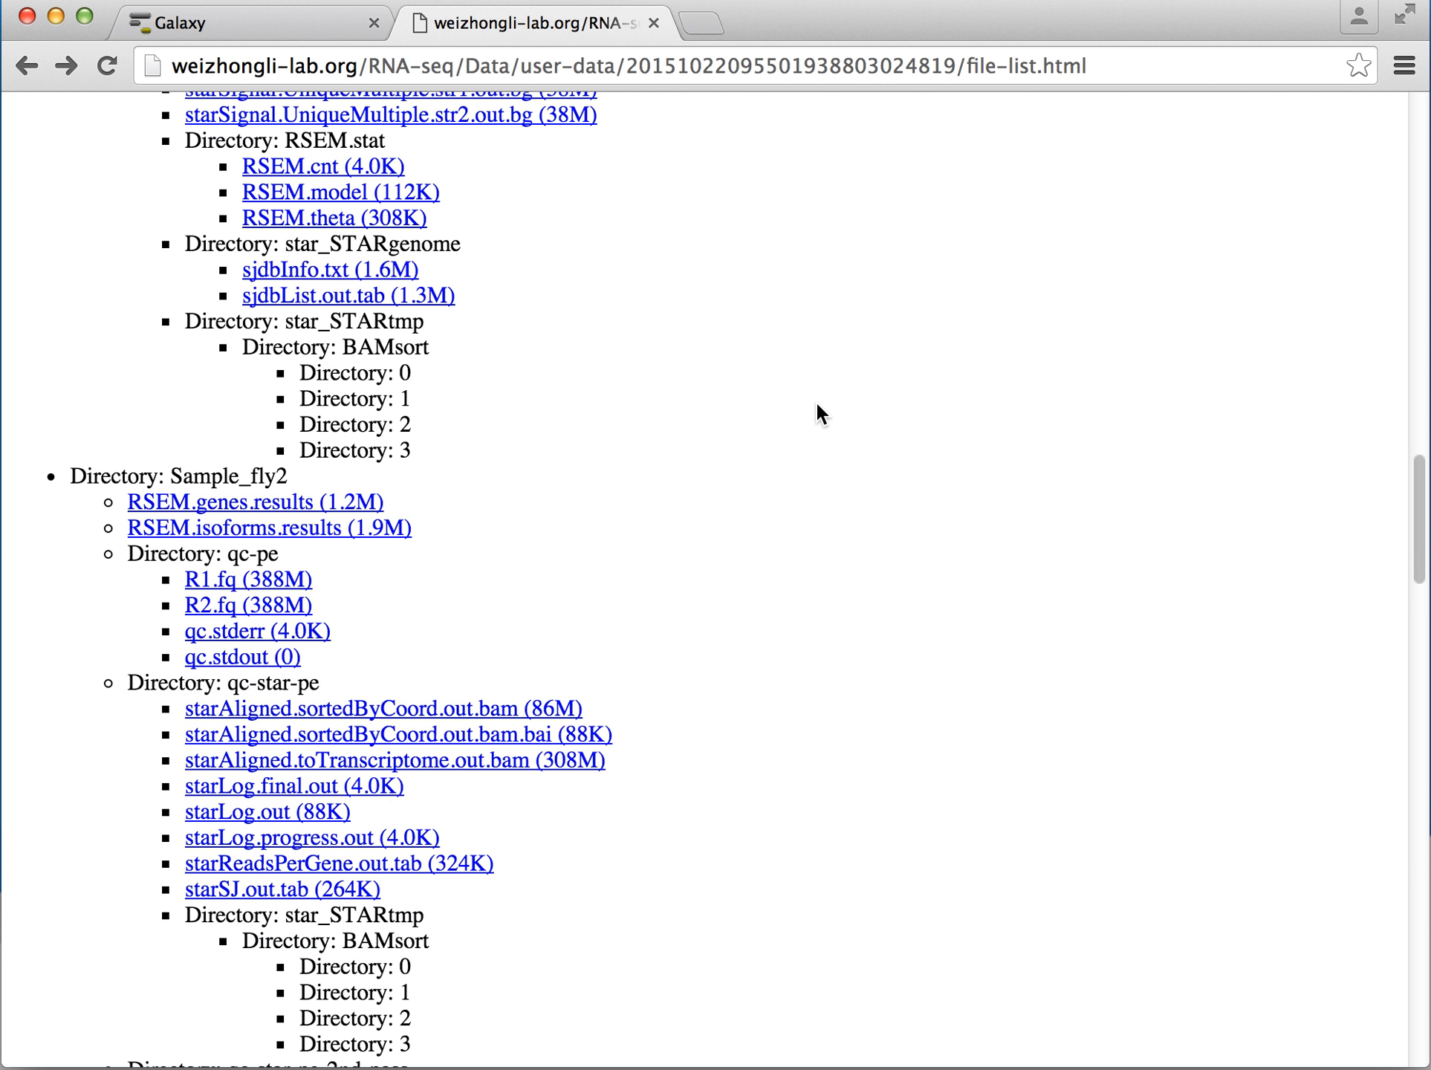
{"action": "scroll", "coordinate": [817, 405], "scroll_direction": "down", "scroll_amount": 5}
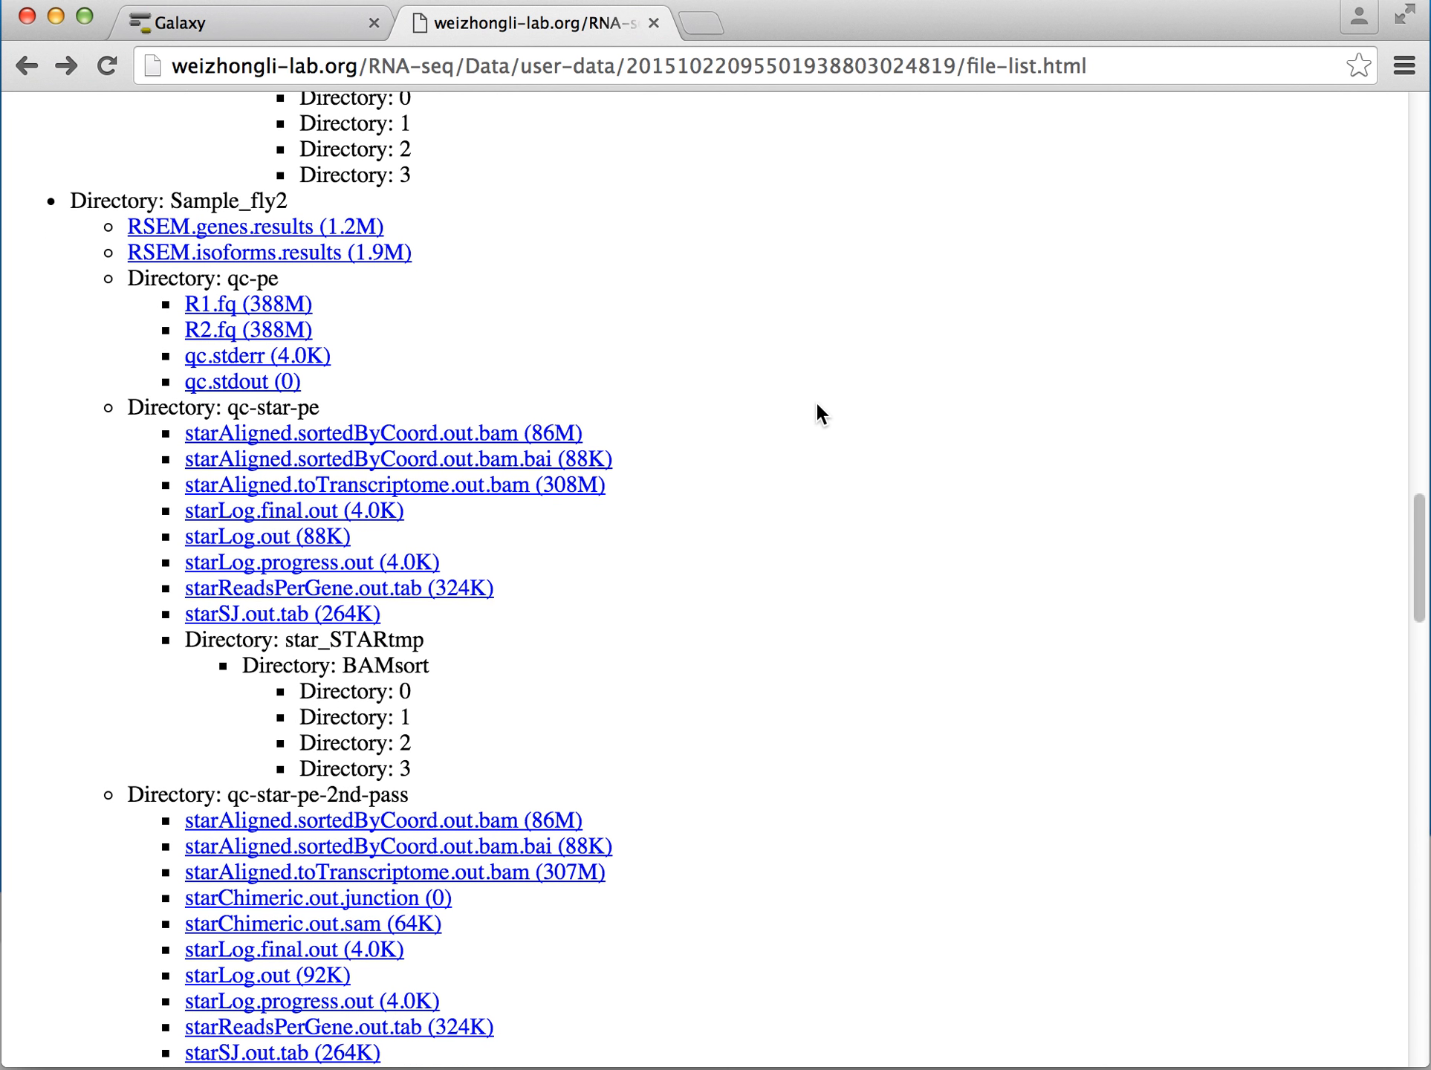
{"action": "scroll", "coordinate": [815, 400], "scroll_direction": "down", "scroll_amount": 20}
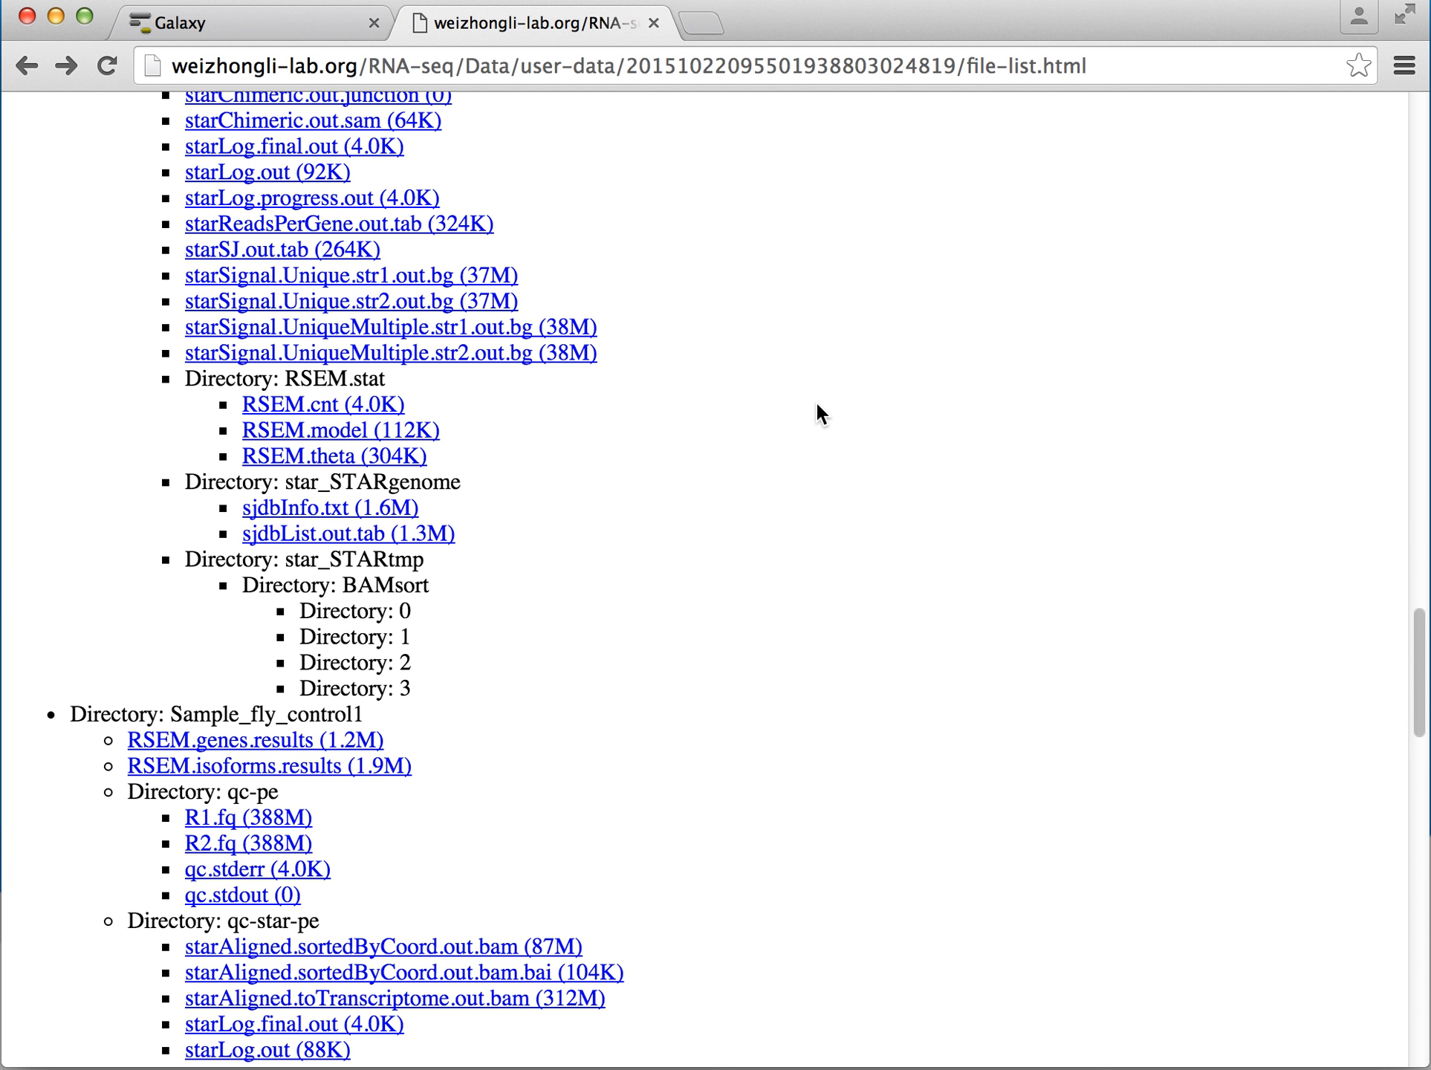
{"action": "scroll", "coordinate": [817, 405], "scroll_direction": "down", "scroll_amount": 14}
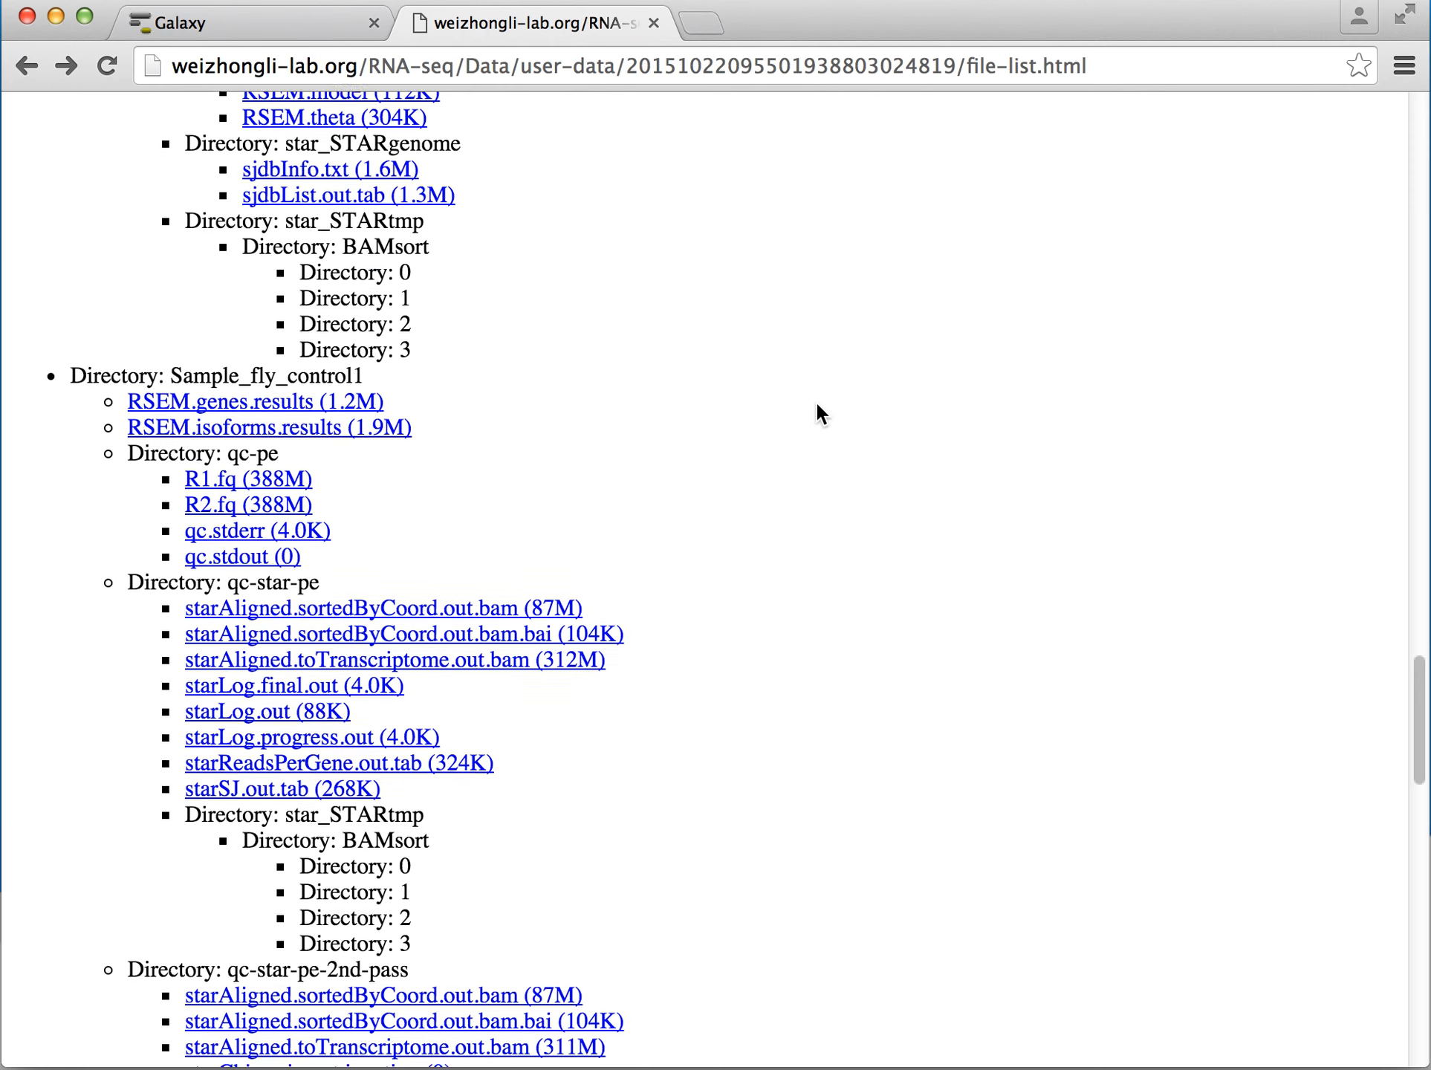
{"action": "scroll", "coordinate": [816, 404], "scroll_direction": "down", "scroll_amount": 17}
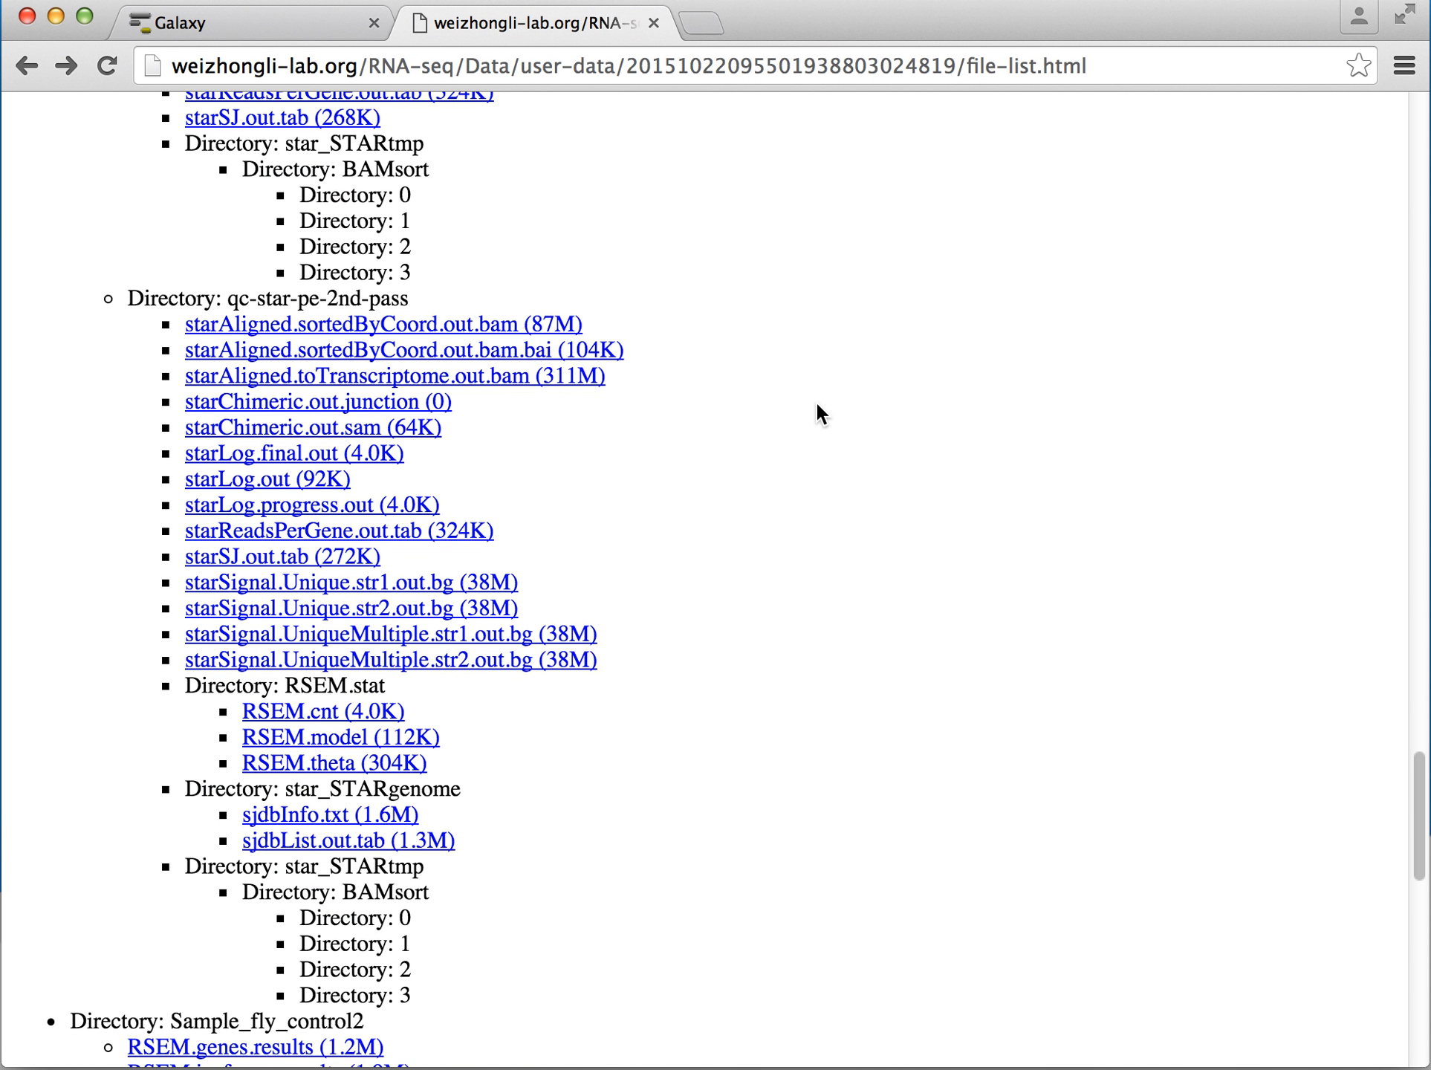
{"action": "scroll", "coordinate": [815, 400], "scroll_direction": "down", "scroll_amount": 12}
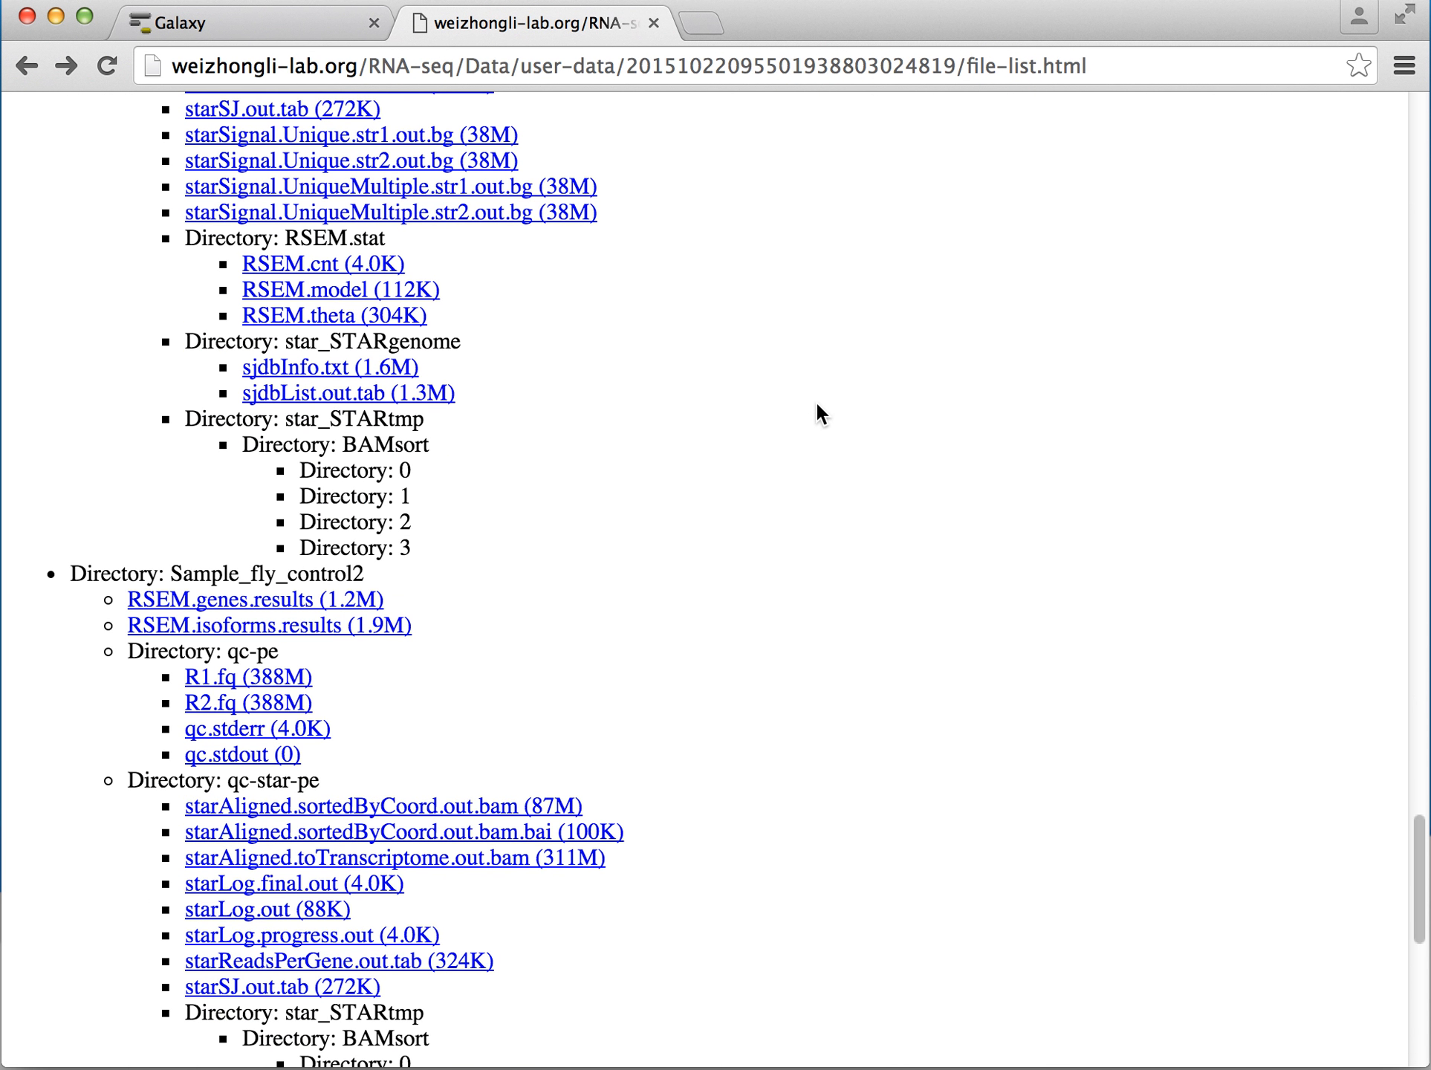
{"action": "scroll", "coordinate": [816, 401], "scroll_direction": "down", "scroll_amount": 10}
{"action": "scroll", "coordinate": [815, 401], "scroll_direction": "up", "scroll_amount": 20}
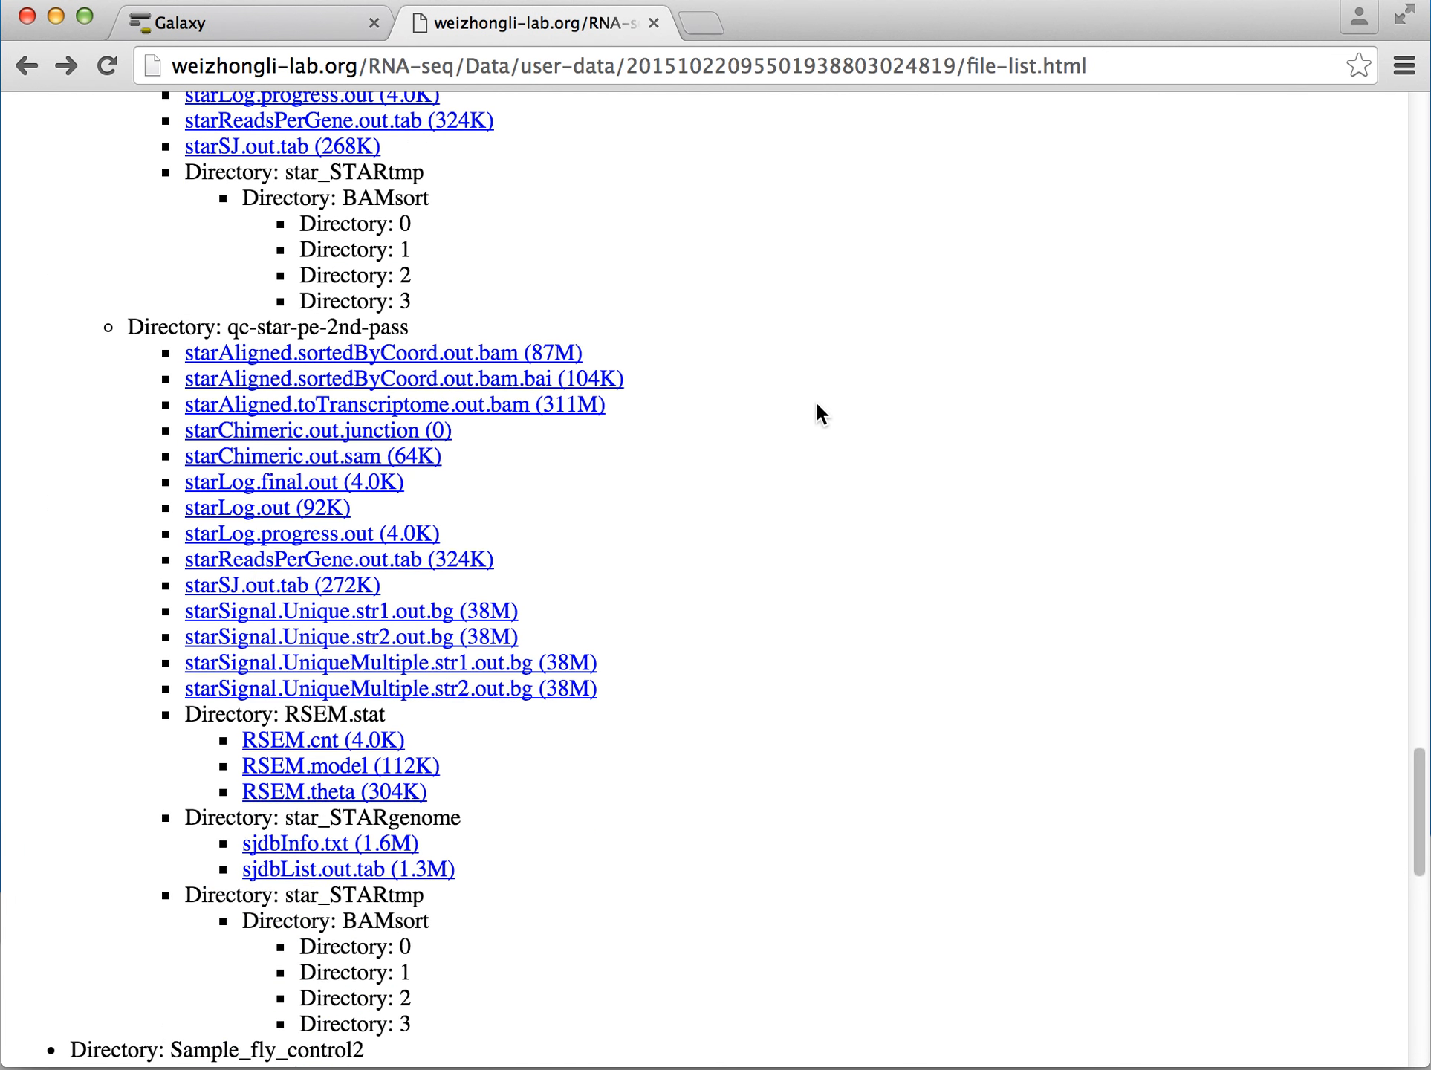
{"action": "scroll", "coordinate": [817, 407], "scroll_direction": "up", "scroll_amount": 20}
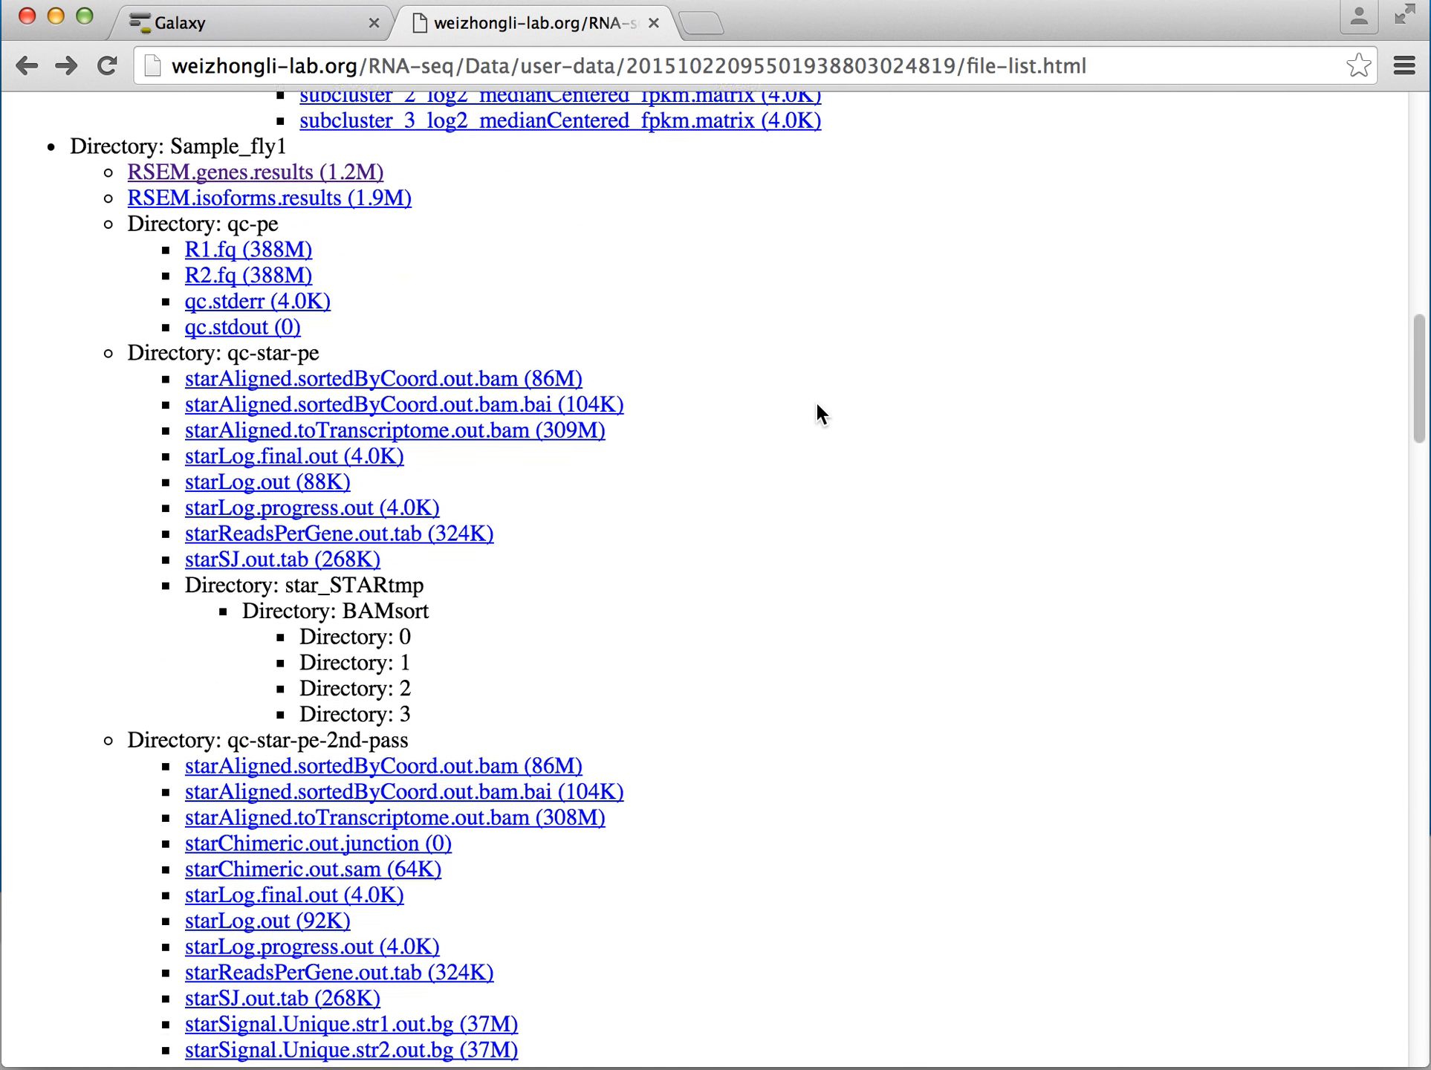
View genes-diff.matrix in the genes-diff directory under post-RSEM-group and return to the file list
{"action": "scroll", "coordinate": [815, 400], "scroll_direction": "up", "scroll_amount": 20}
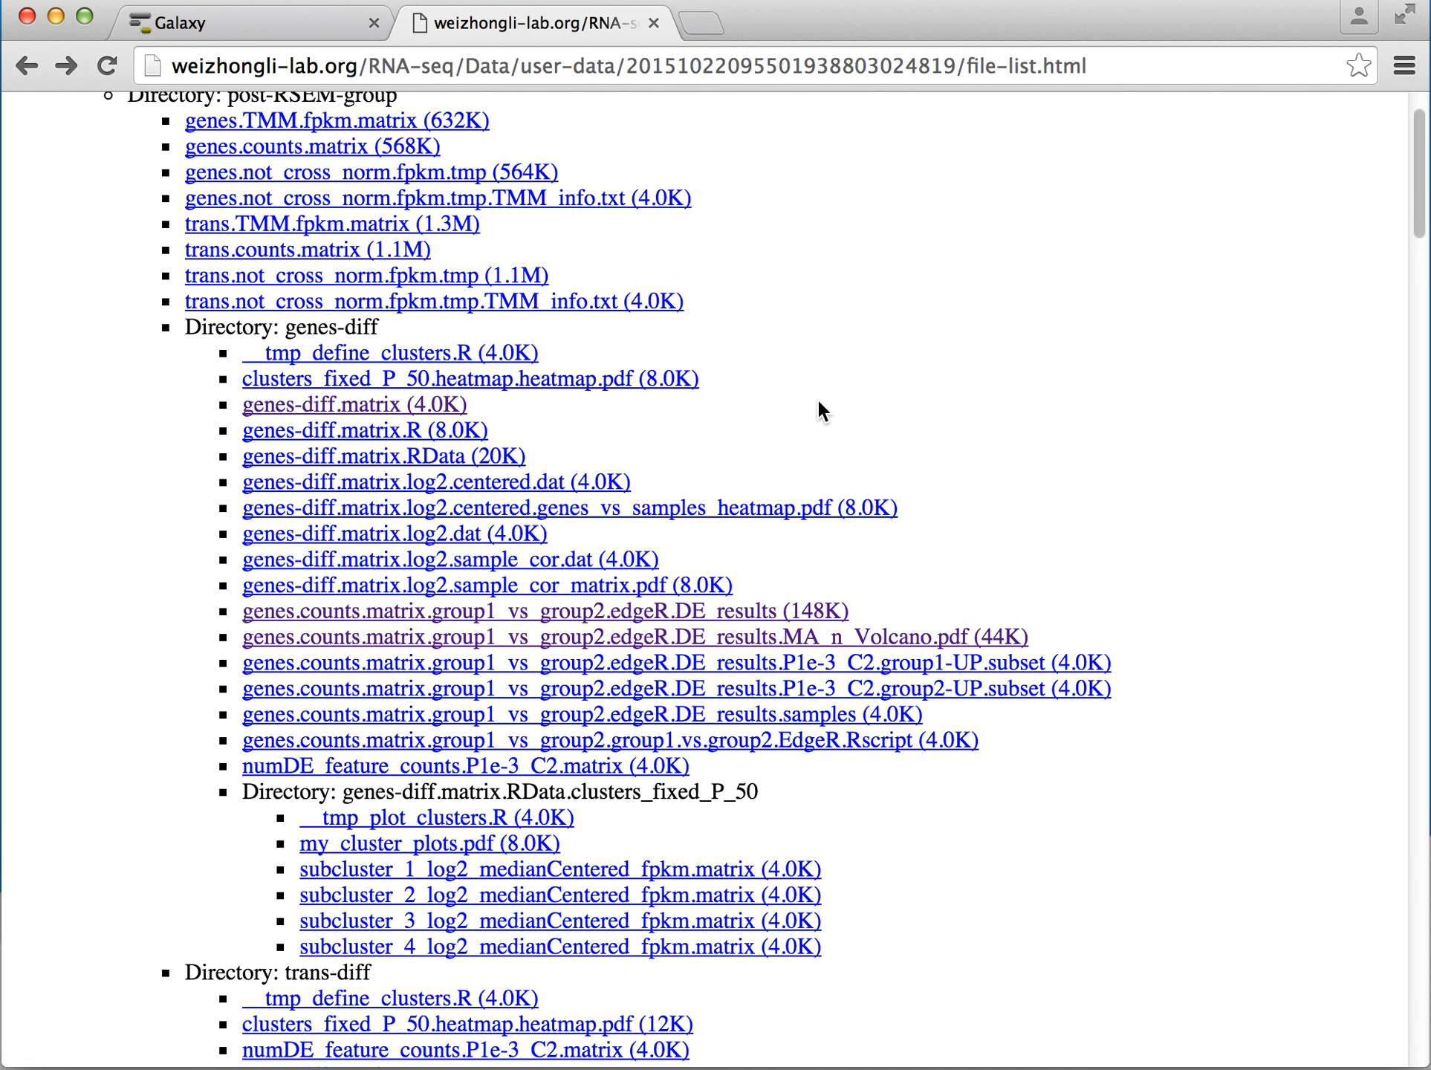
{"action": "scroll", "coordinate": [817, 404], "scroll_direction": "up", "scroll_amount": 1}
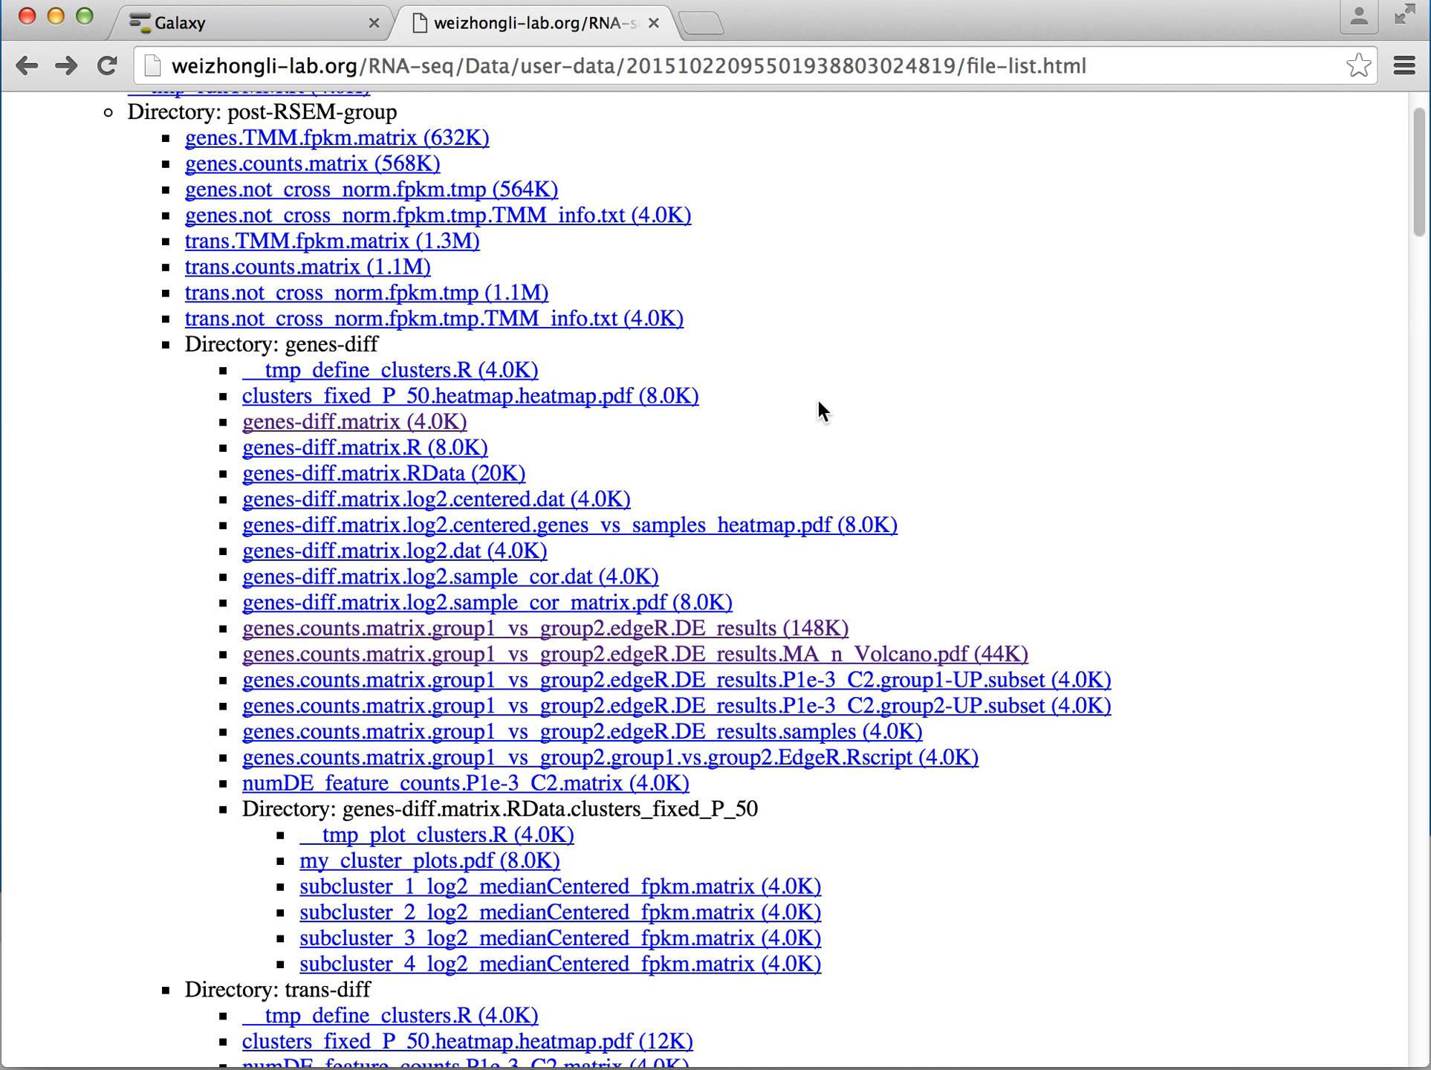
{"action": "scroll", "coordinate": [934, 390], "scroll_direction": "up", "scroll_amount": 1}
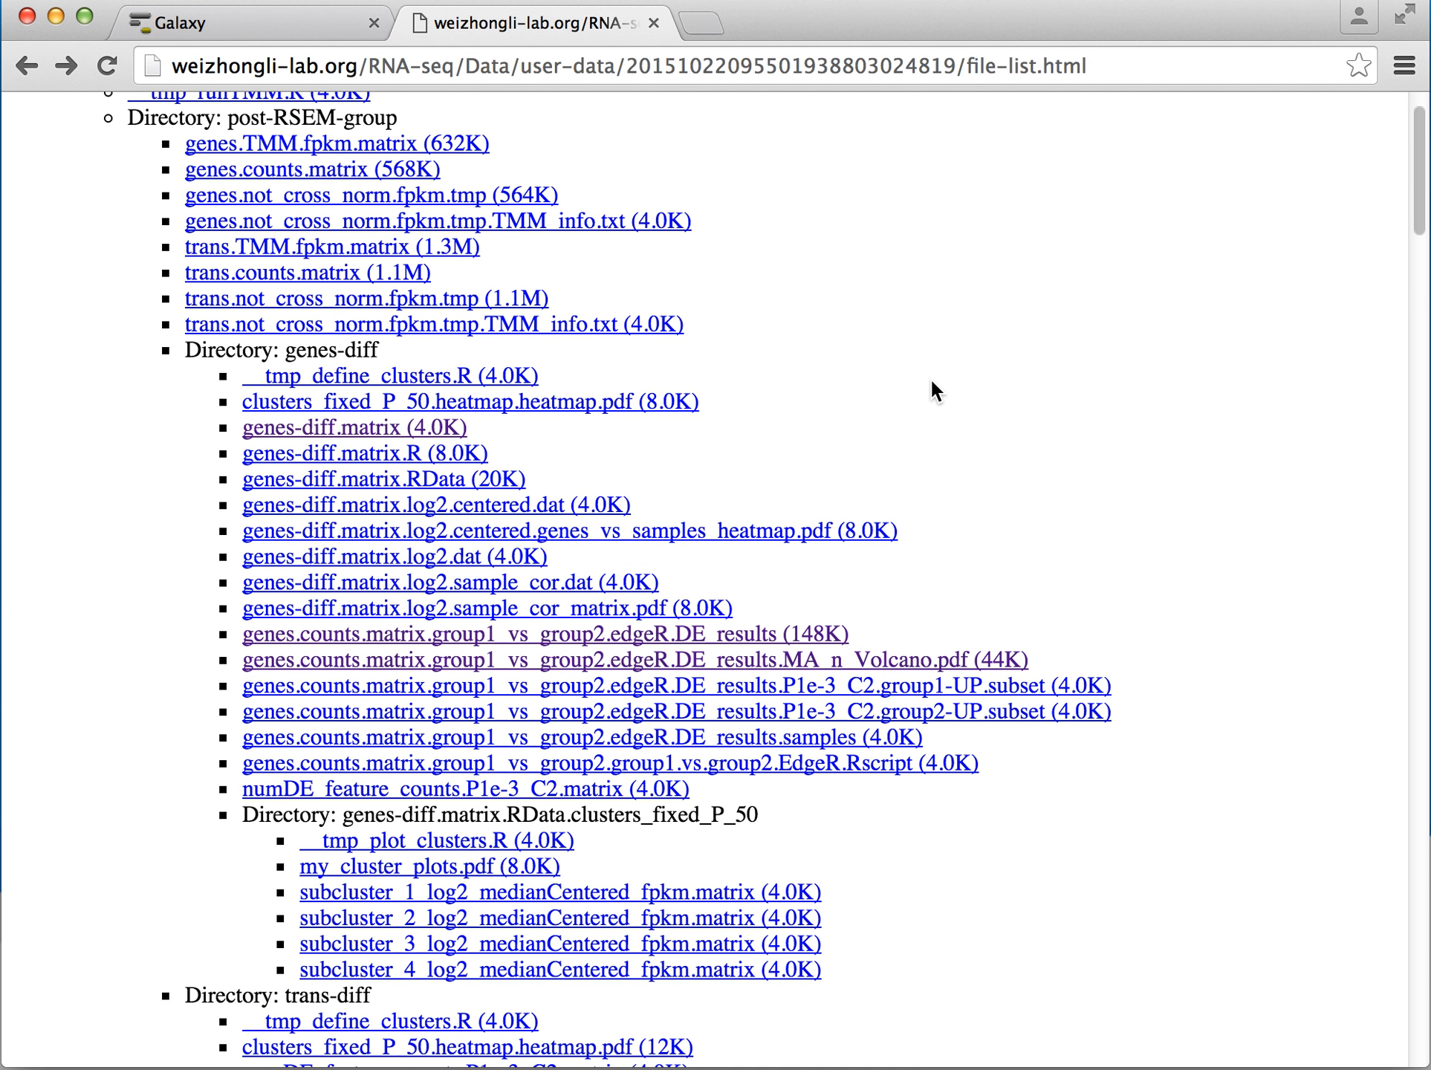
{"action": "left_click", "coordinate": [346, 431]}
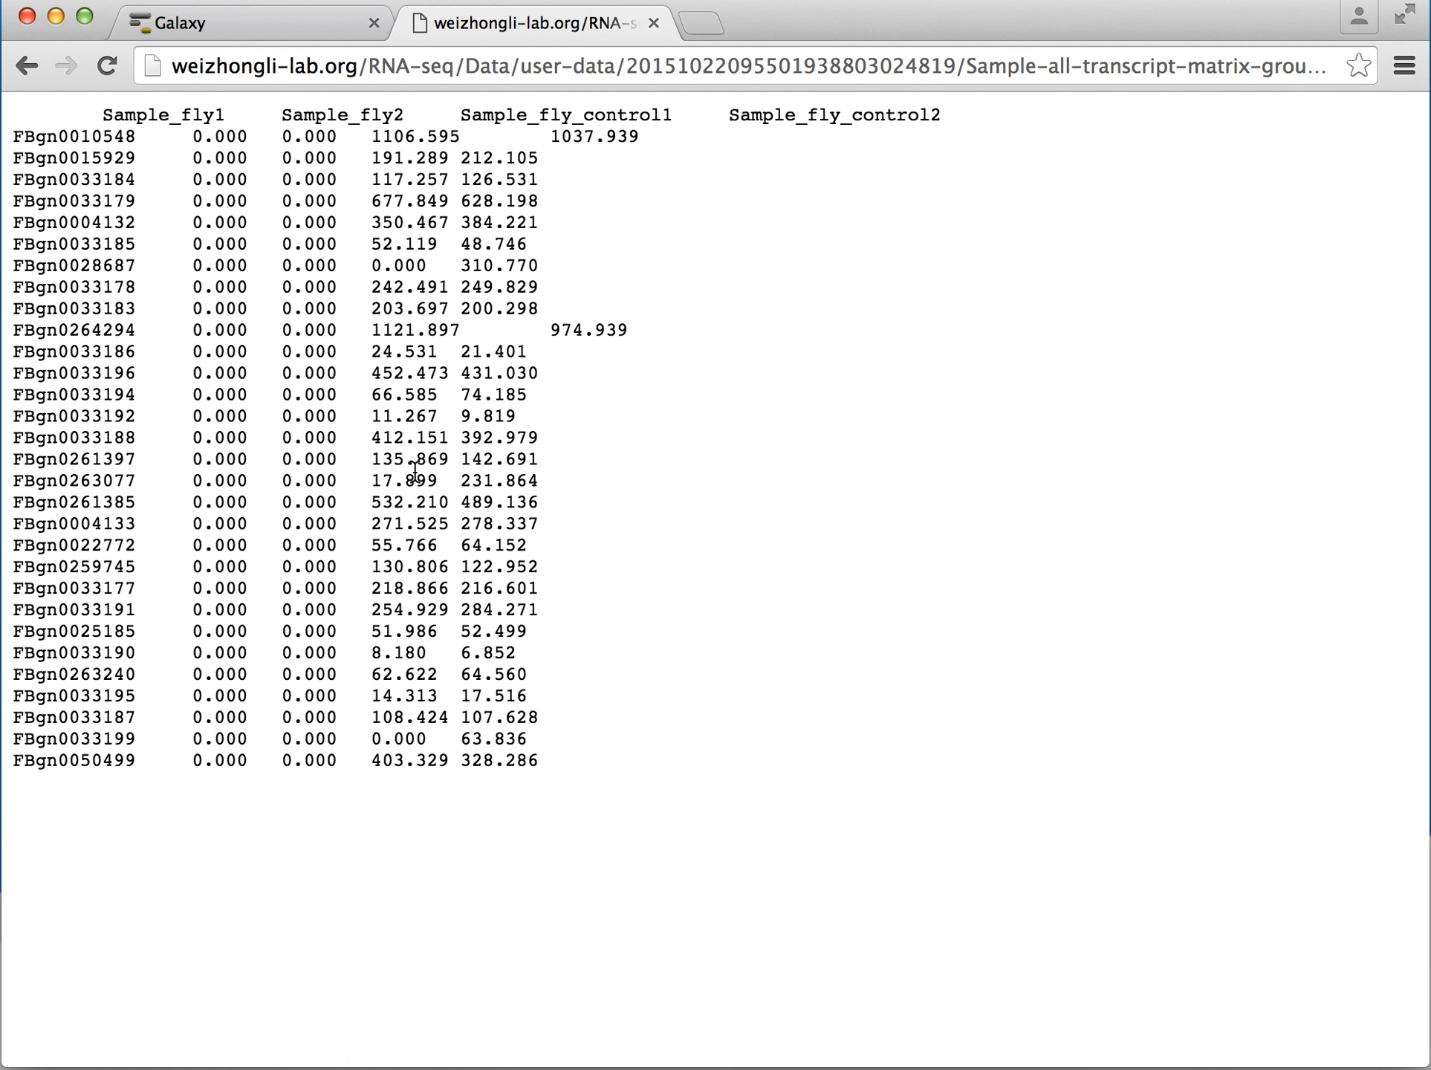
{"action": "left_click", "coordinate": [32, 64]}
View the group1_vs_group2 edgeR.DE_results table and its MA_n_Volcano.pdf plots in the genes-diff directory, and return to the file list
{"action": "scroll", "coordinate": [1047, 443], "scroll_direction": "down", "scroll_amount": 5}
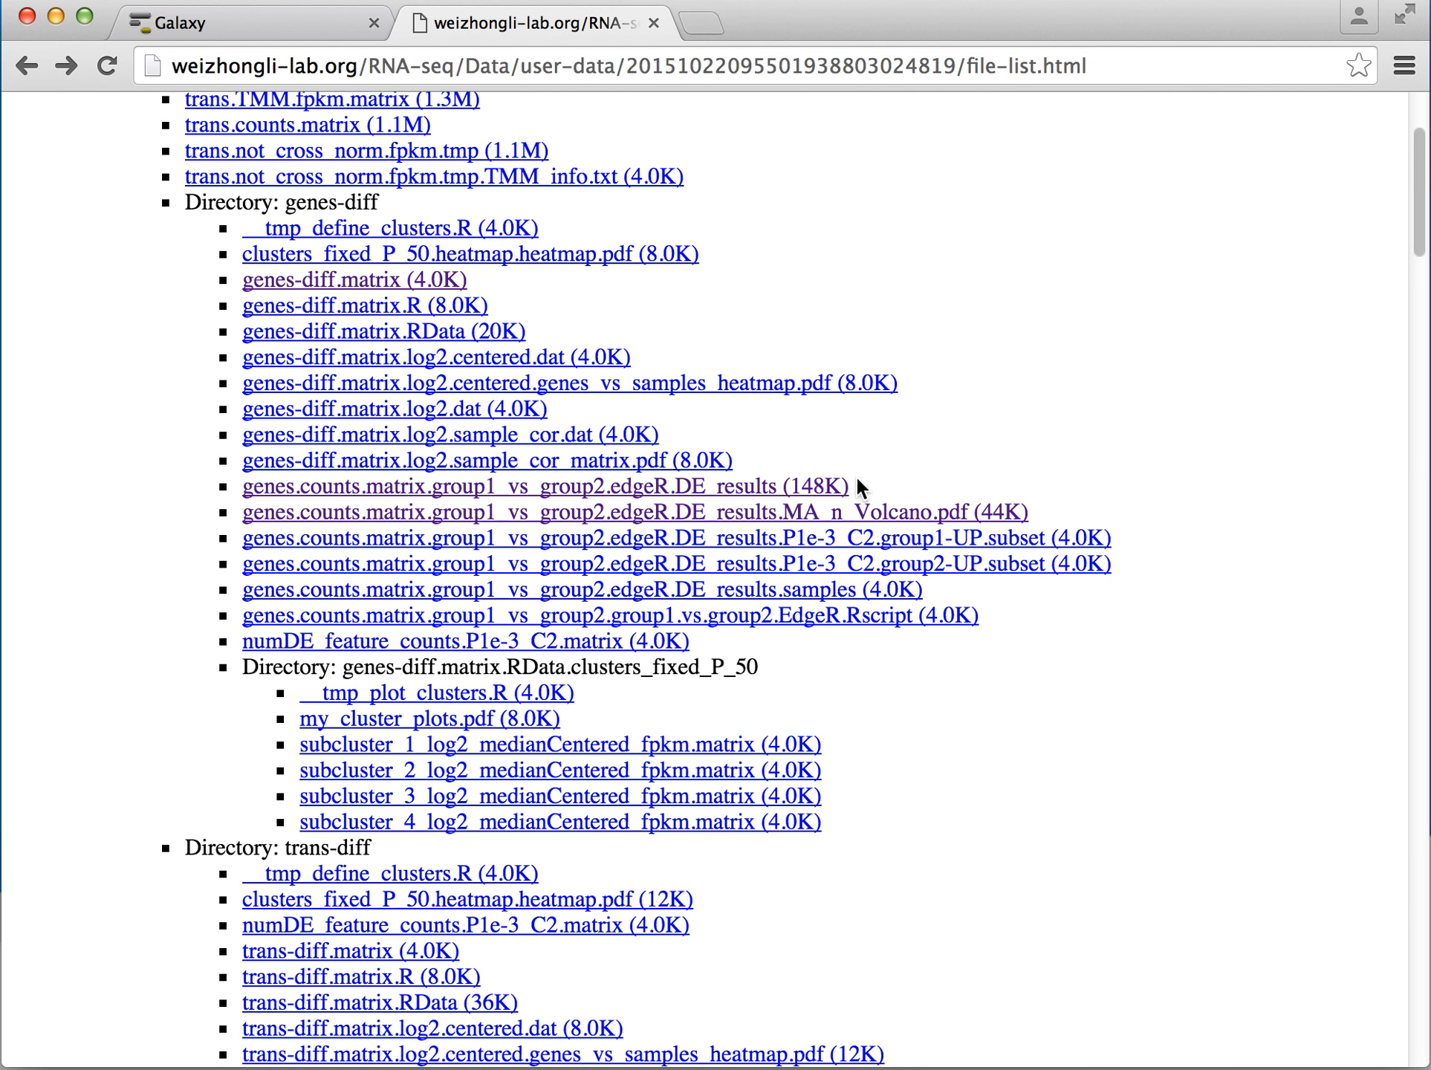
{"action": "left_click", "coordinate": [740, 490]}
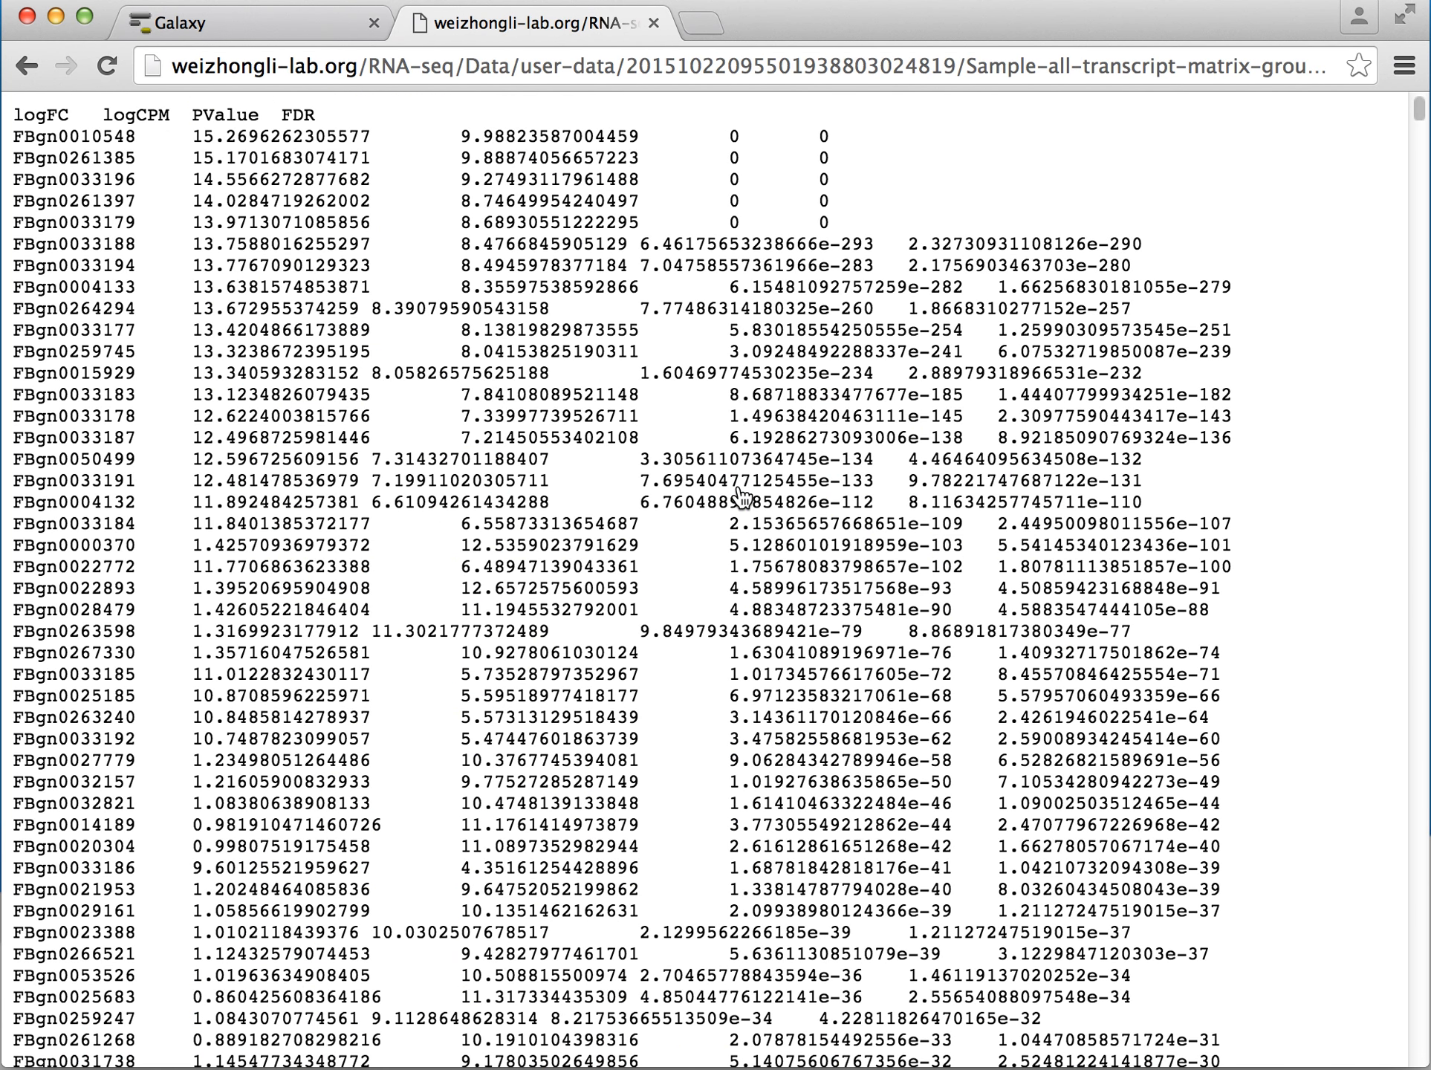
{"action": "left_click", "coordinate": [26, 65]}
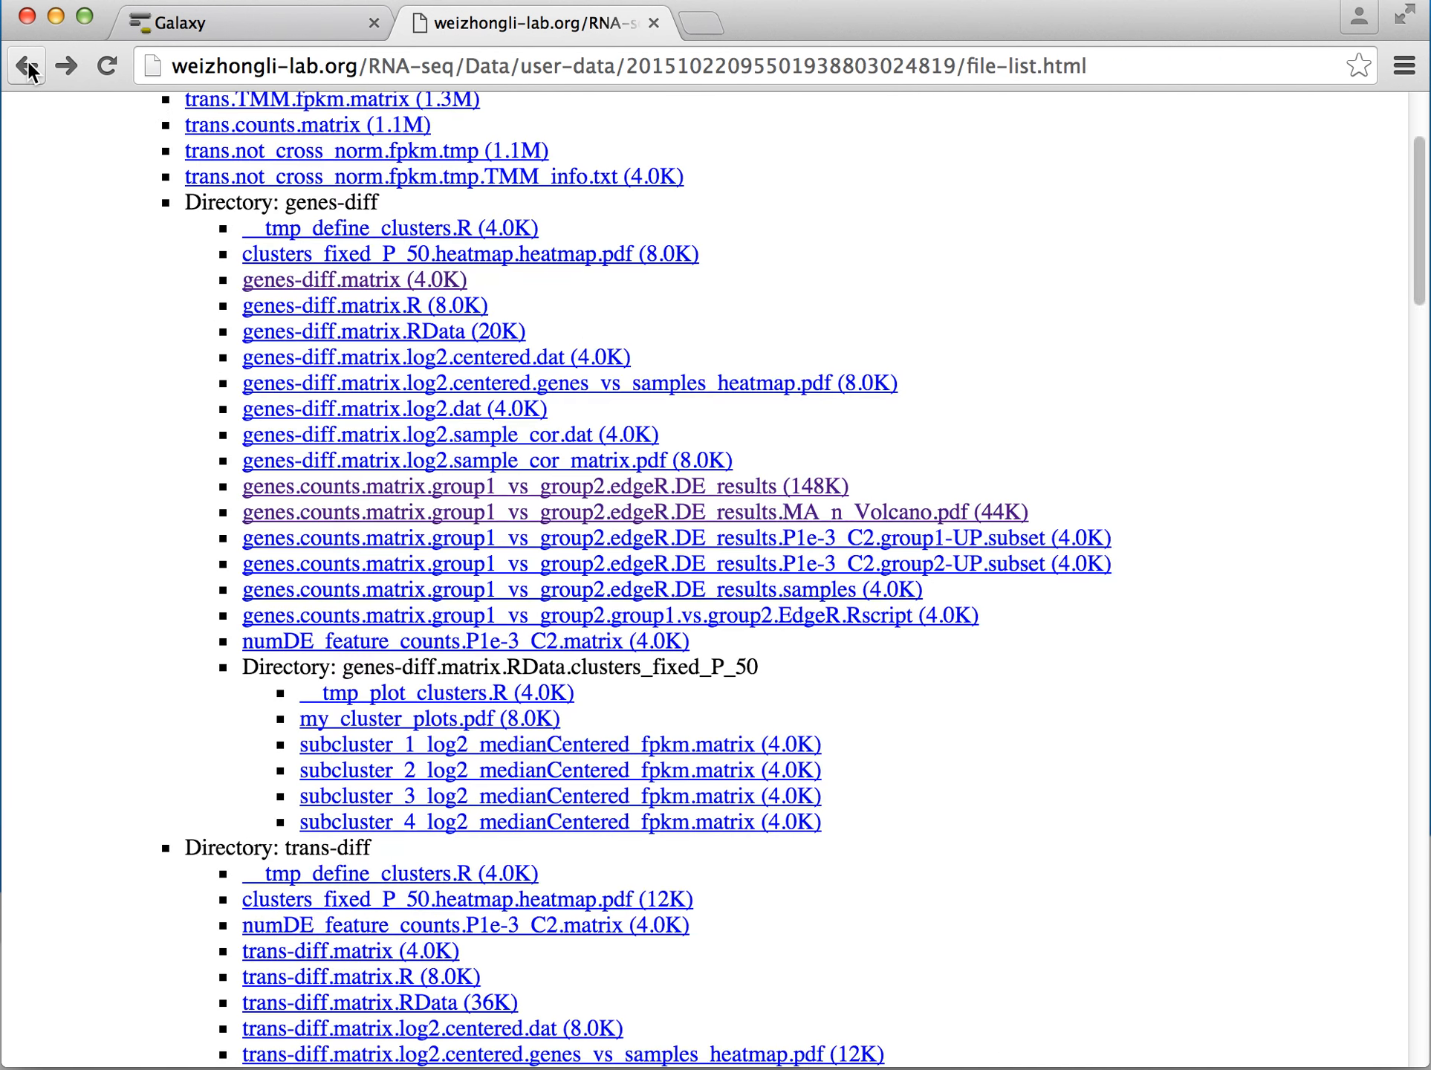
{"action": "left_click", "coordinate": [770, 513]}
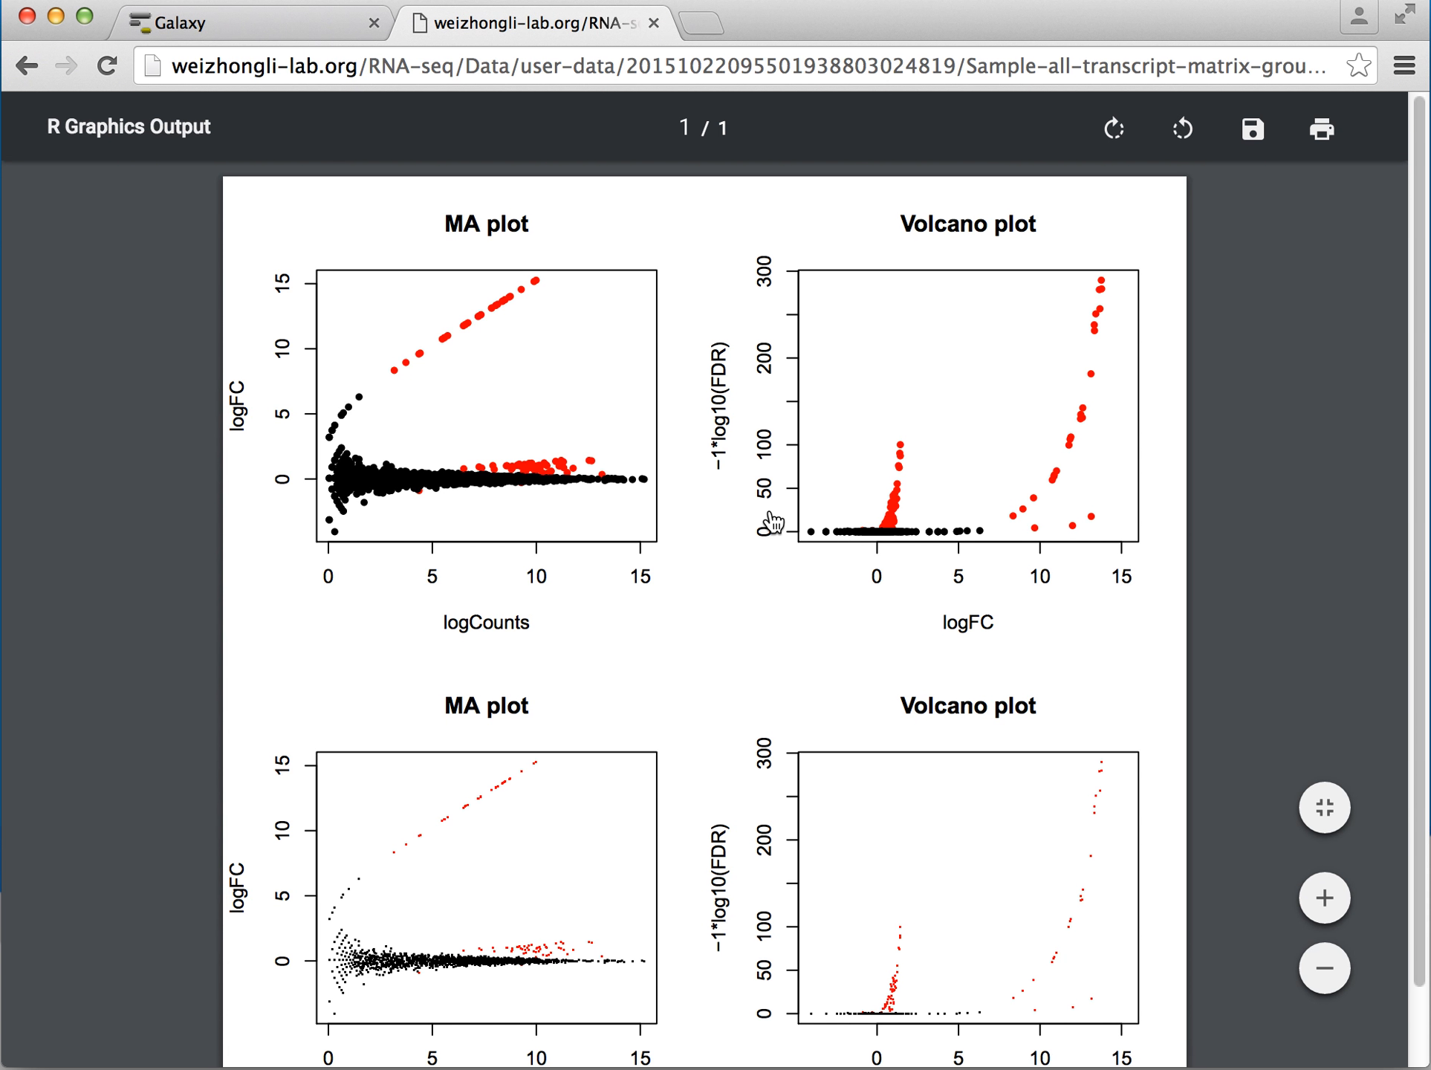
{"action": "left_click", "coordinate": [26, 67]}
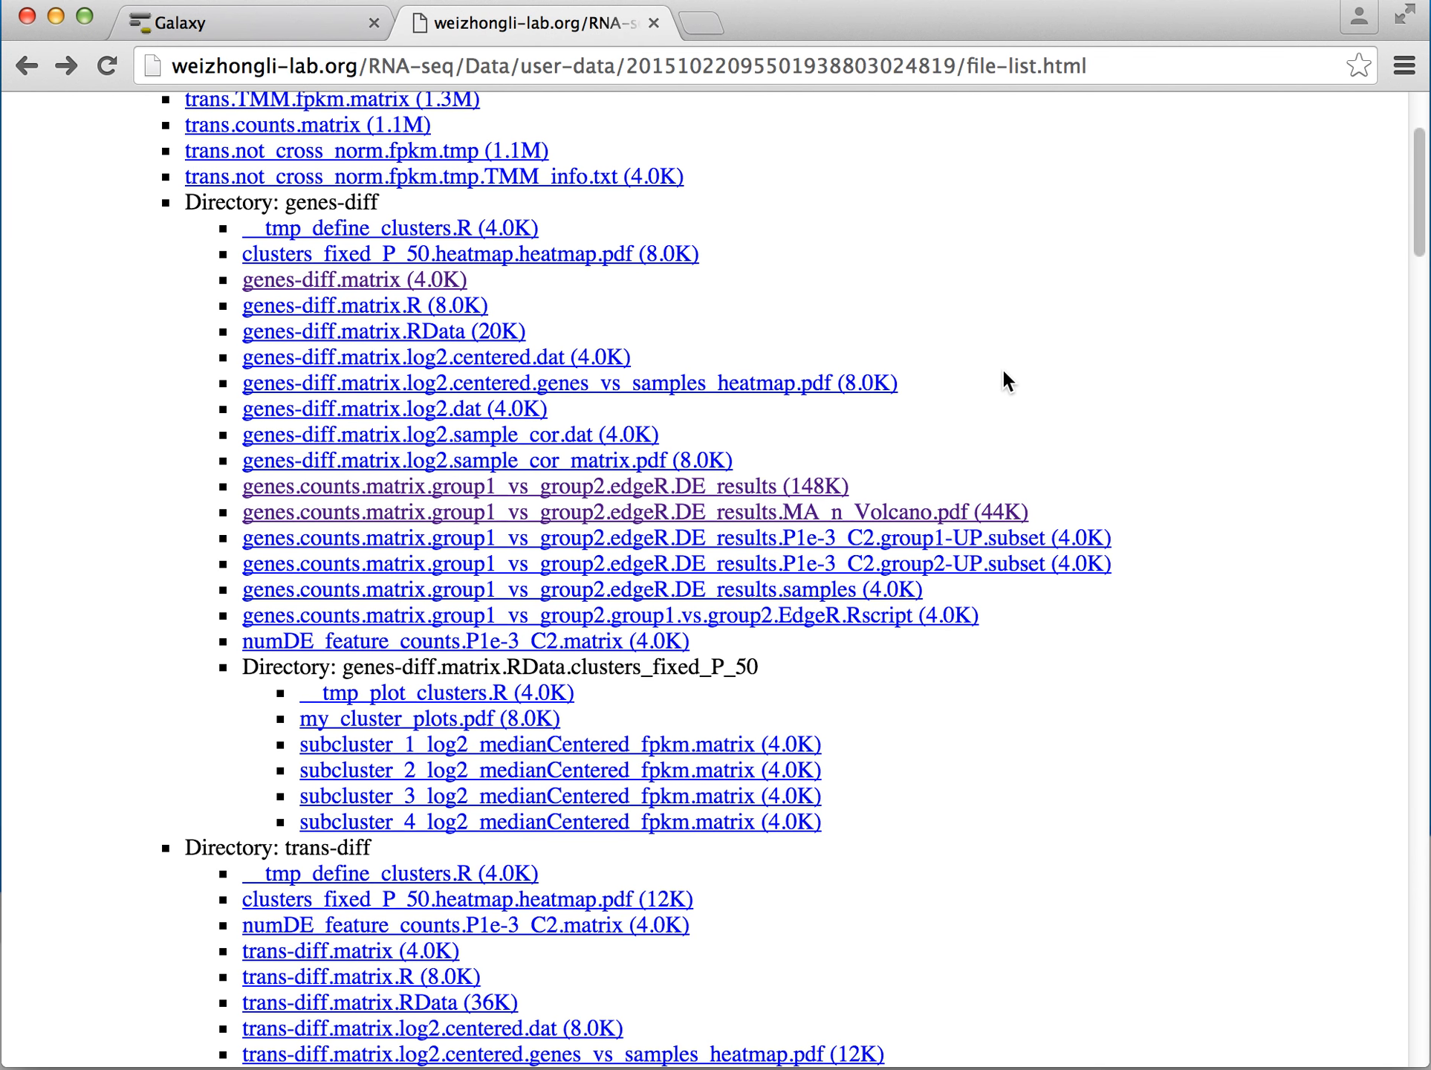
Review the start of the file list, switch to the completed job's page in Galaxy, and return to the file list
{"action": "scroll", "coordinate": [1007, 382], "scroll_direction": "up", "scroll_amount": 3}
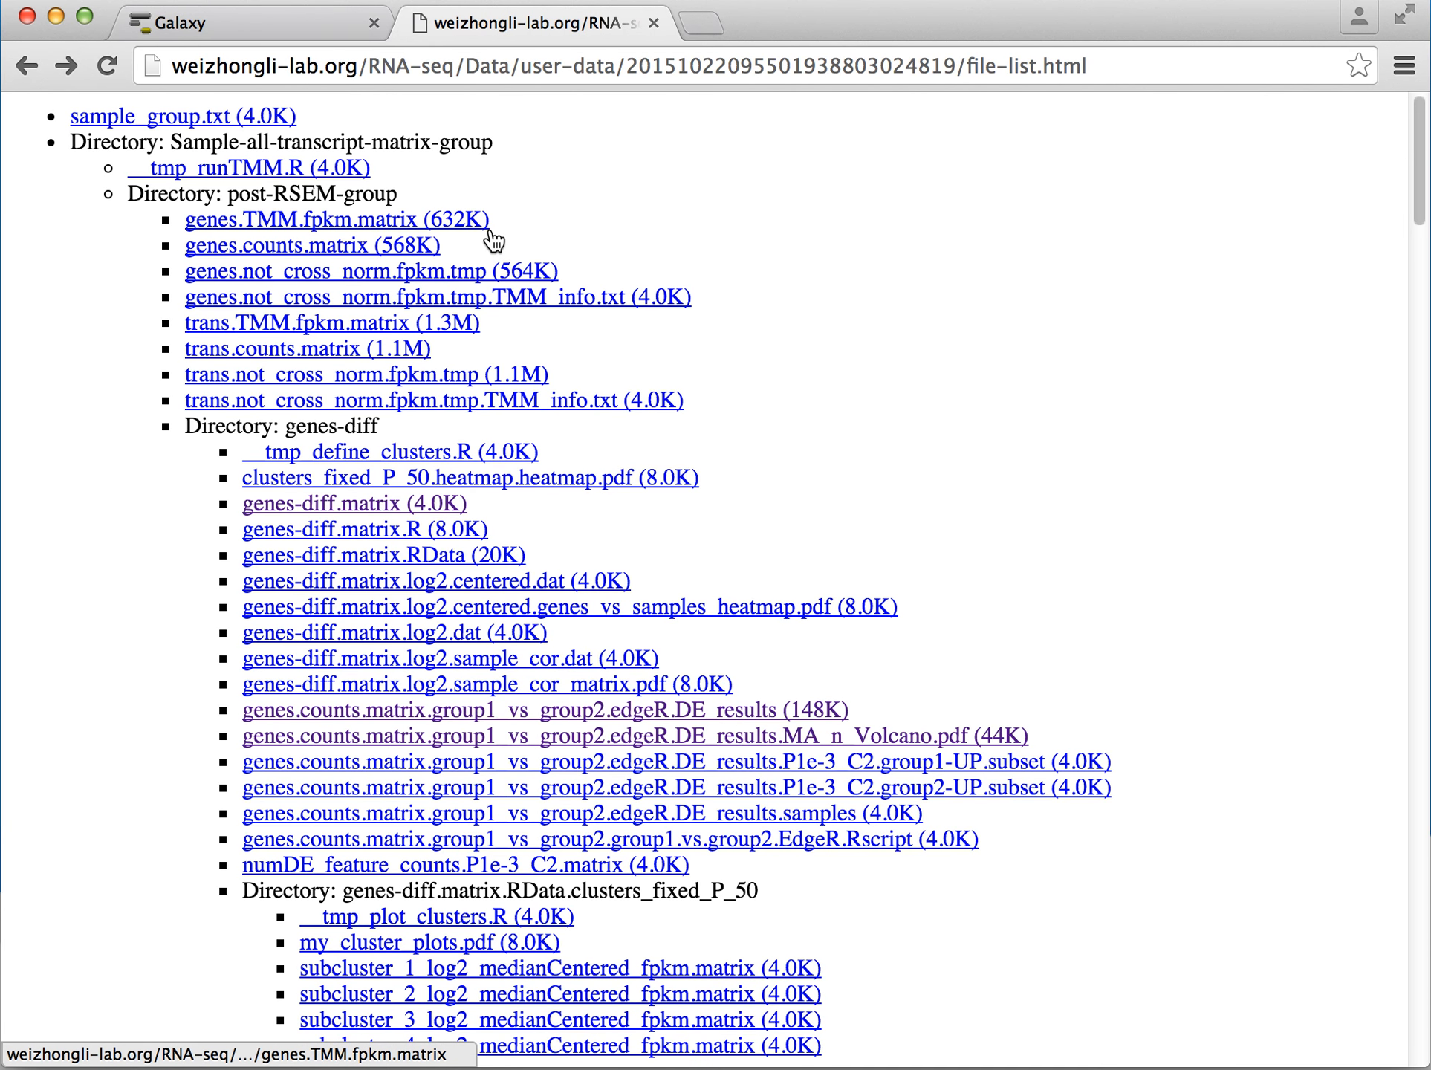
{"action": "left_click", "coordinate": [285, 26]}
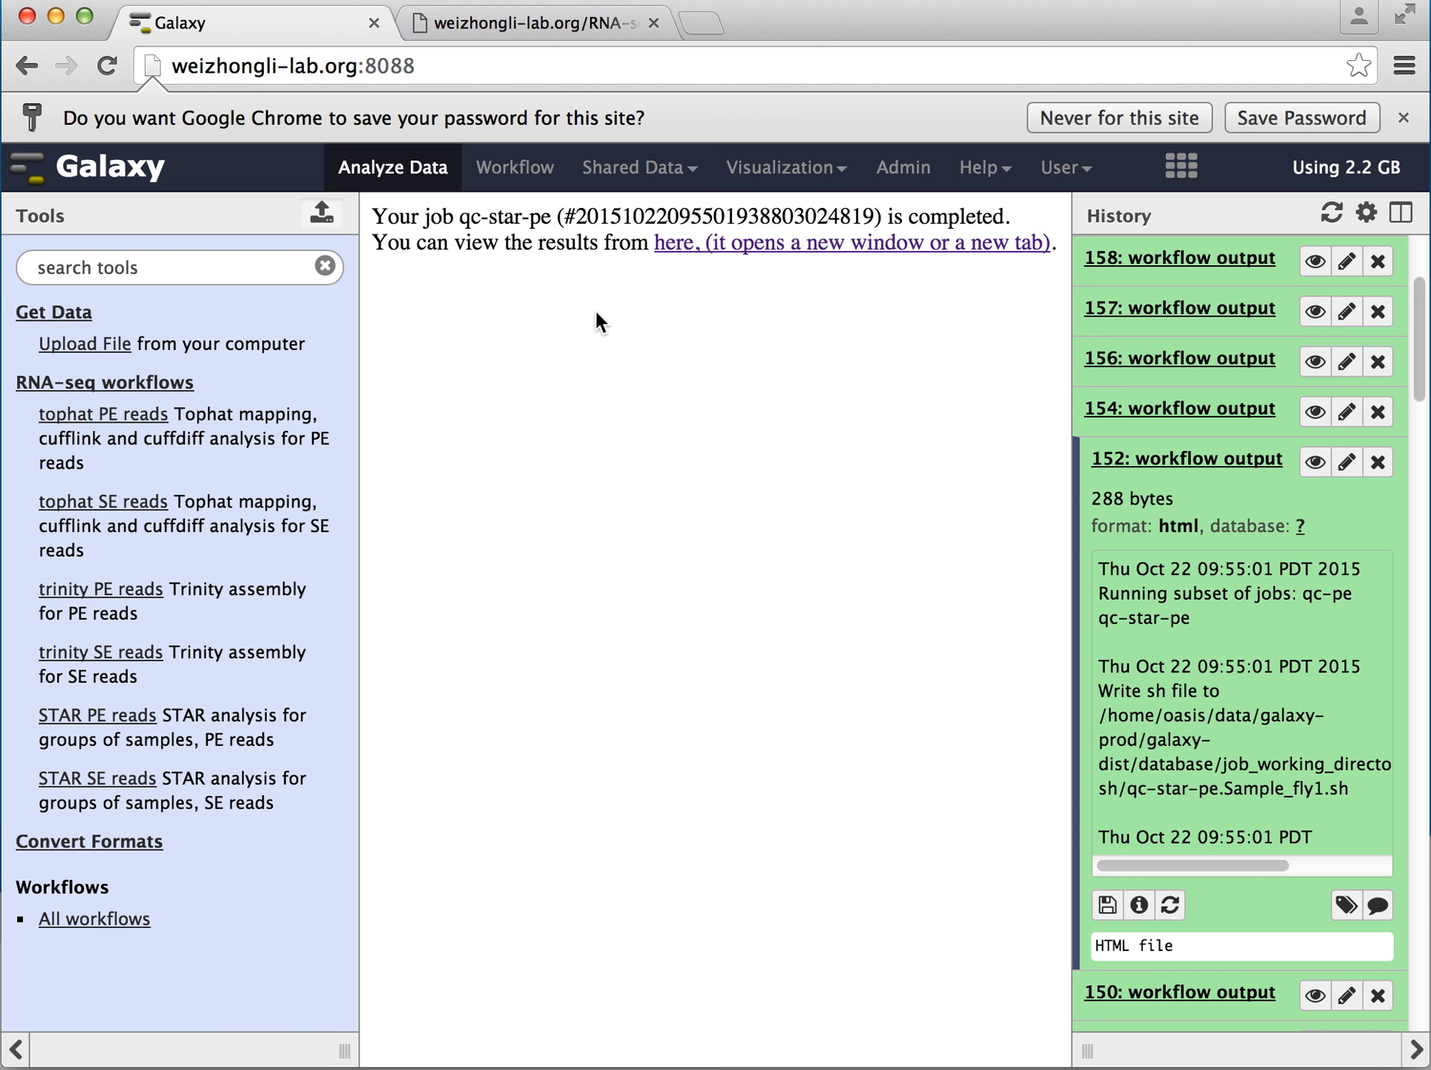
{"action": "left_click", "coordinate": [529, 21]}
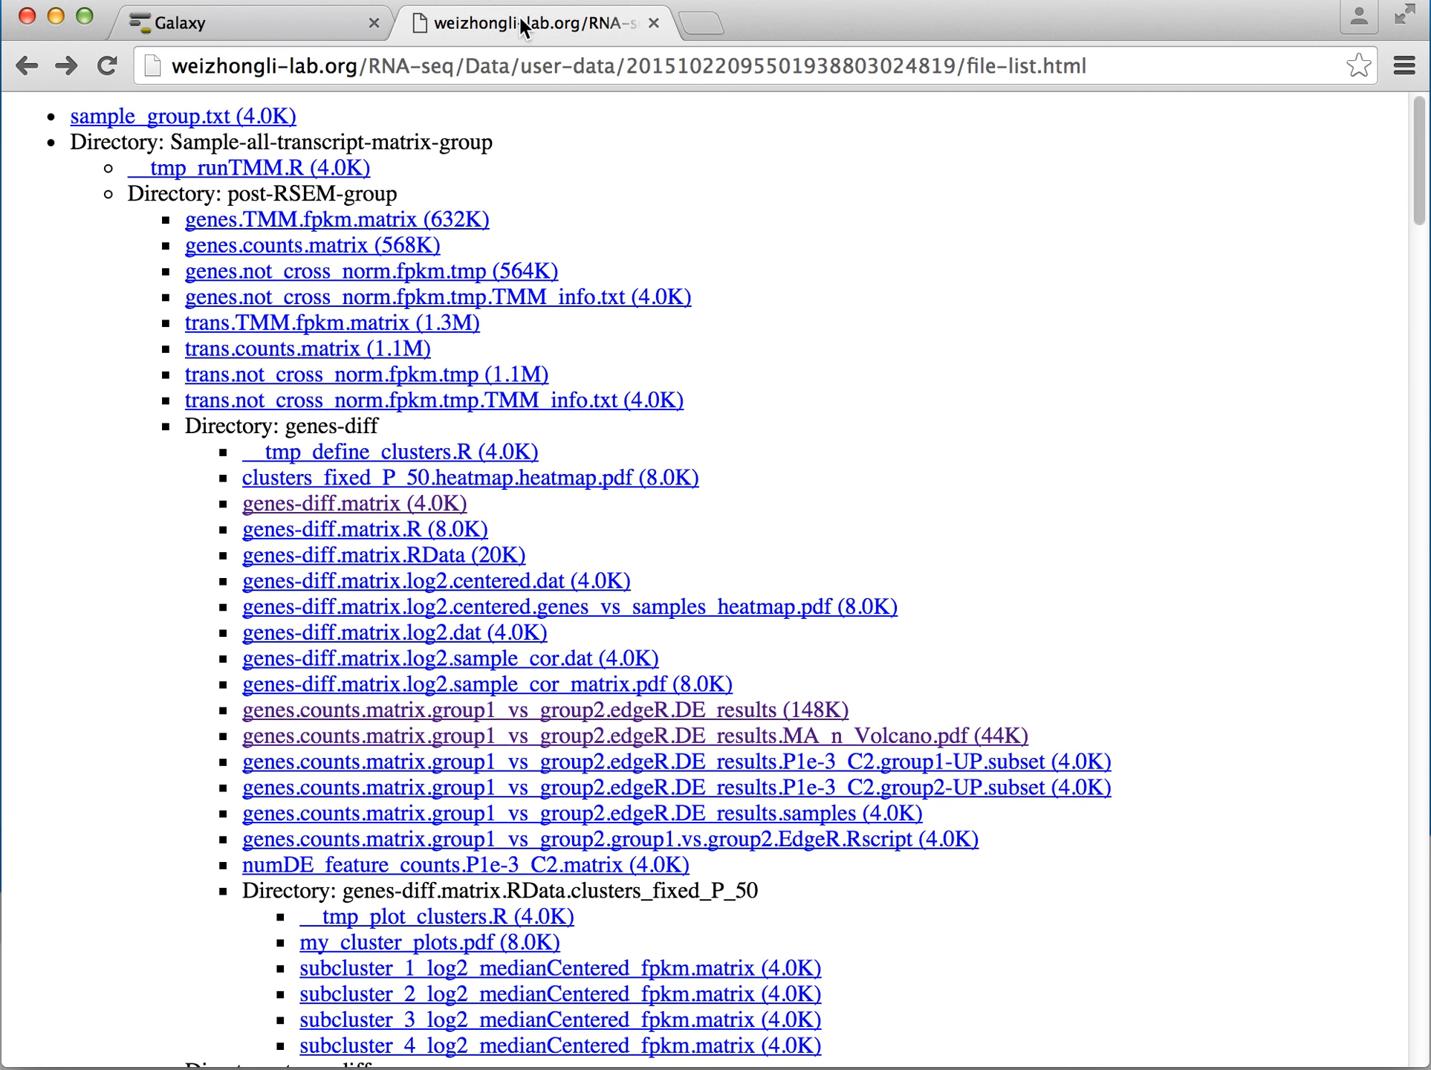
Return to the completed job's page, view the RNA-seq web portal User's Guide, and go back to the job page
{"action": "left_click", "coordinate": [20, 64]}
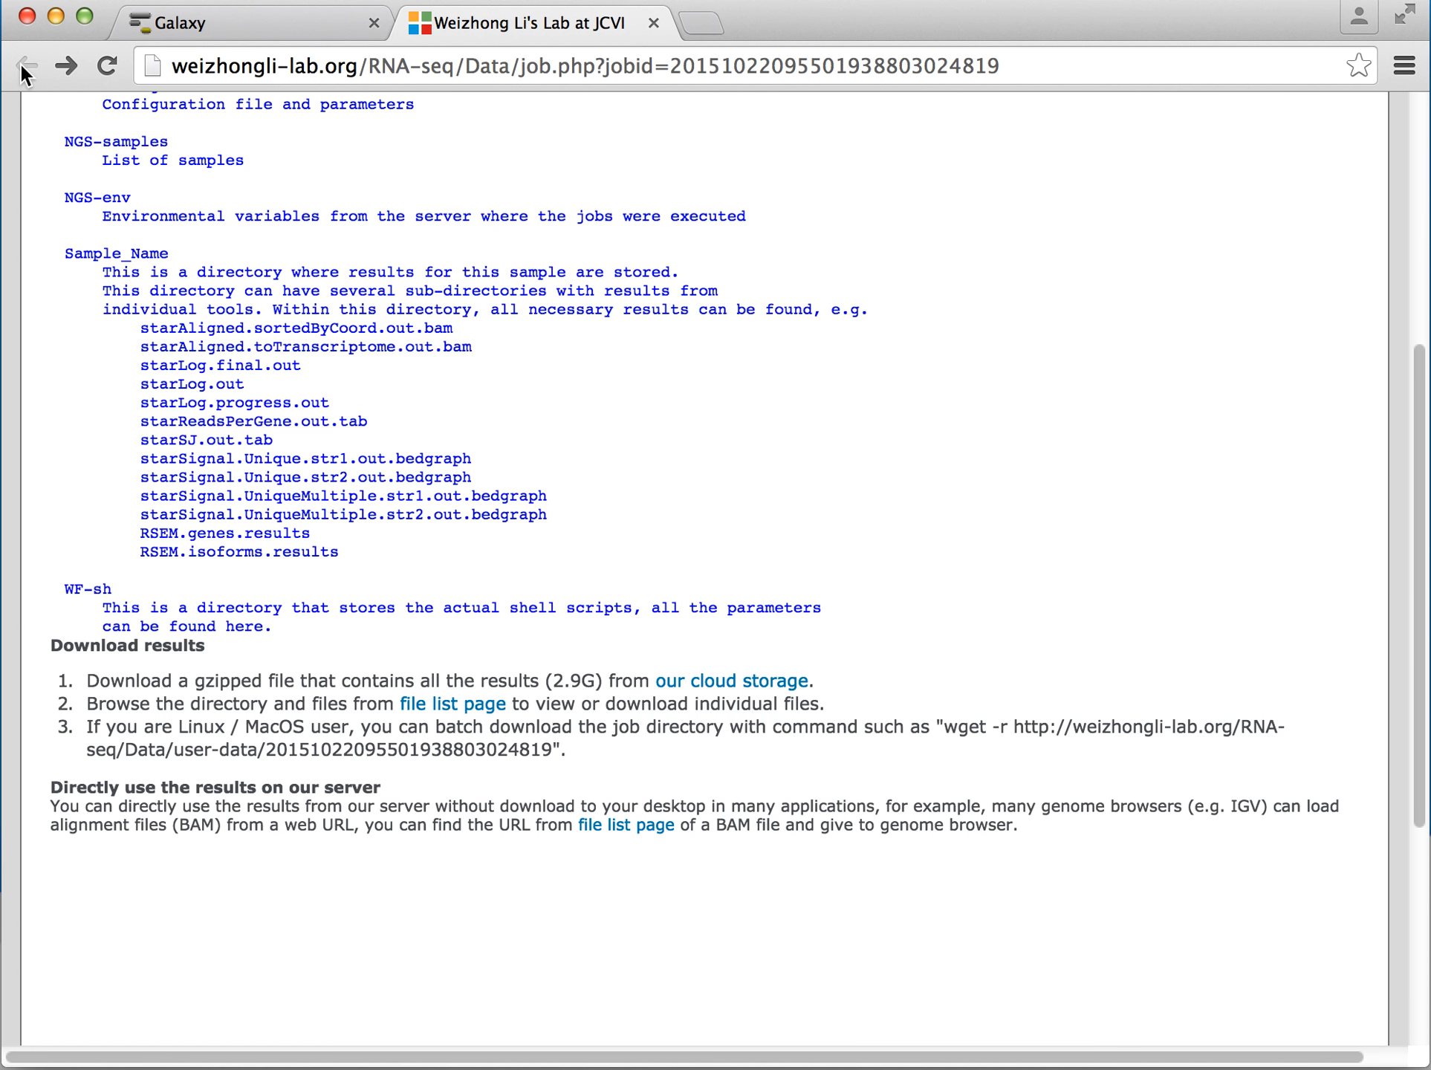
{"action": "left_click_drag", "start_coordinate": [1415, 462], "coordinate": [1397, 172]}
{"action": "left_click", "coordinate": [1228, 235]}
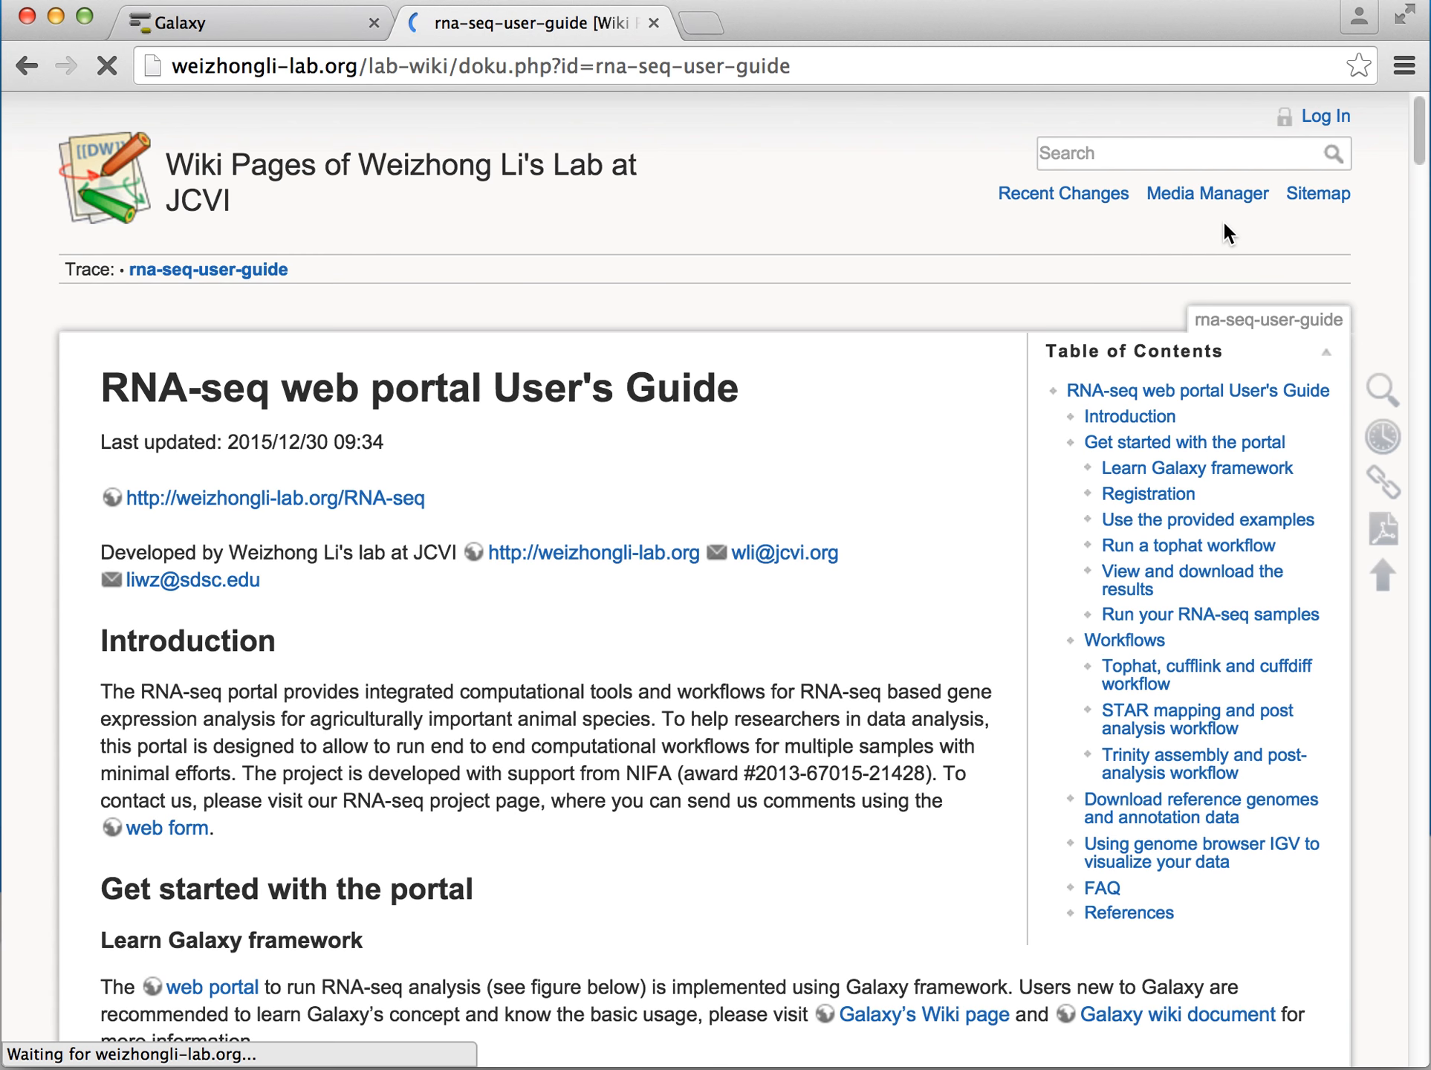
{"action": "left_click", "coordinate": [1421, 145]}
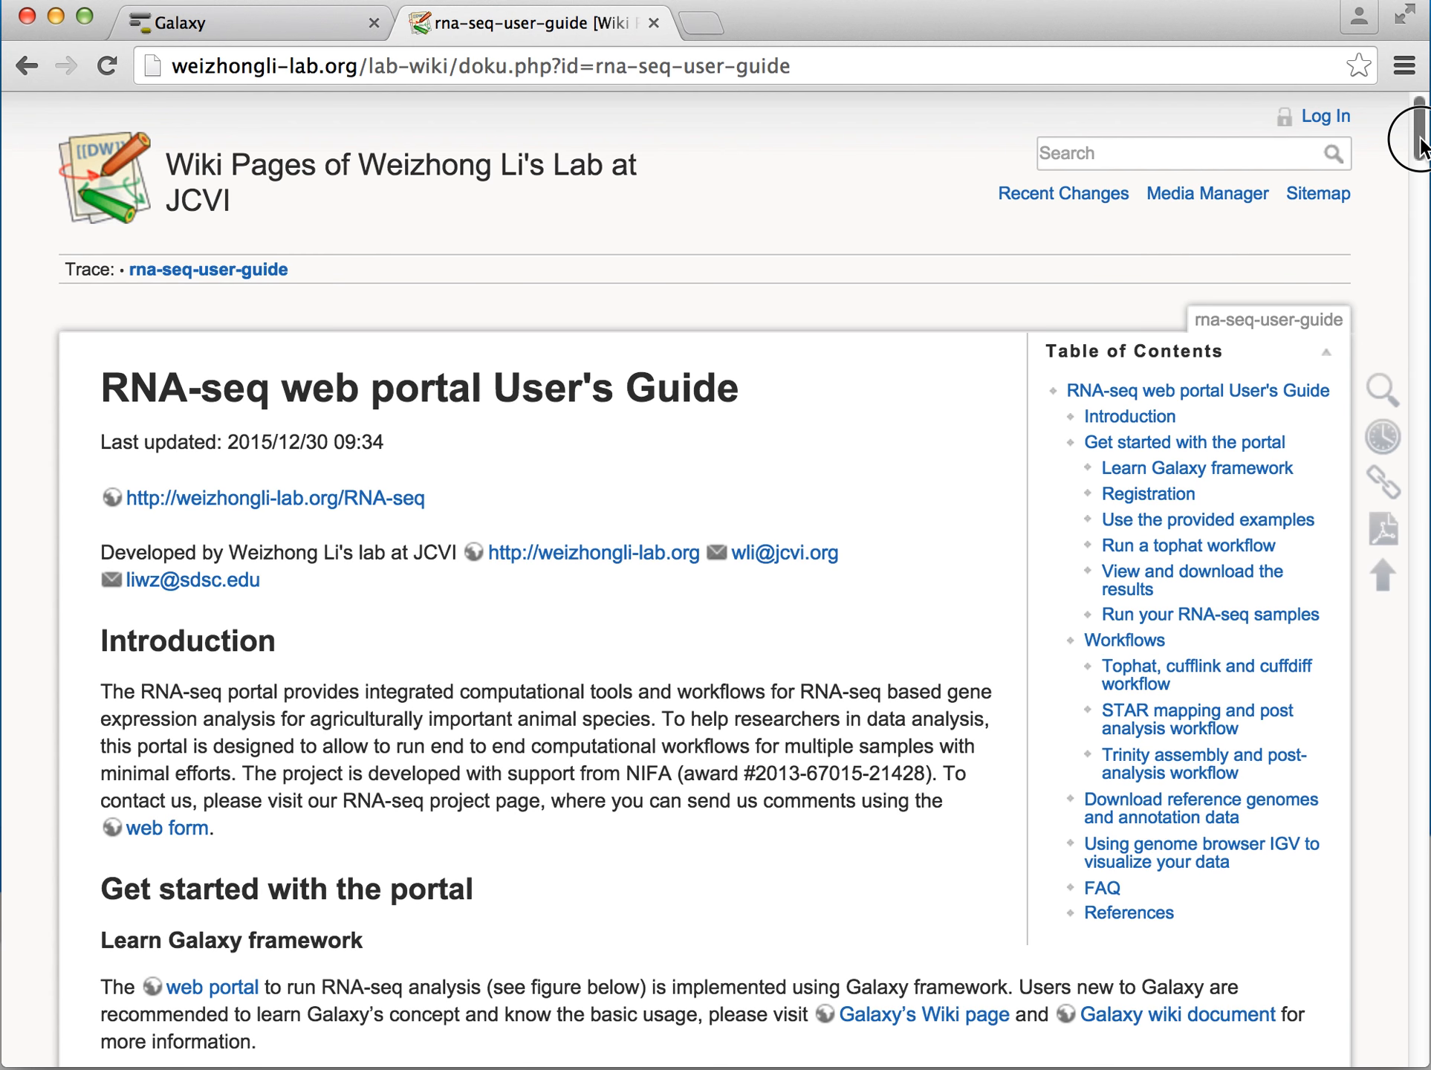
{"action": "mouse_move", "coordinate": [1421, 145]}
{"action": "left_mouse_down"}
{"action": "mouse_move", "coordinate": [1420, 554]}
{"action": "mouse_move", "coordinate": [1421, 133]}
{"action": "left_mouse_up"}
{"action": "left_click", "coordinate": [27, 67]}
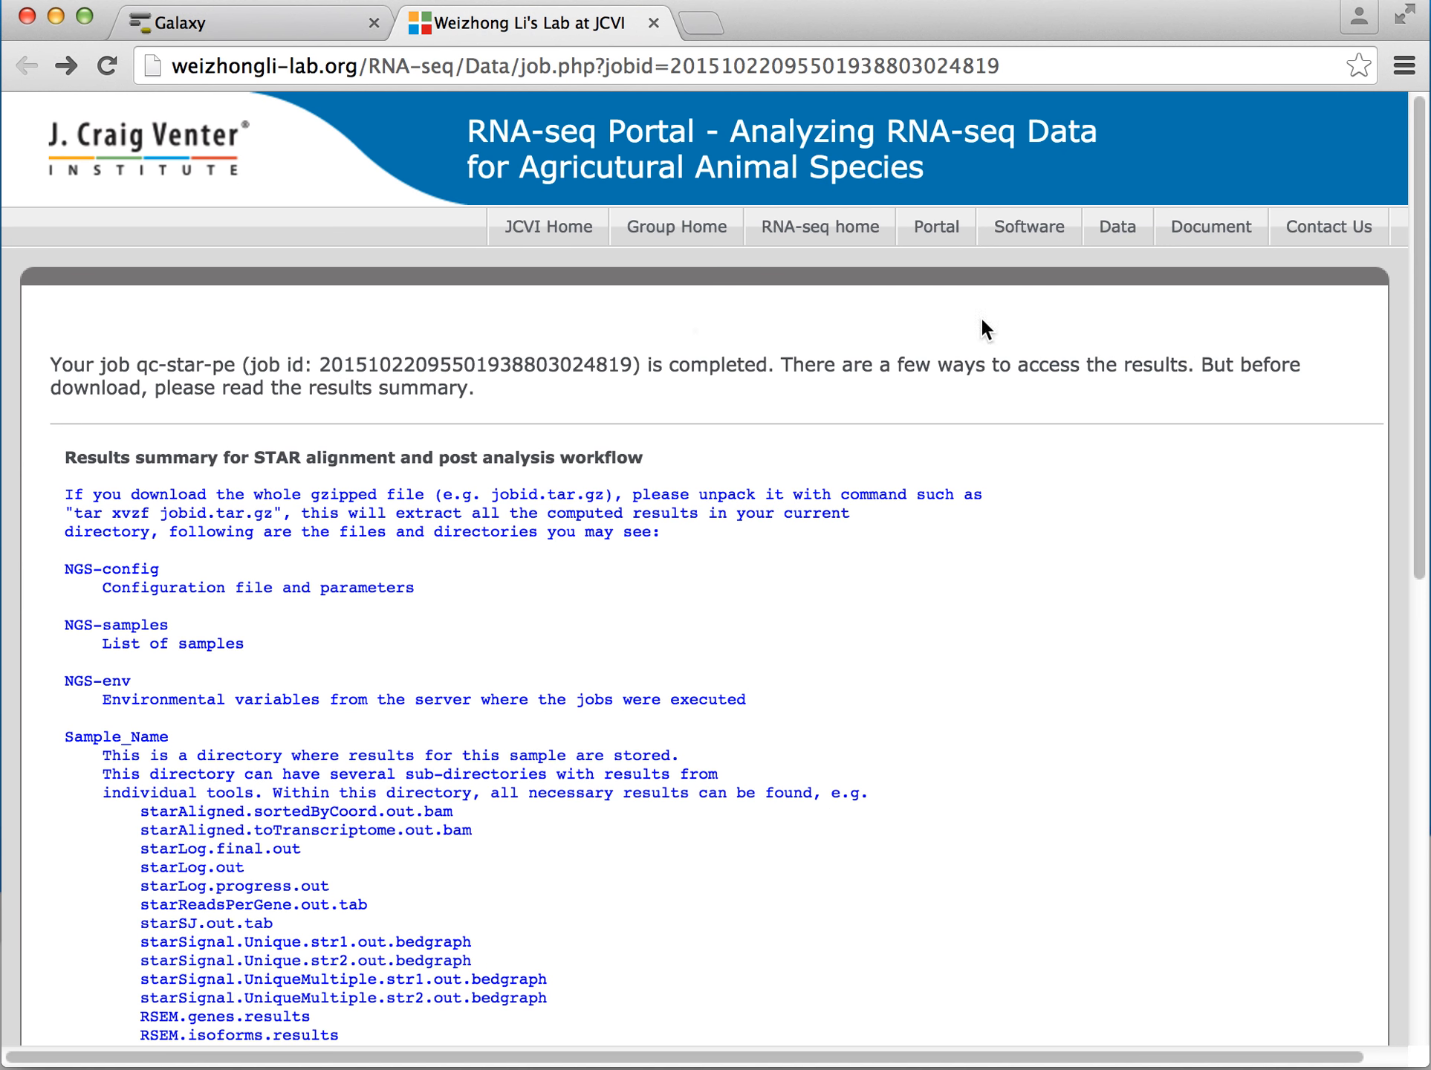
View the RNA-seq portal's contact form and return to the completed job's page
{"action": "left_click", "coordinate": [1327, 235]}
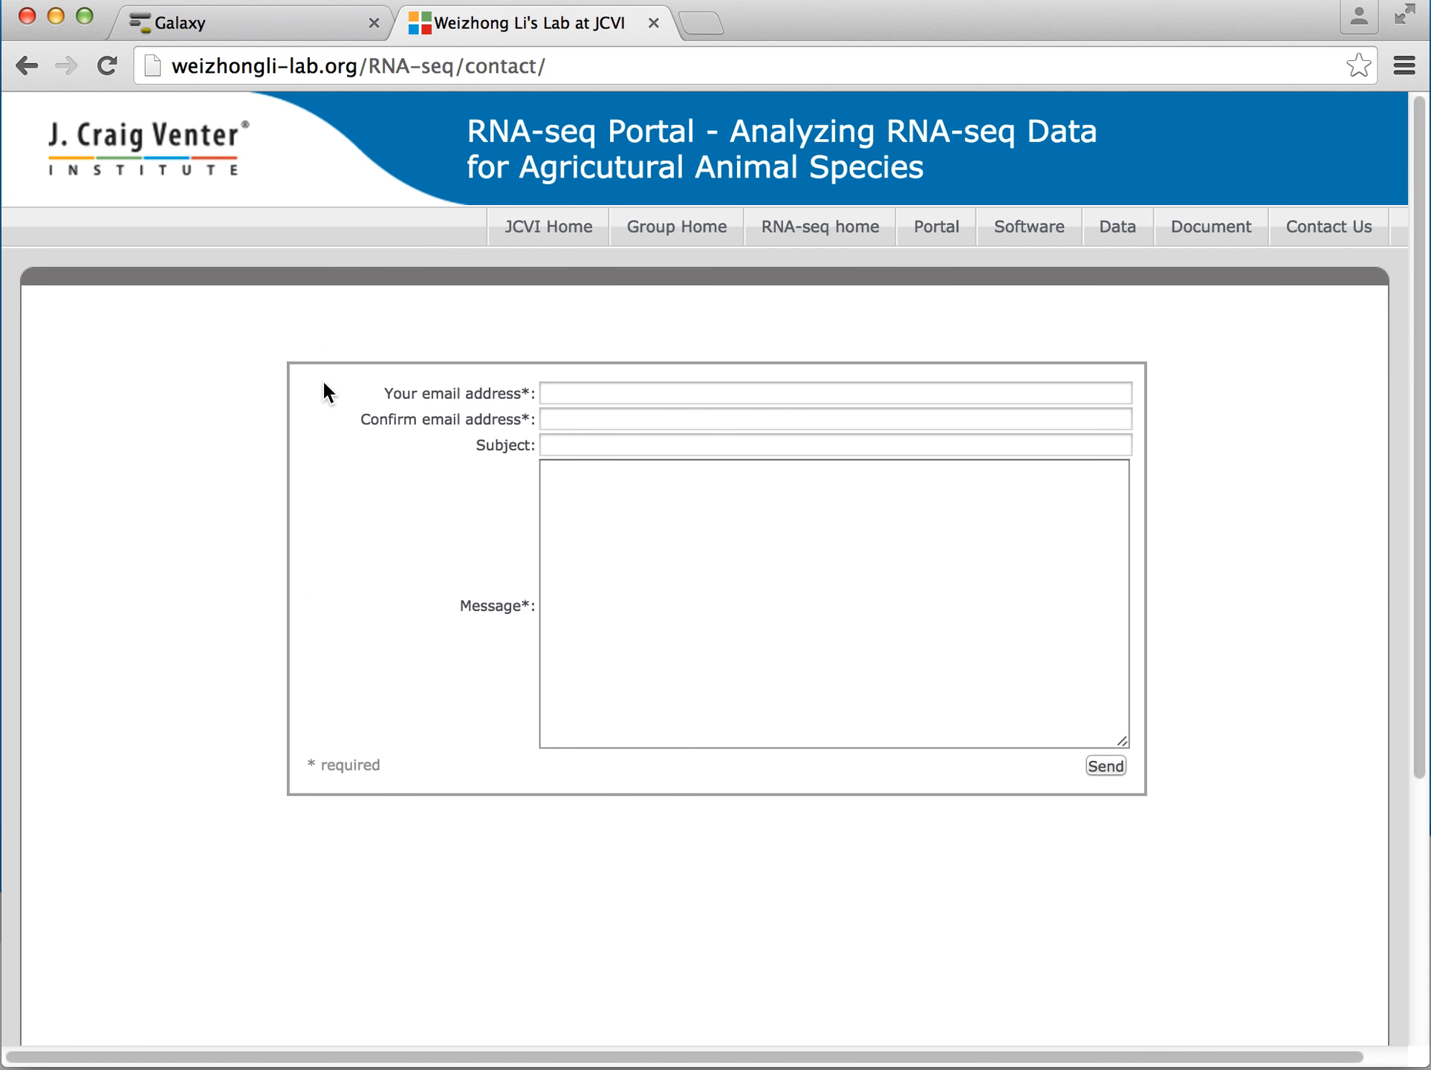
{"action": "left_click", "coordinate": [25, 70]}
{"action": "left_click", "coordinate": [24, 66]}
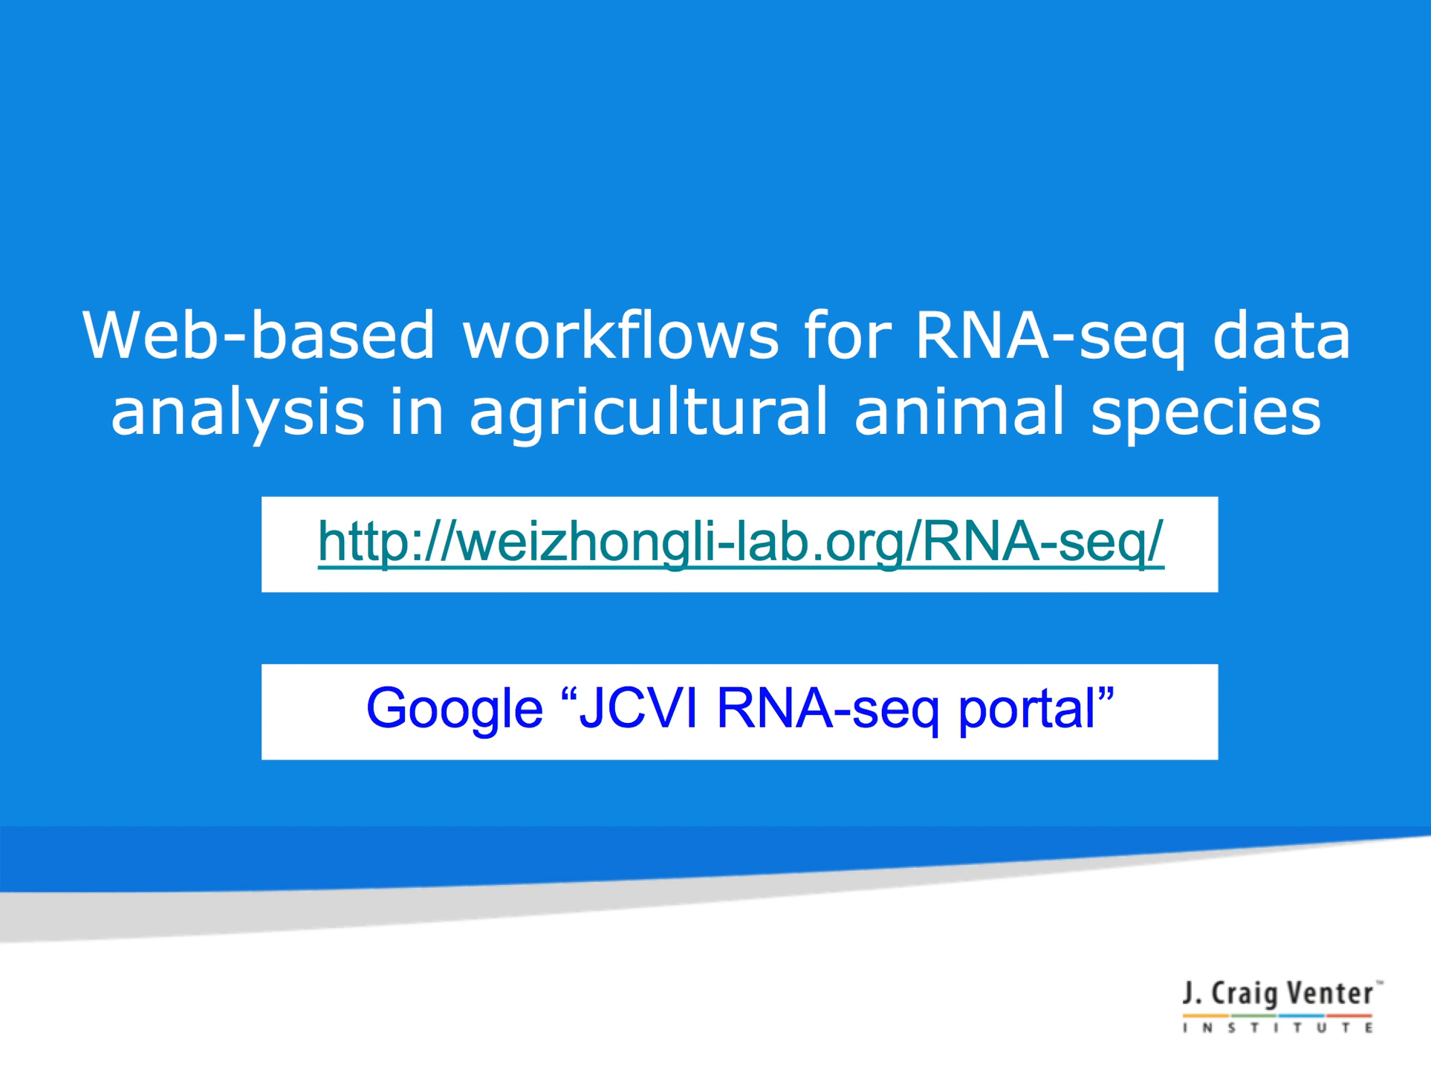
{"action": "key", "text": "Down"}
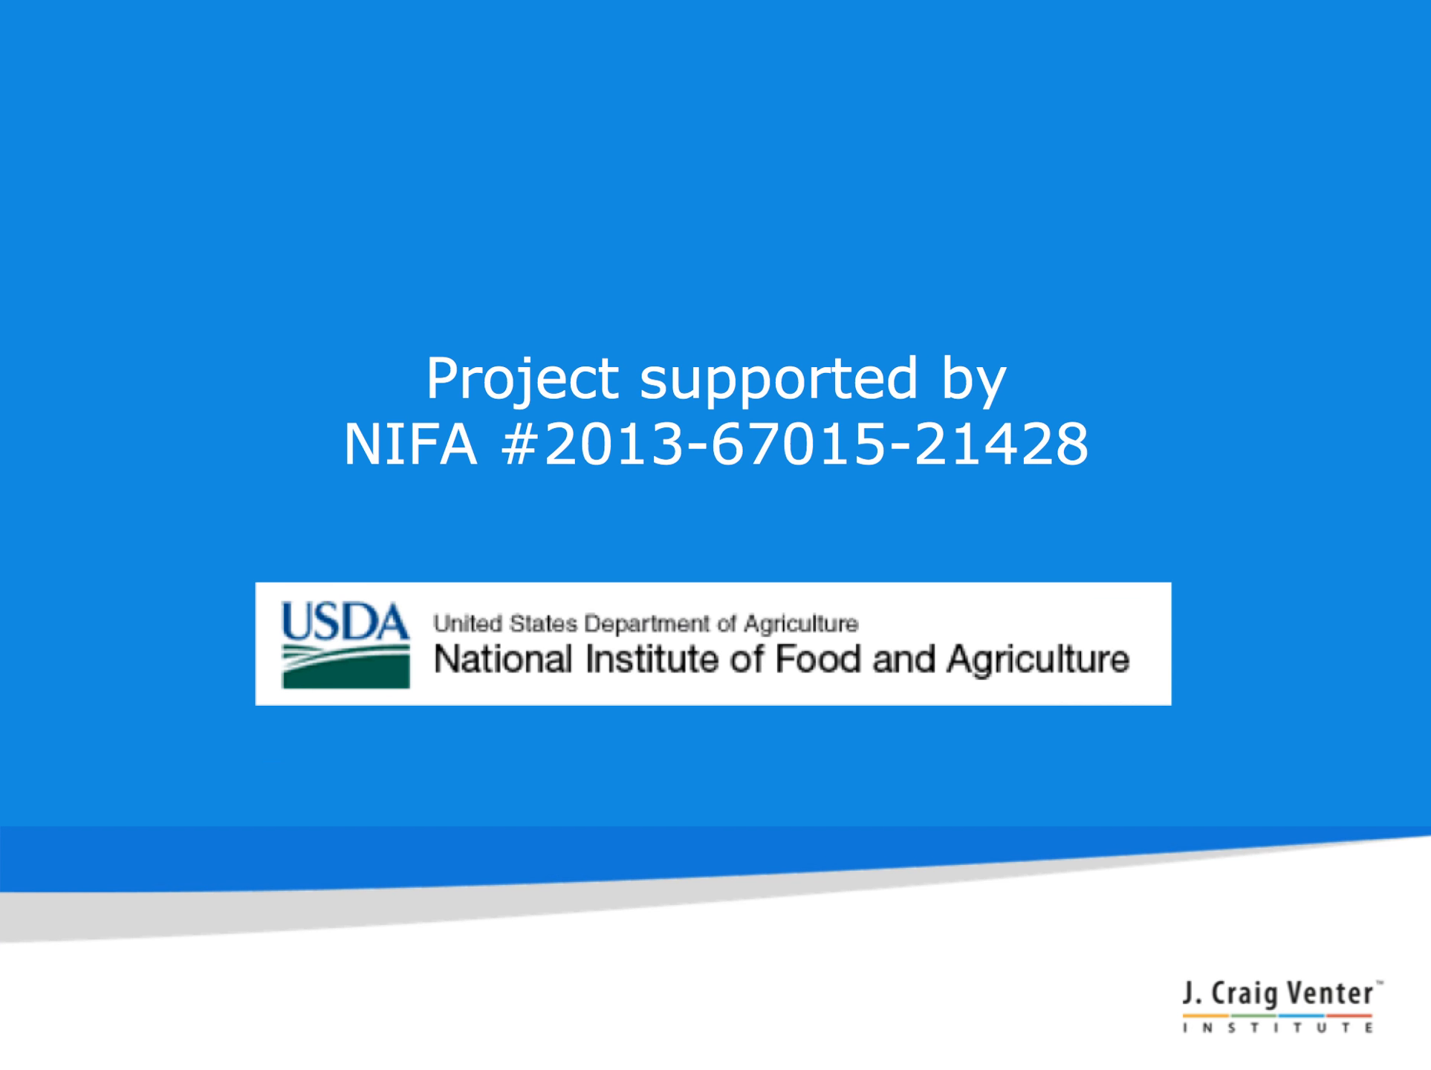